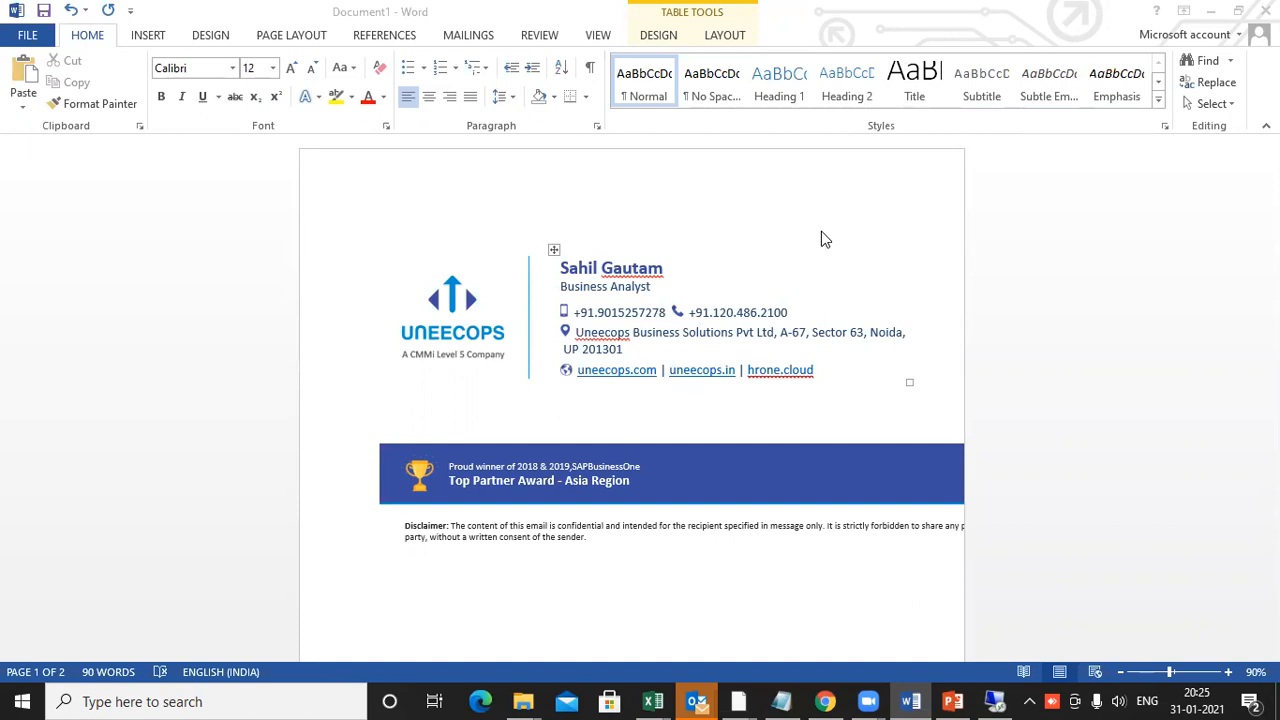
Show the numbered Starter Pack Demo agenda on the document's second page.
{"action": "scroll", "coordinate": [690, 514], "scroll_direction": "down", "scroll_amount": 10}
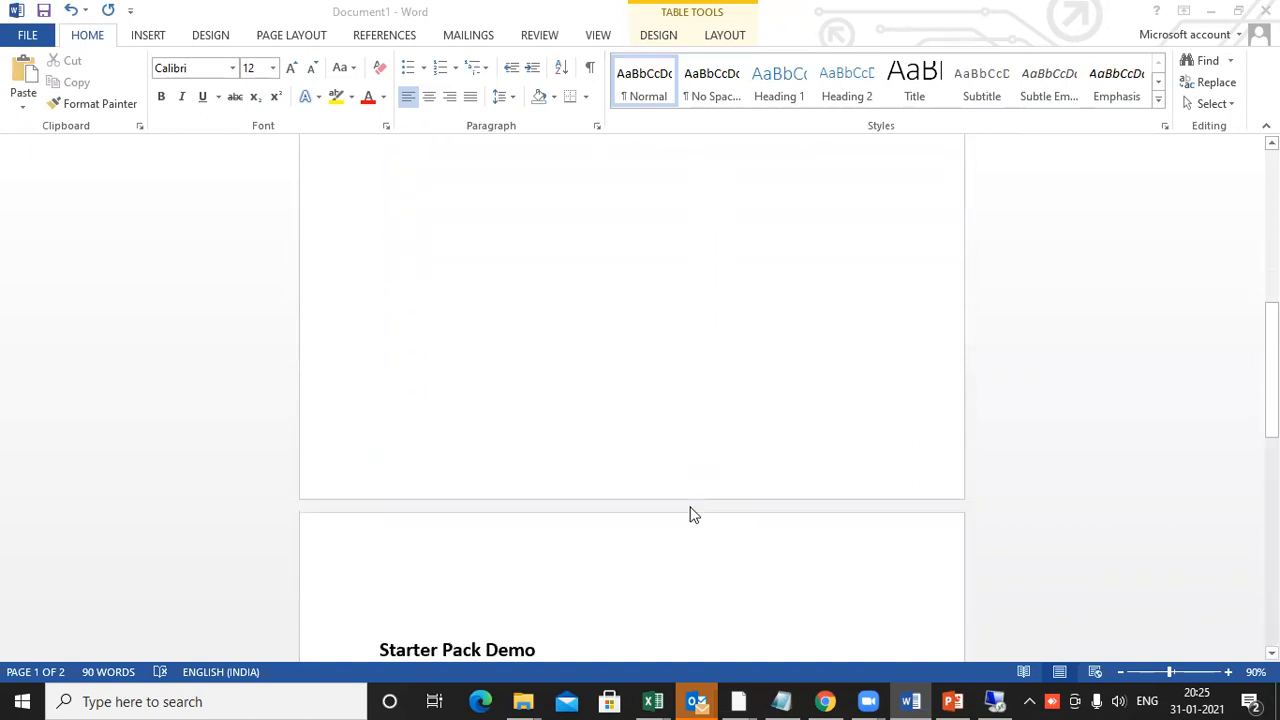
{"action": "scroll", "coordinate": [692, 516], "scroll_direction": "down", "scroll_amount": 5}
{"action": "scroll", "coordinate": [697, 519], "scroll_direction": "down", "scroll_amount": 2}
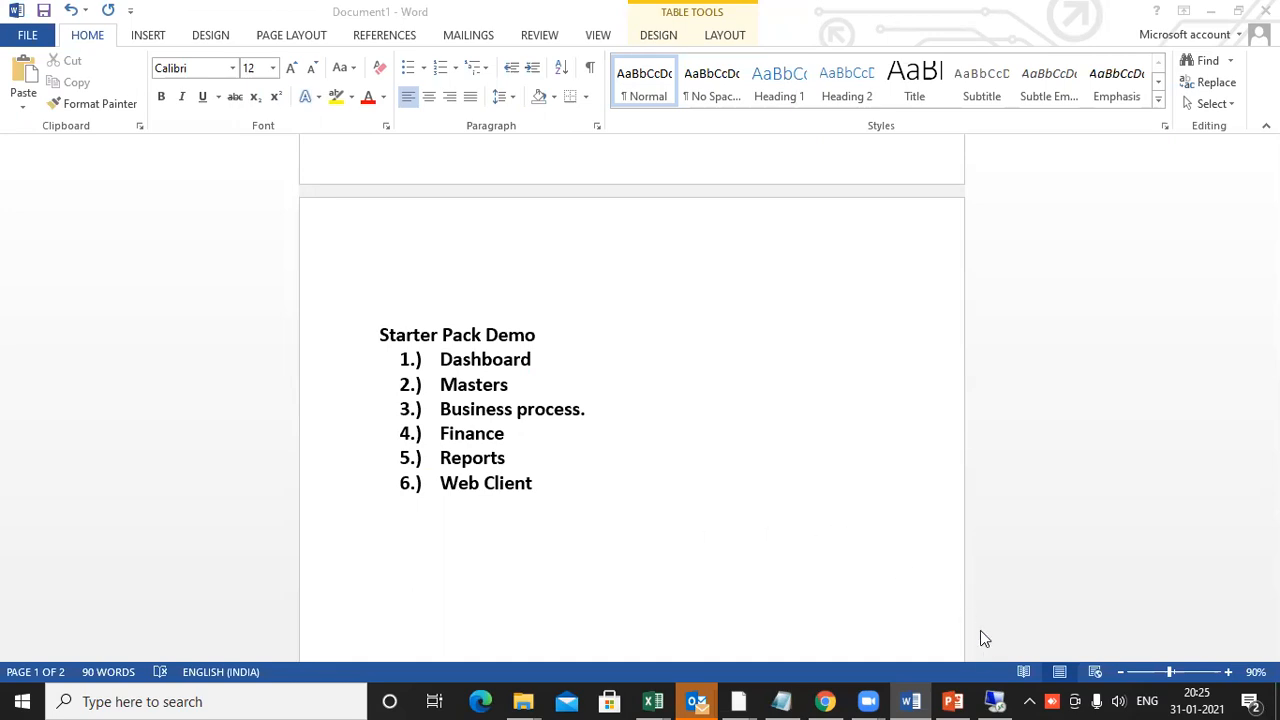
Switch to the SAP Business One remote session and examine the dashboard's receivables, payables, sales and stock charts from the beginning.
{"action": "left_click", "coordinate": [995, 700]}
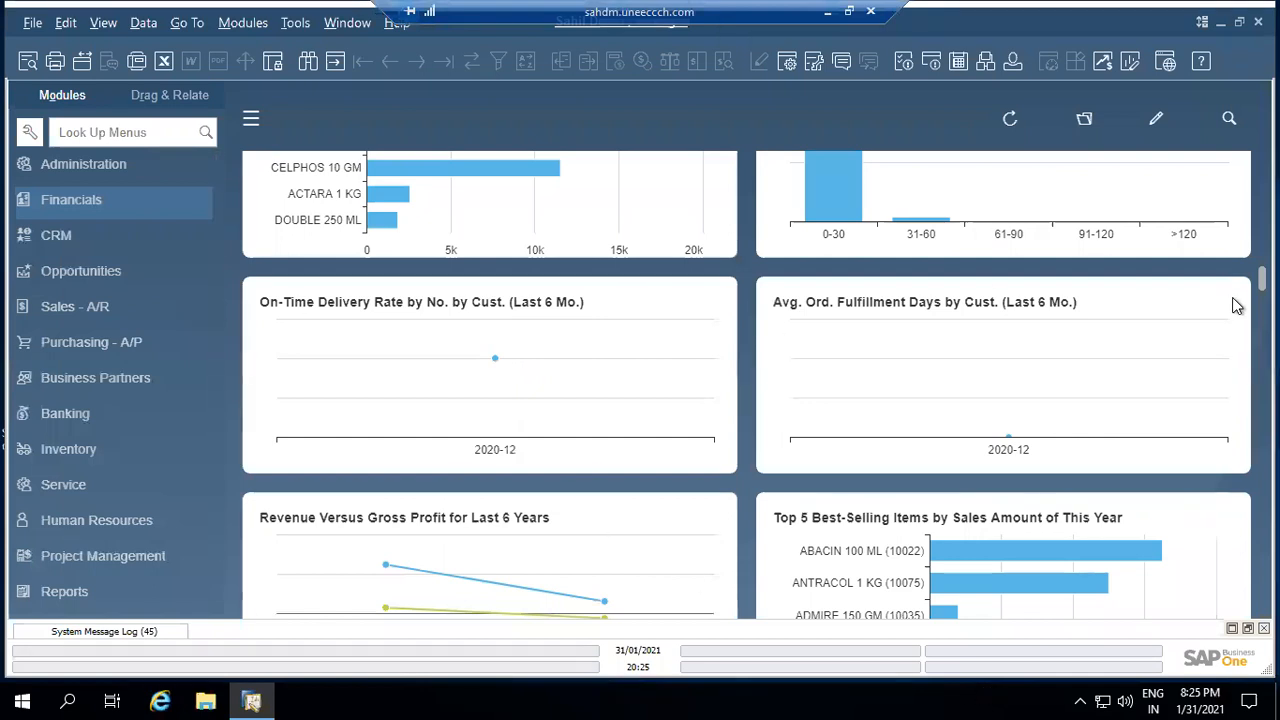
{"action": "left_click_drag", "start_coordinate": [1262, 280], "coordinate": [1262, 165]}
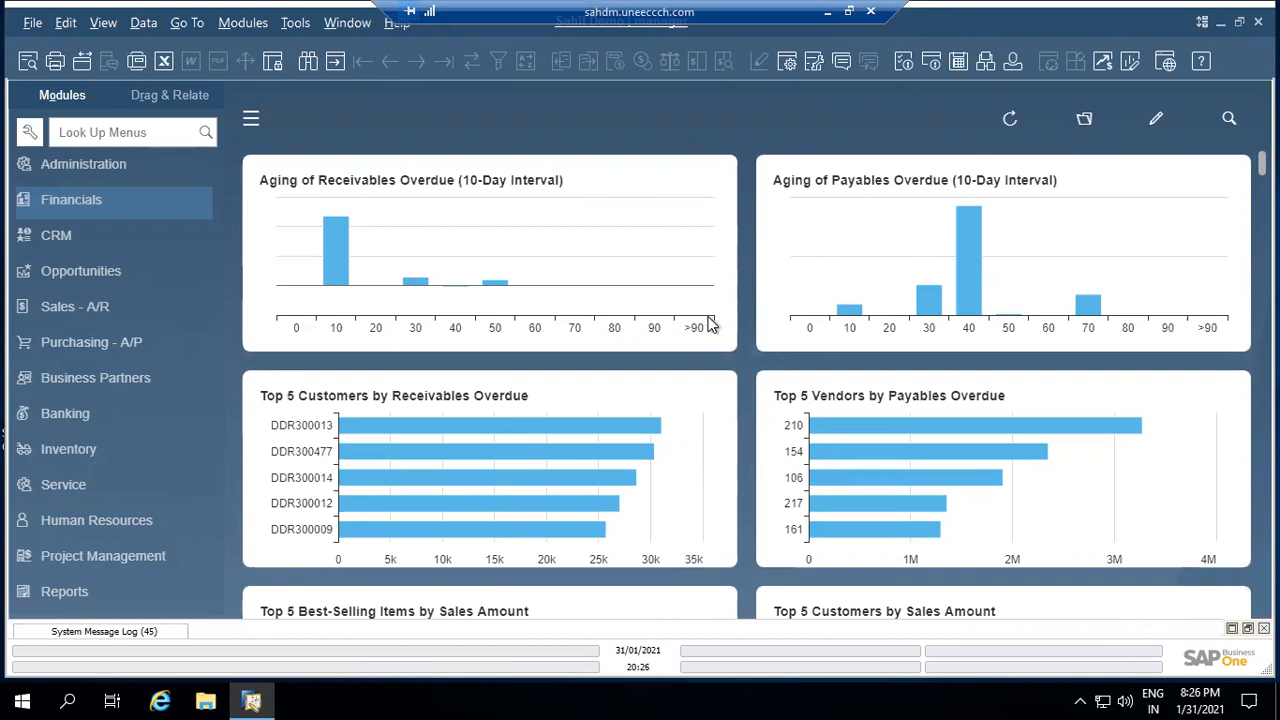
{"action": "scroll", "coordinate": [464, 425], "scroll_direction": "down", "scroll_amount": 6}
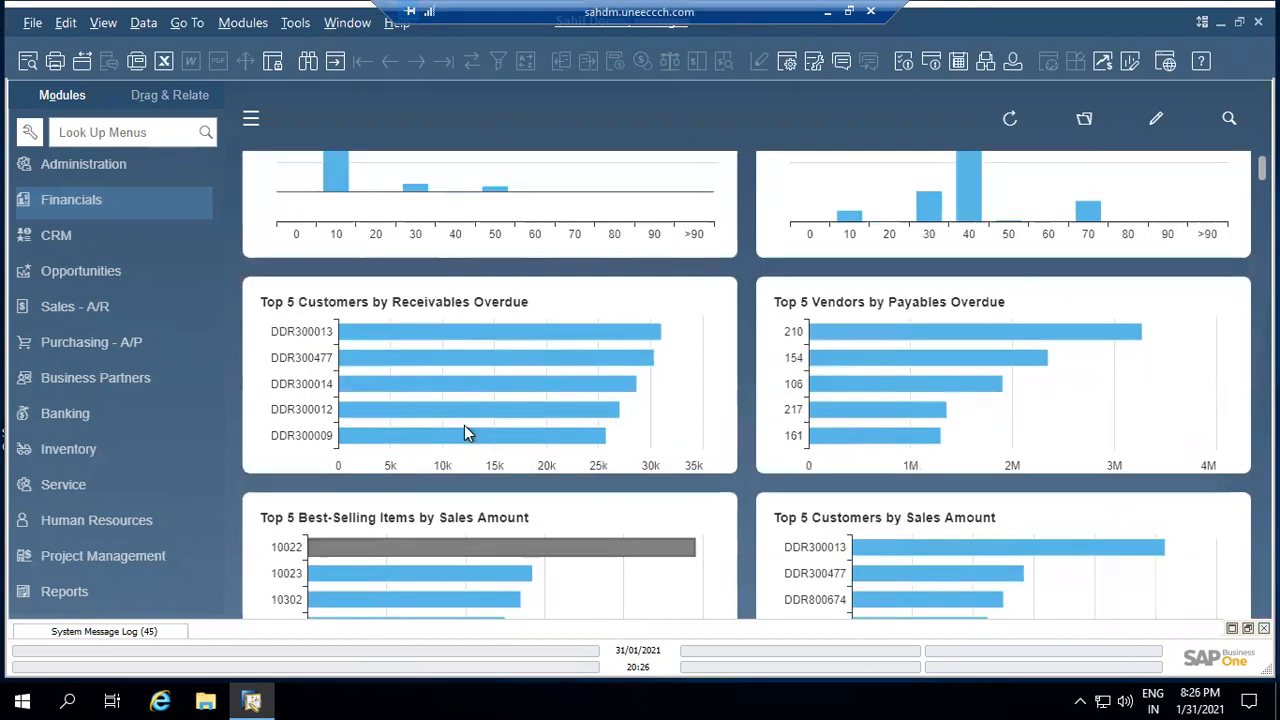
{"action": "scroll", "coordinate": [466, 427], "scroll_direction": "down", "scroll_amount": 7}
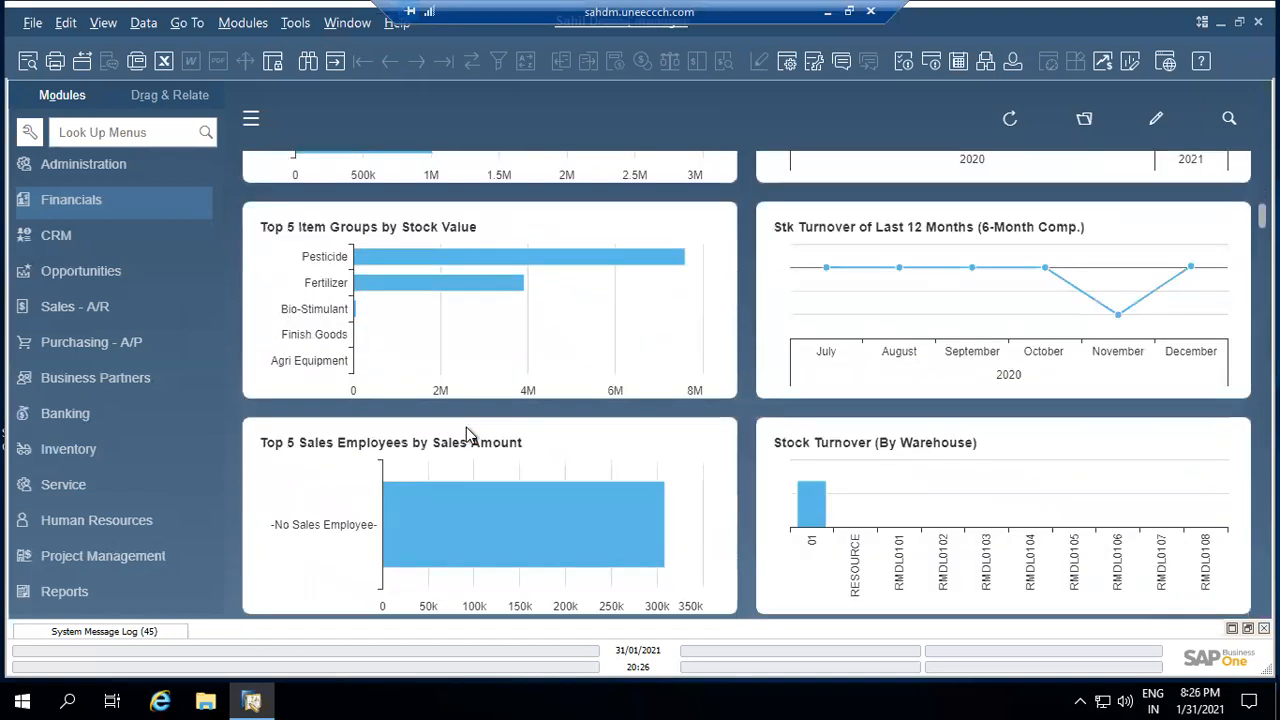
{"action": "scroll", "coordinate": [466, 427], "scroll_direction": "down", "scroll_amount": 4}
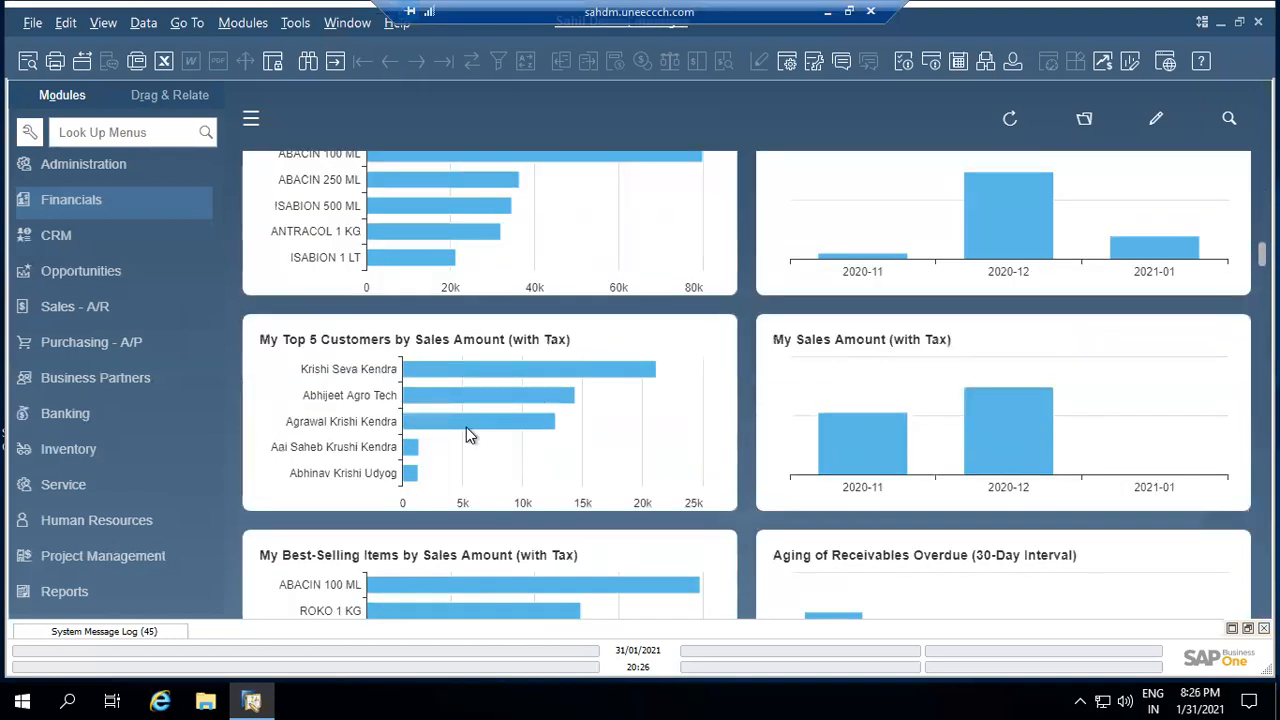
{"action": "scroll", "coordinate": [466, 427], "scroll_direction": "down", "scroll_amount": 7}
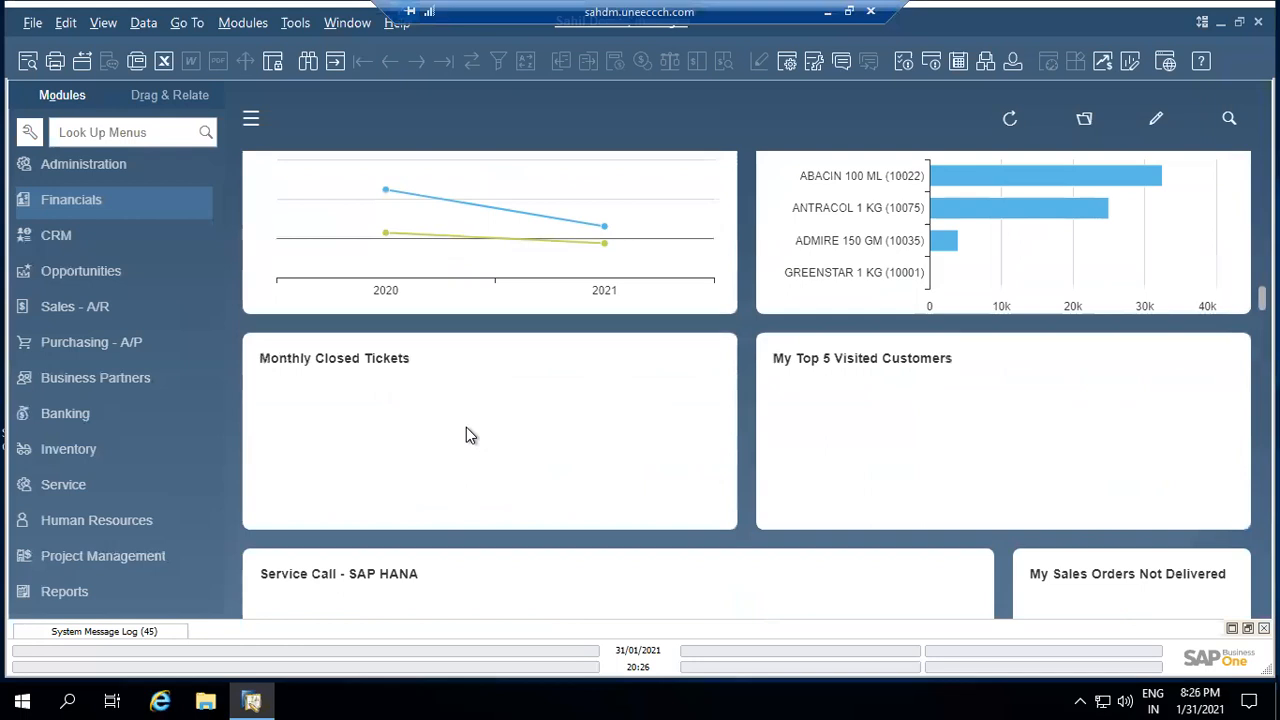
{"action": "scroll", "coordinate": [466, 427], "scroll_direction": "down", "scroll_amount": 4}
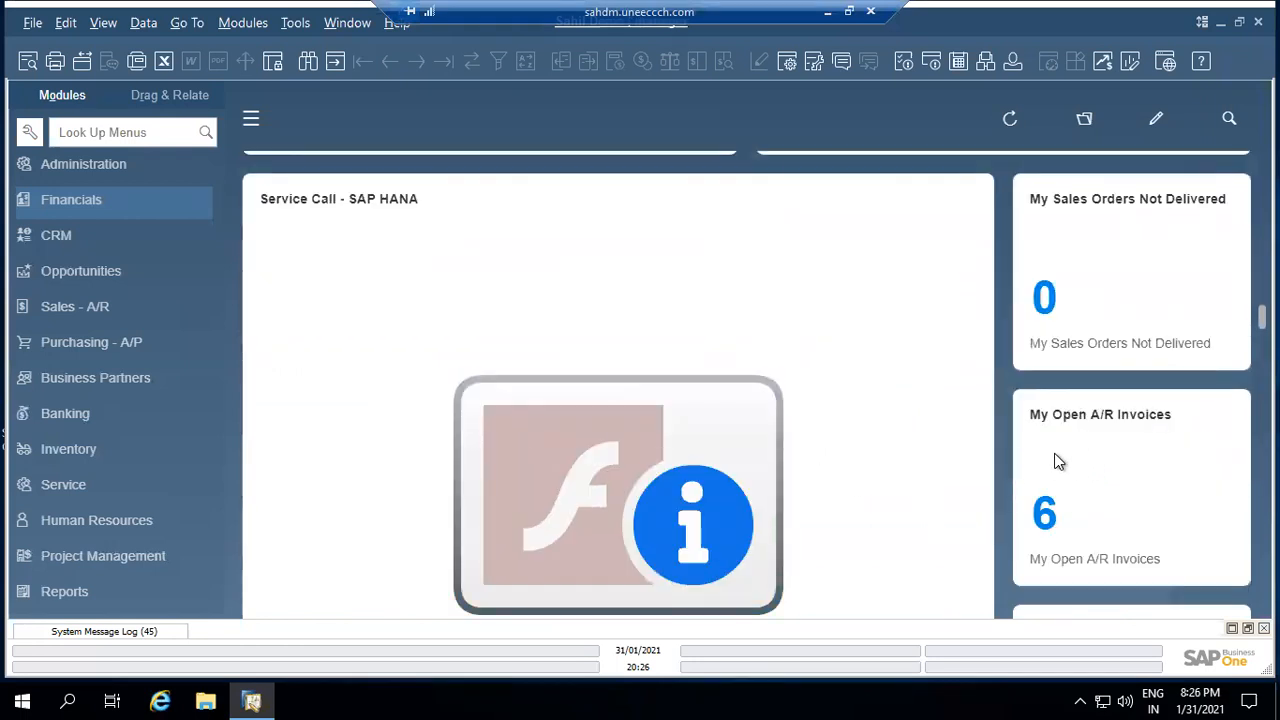
Check the detailed results behind My Open A/R Invoices, close them, and review the remaining dashboard widgets.
{"action": "left_click", "coordinate": [1047, 512]}
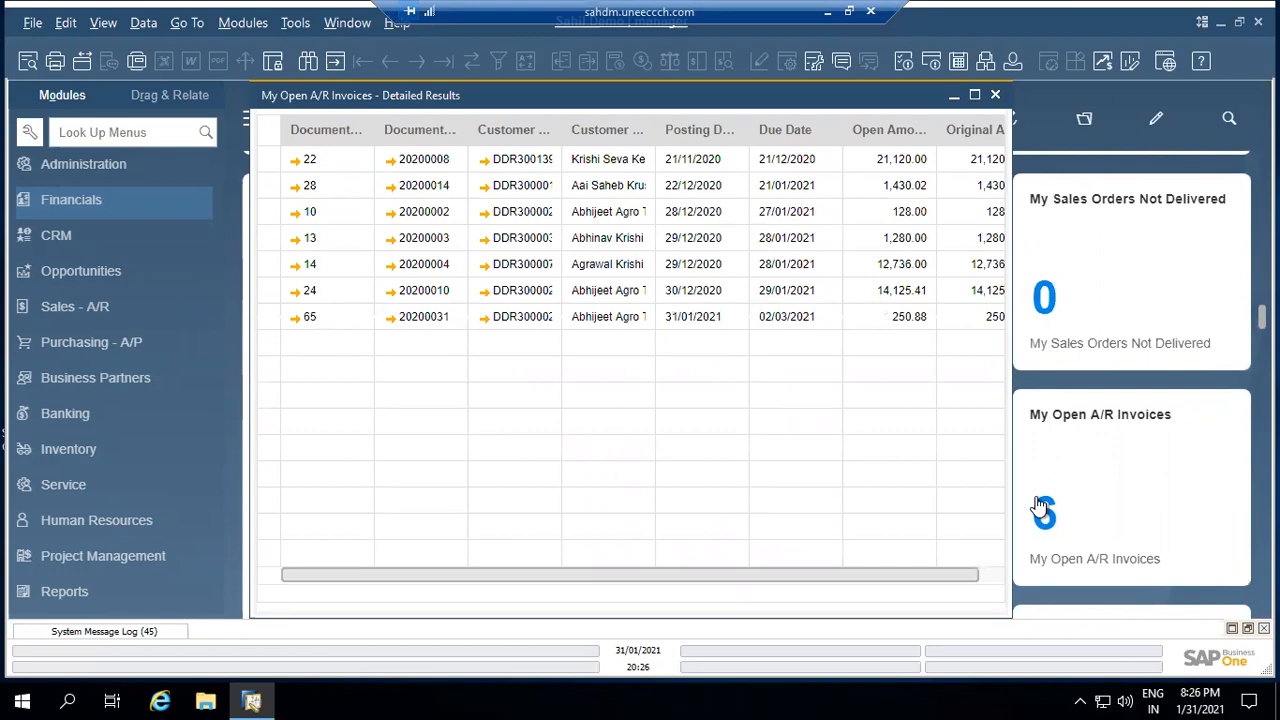
{"action": "left_click", "coordinate": [995, 94]}
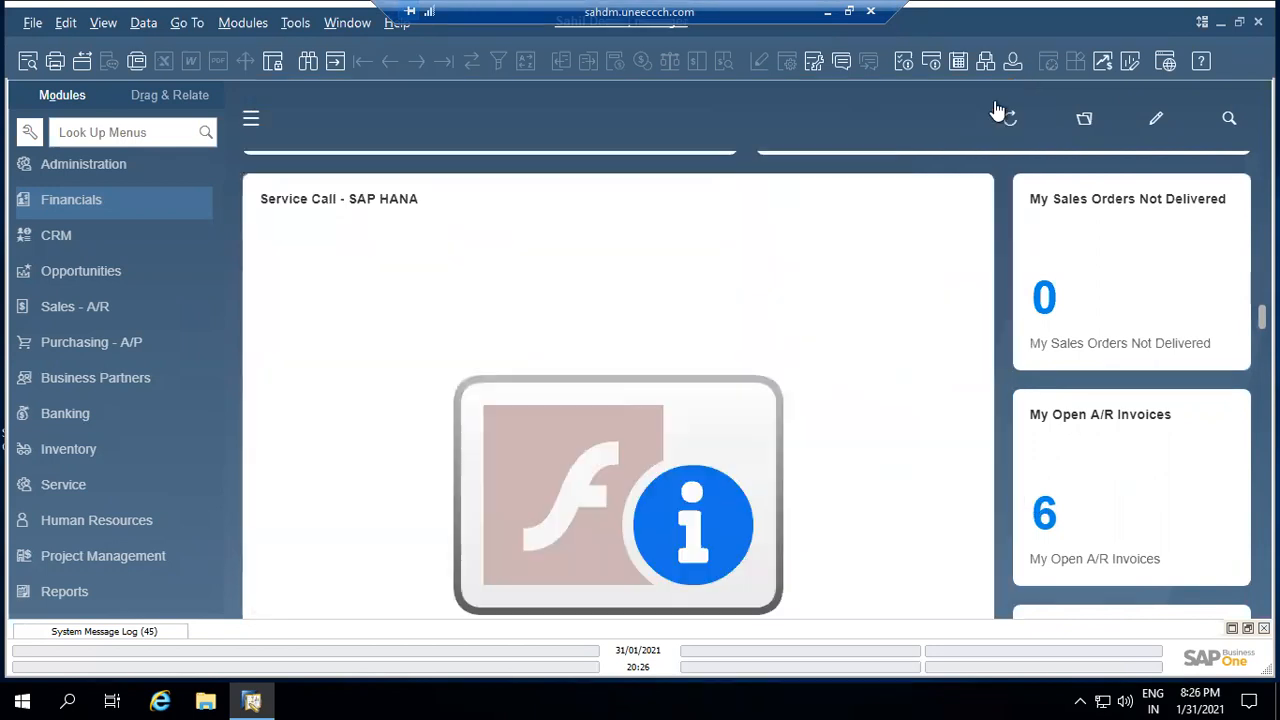
{"action": "scroll", "coordinate": [1183, 286], "scroll_direction": "down", "scroll_amount": 4}
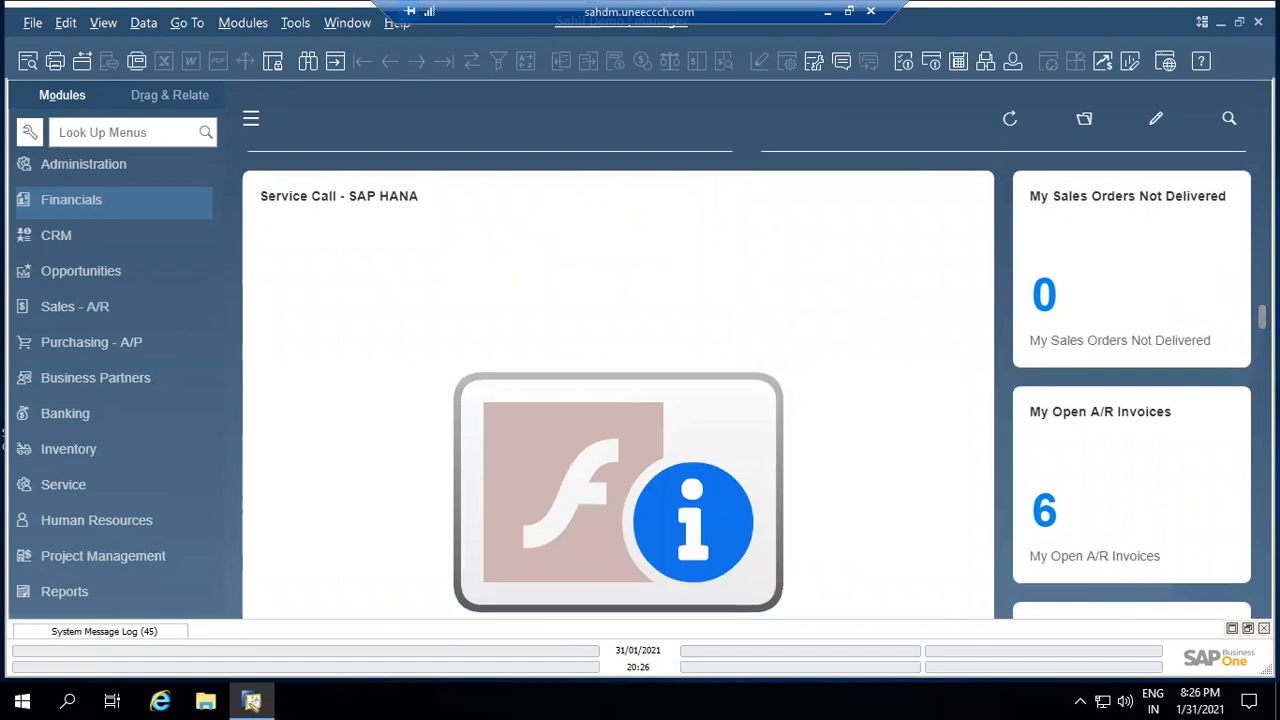
{"action": "scroll", "coordinate": [746, 385], "scroll_direction": "down", "scroll_amount": 3}
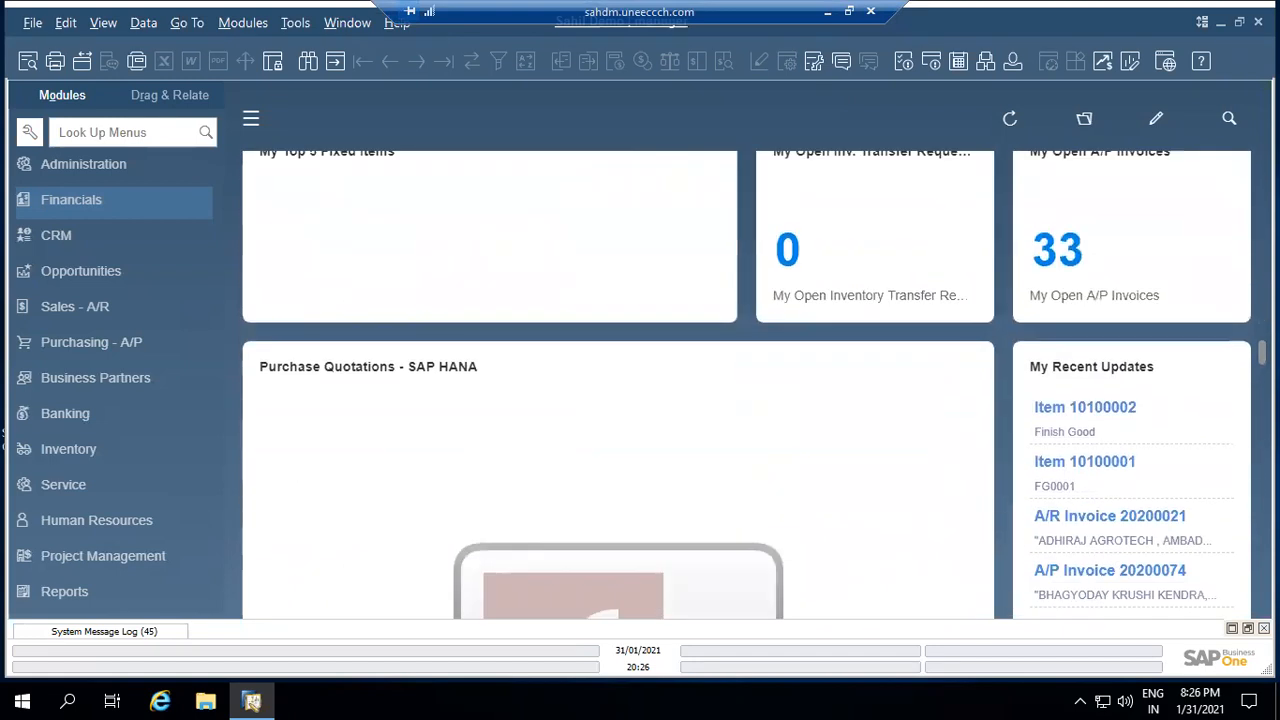
{"action": "scroll", "coordinate": [746, 385], "scroll_direction": "up", "scroll_amount": 15}
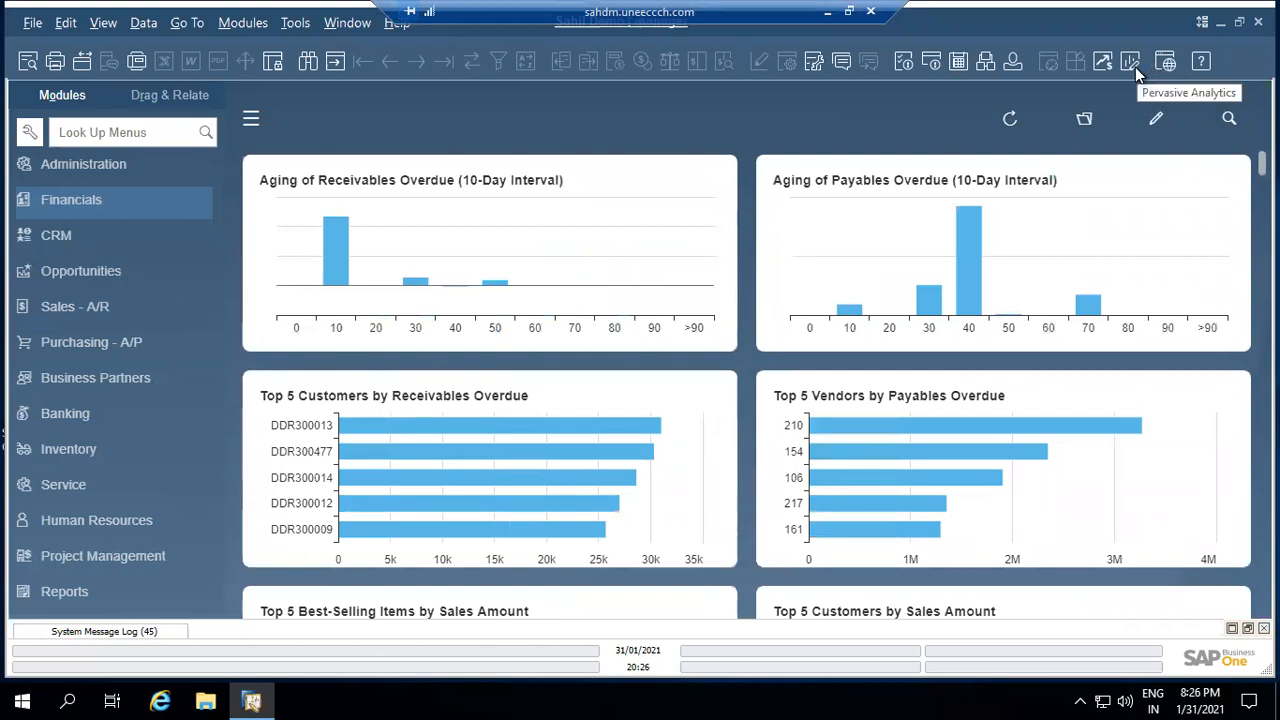
{"action": "left_click", "coordinate": [1133, 65]}
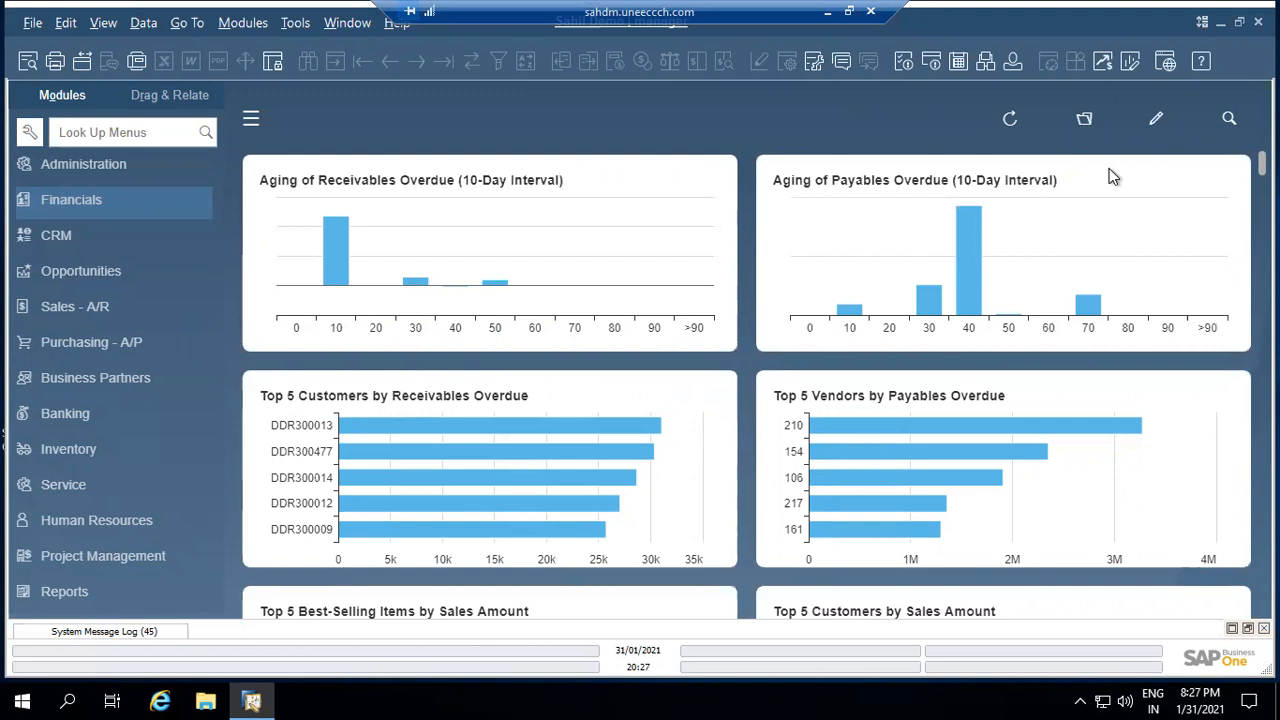
Look up "FG" across the company data and filter the search results to the Item master data.
{"action": "left_click", "coordinate": [1227, 122]}
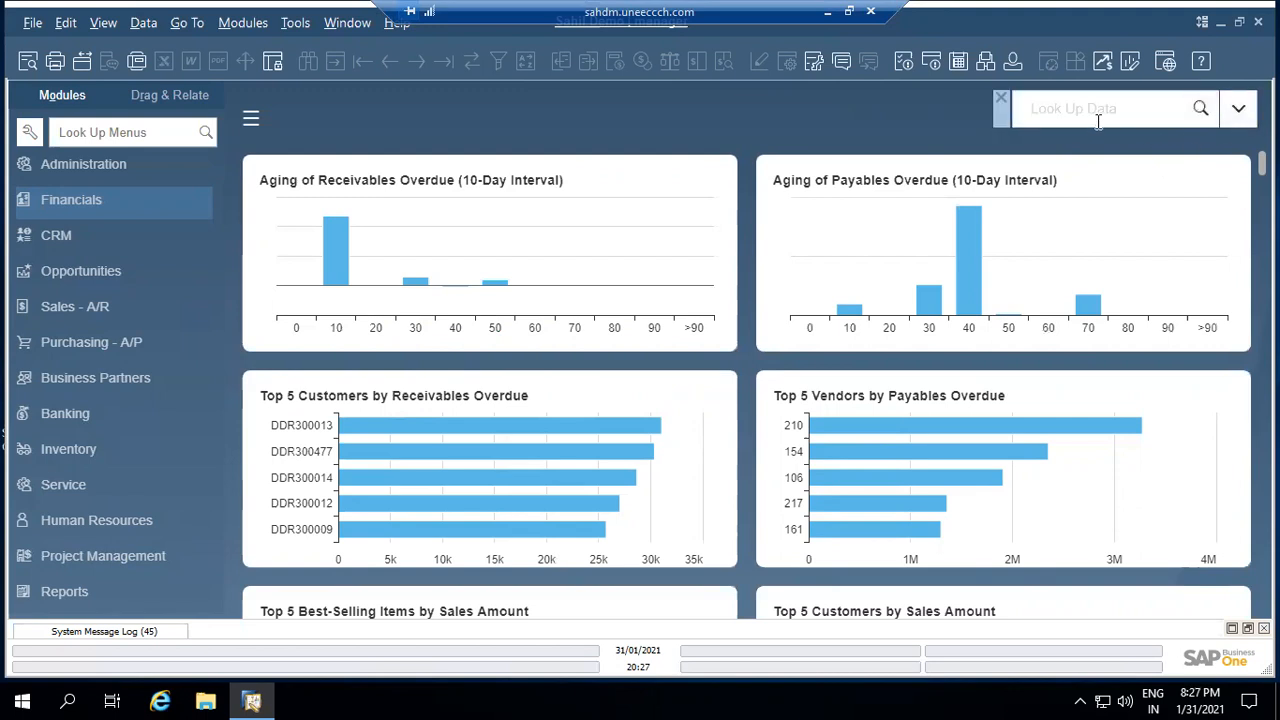
{"action": "type", "text": "FG"}
{"action": "key", "text": "Return"}
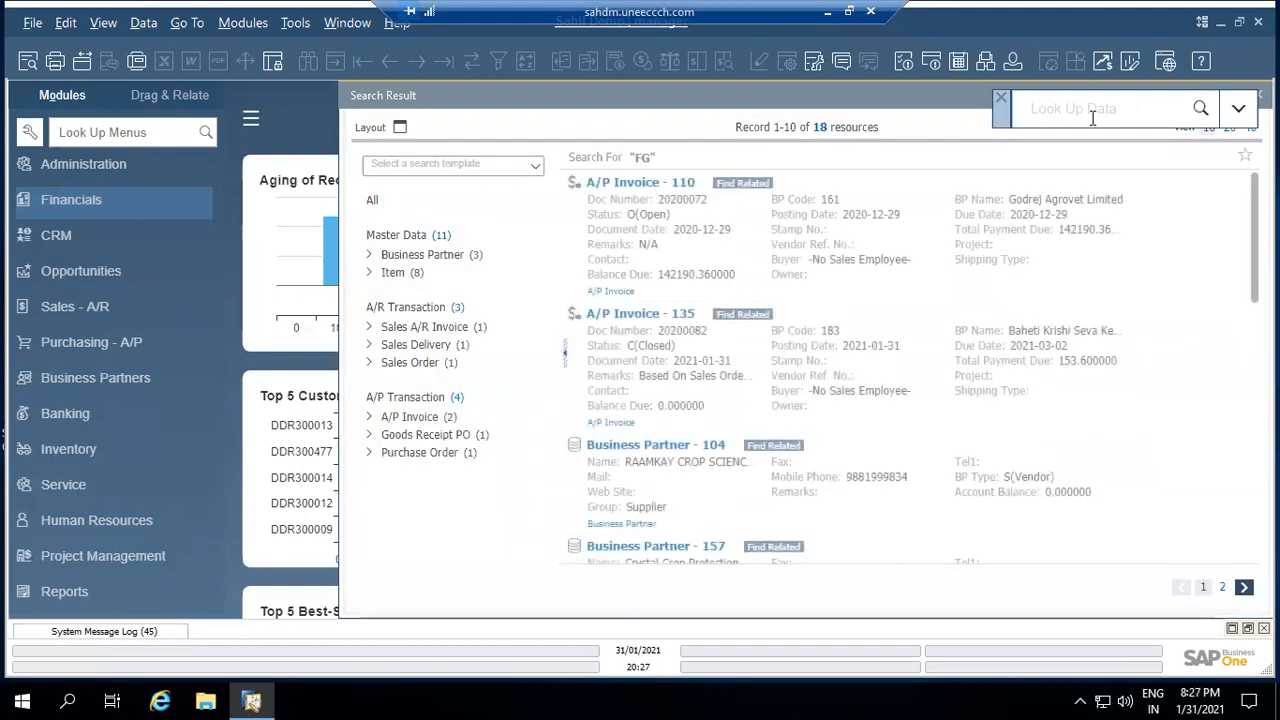
{"action": "left_click_drag", "start_coordinate": [857, 101], "coordinate": [730, 111]}
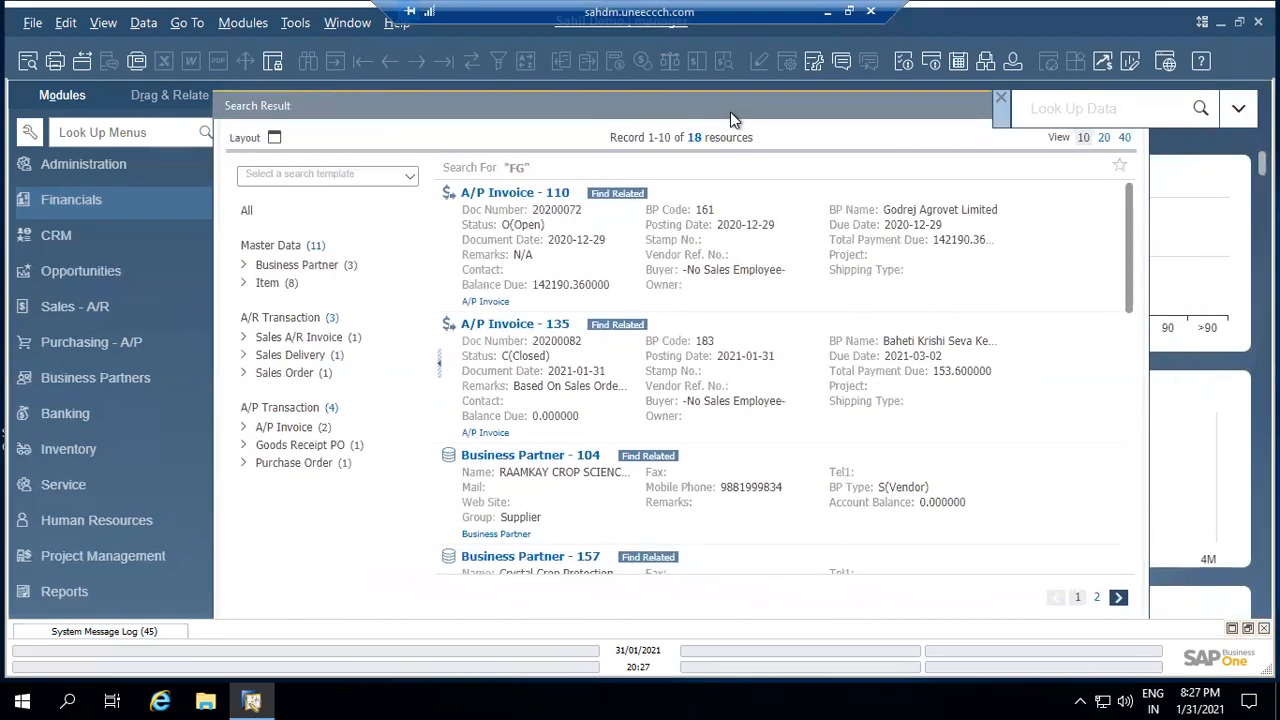
{"action": "left_click", "coordinate": [279, 283]}
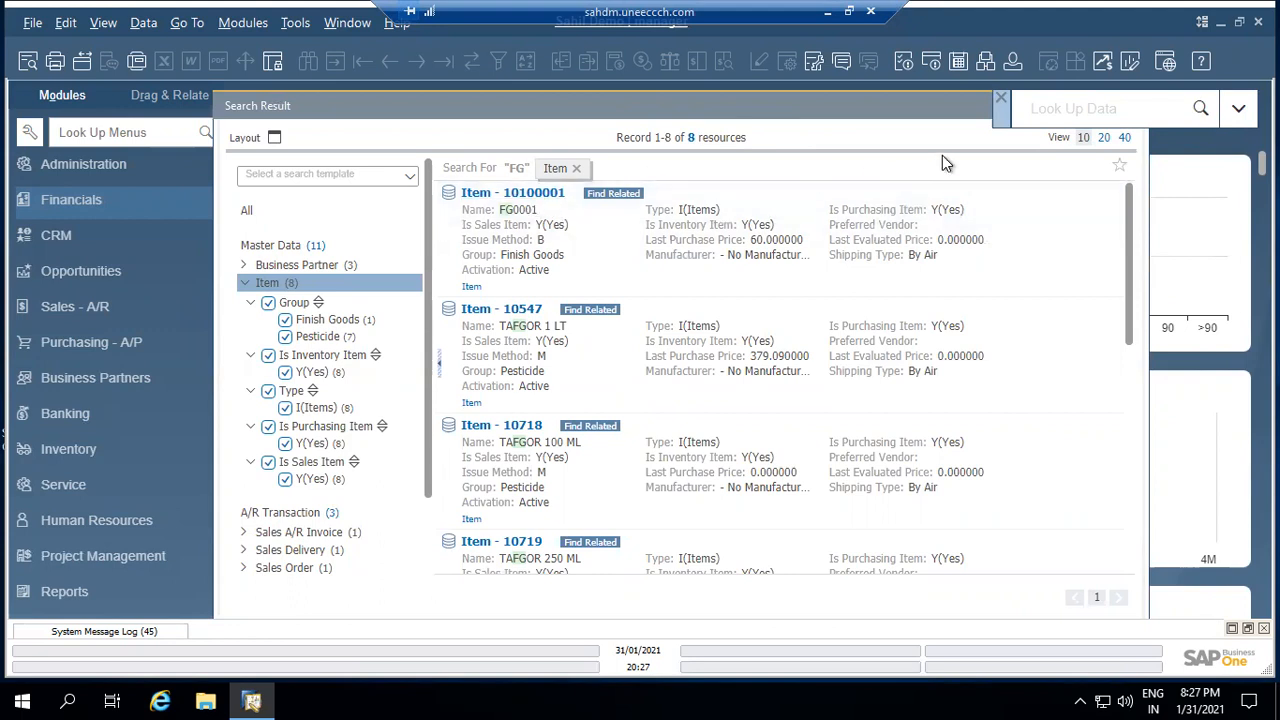
{"action": "left_click", "coordinate": [1006, 95]}
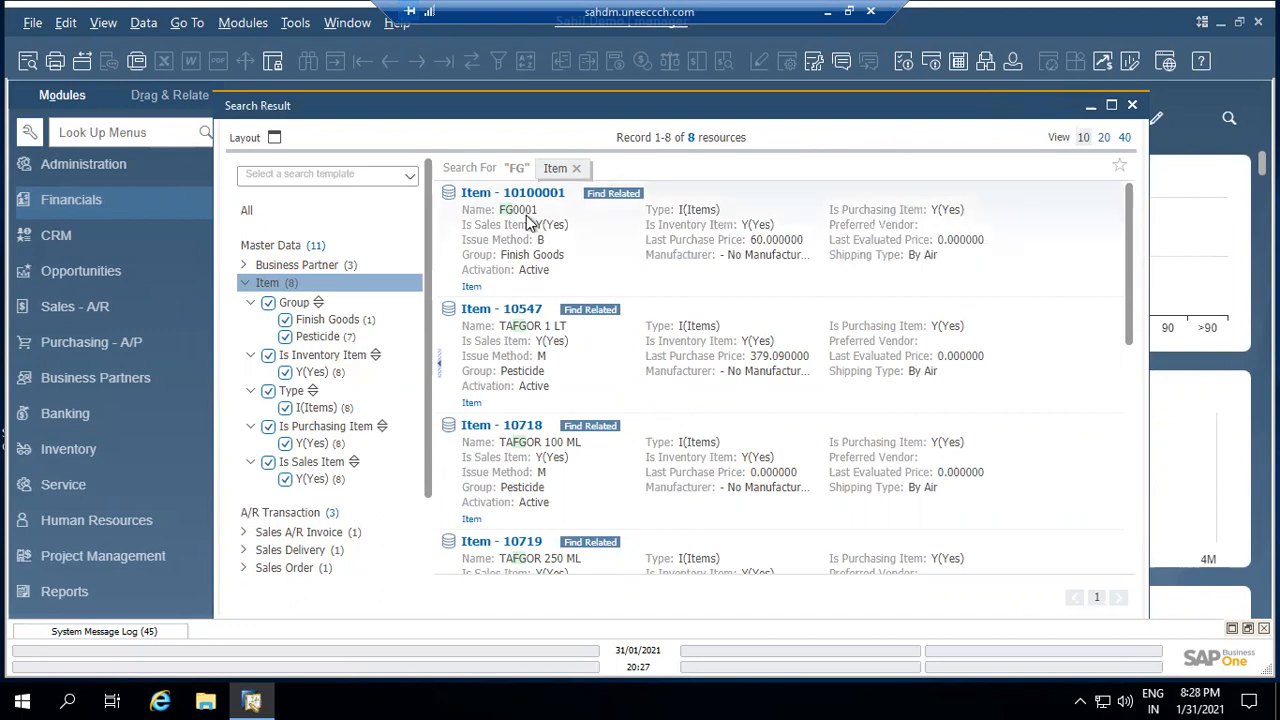
Open item 10100001 from the results, inspect the valuation method options in its inventory data, and close the item and search results.
{"action": "left_click", "coordinate": [517, 195]}
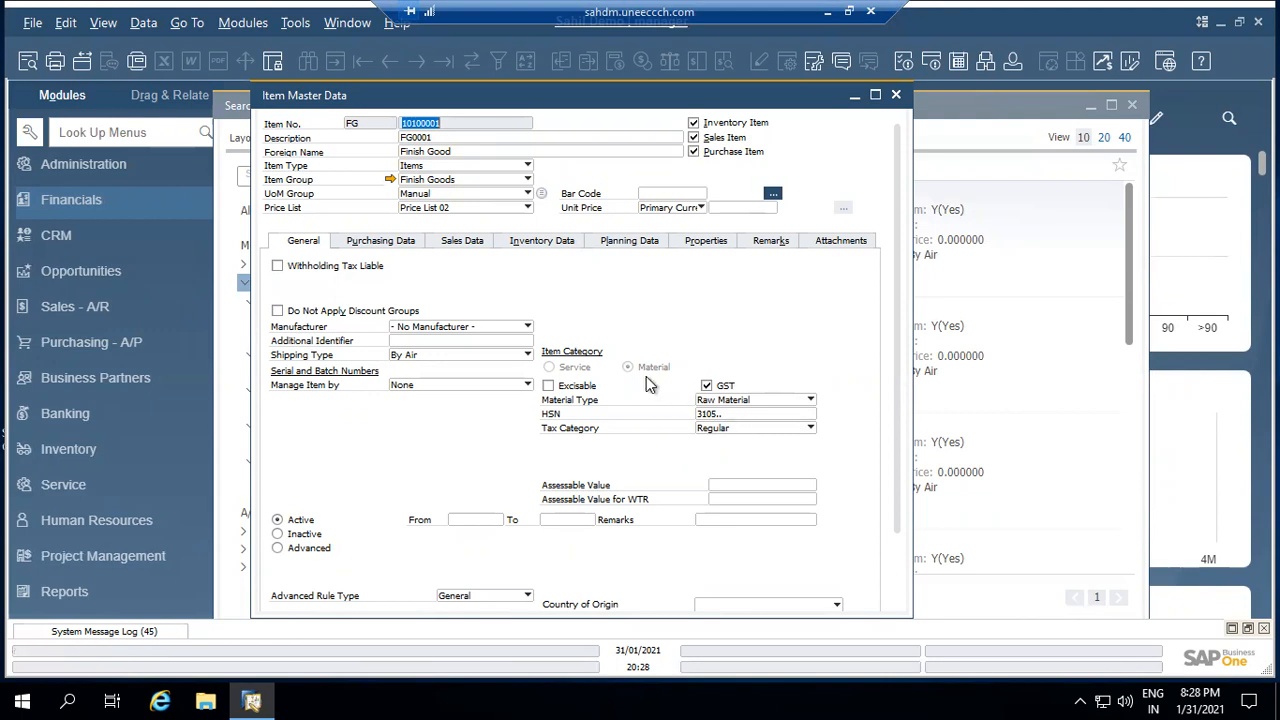
{"action": "left_click", "coordinate": [533, 242]}
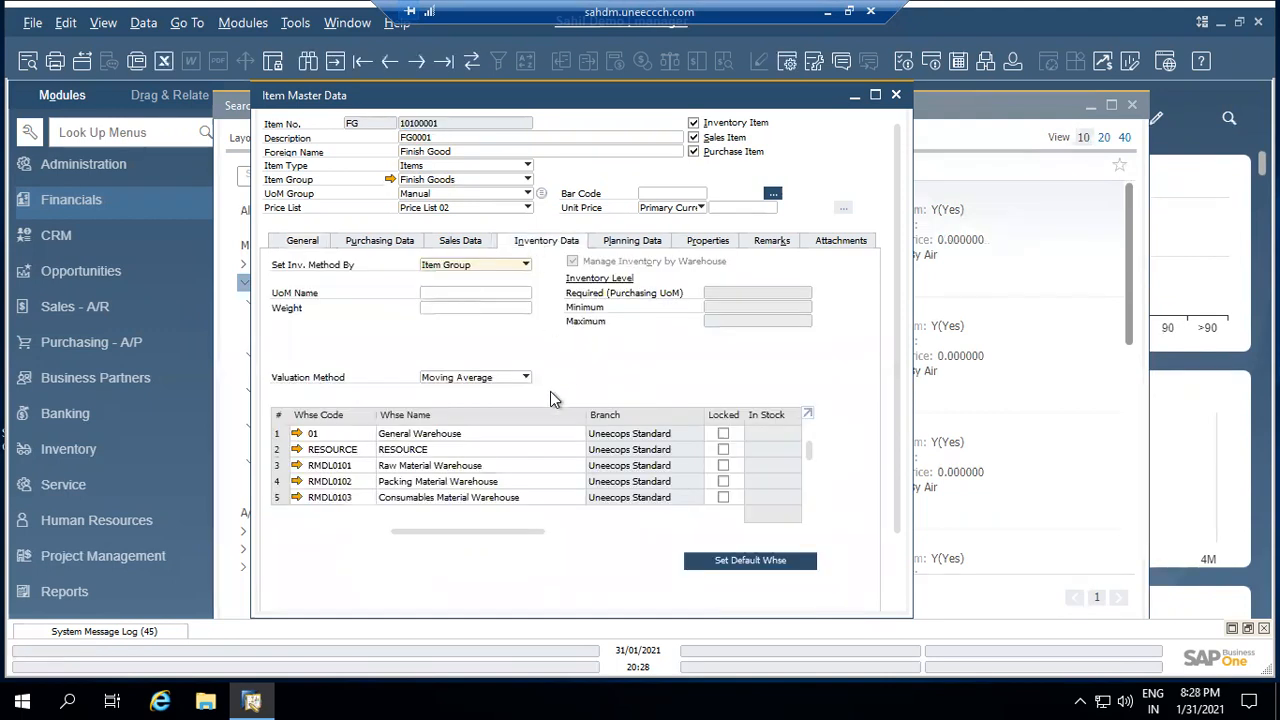
{"action": "left_click", "coordinate": [485, 378]}
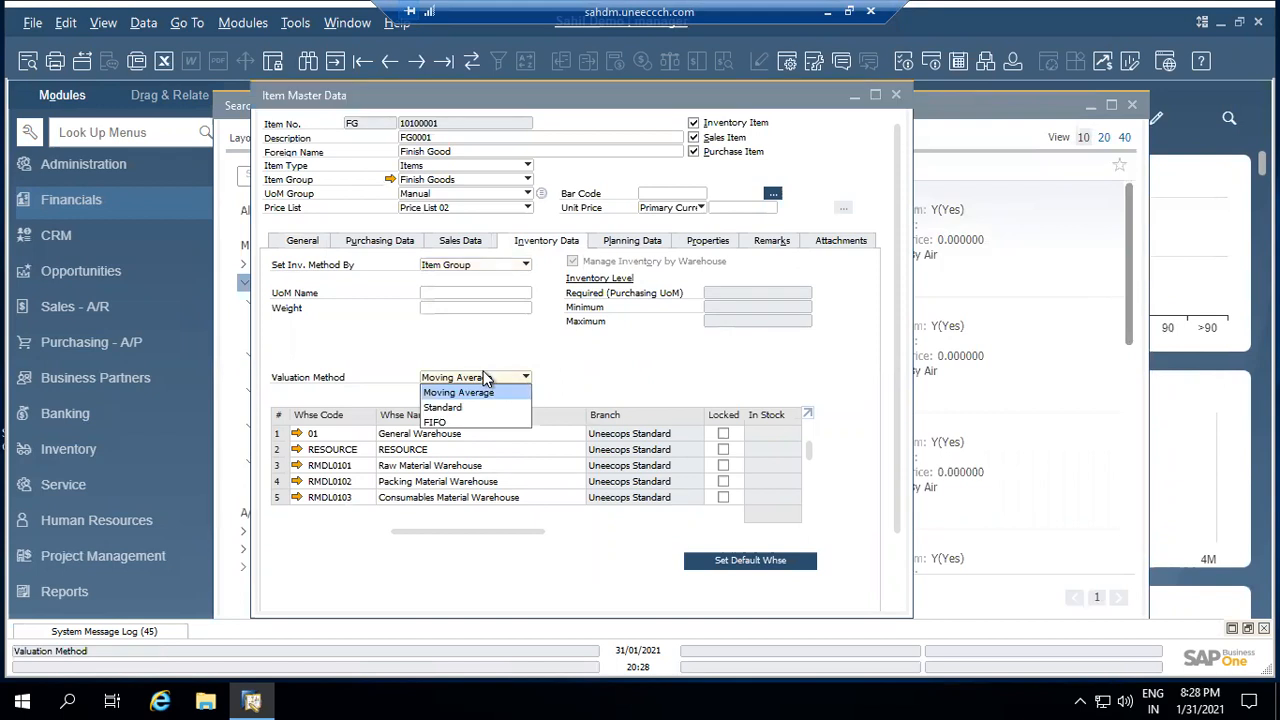
{"action": "left_click", "coordinate": [485, 378]}
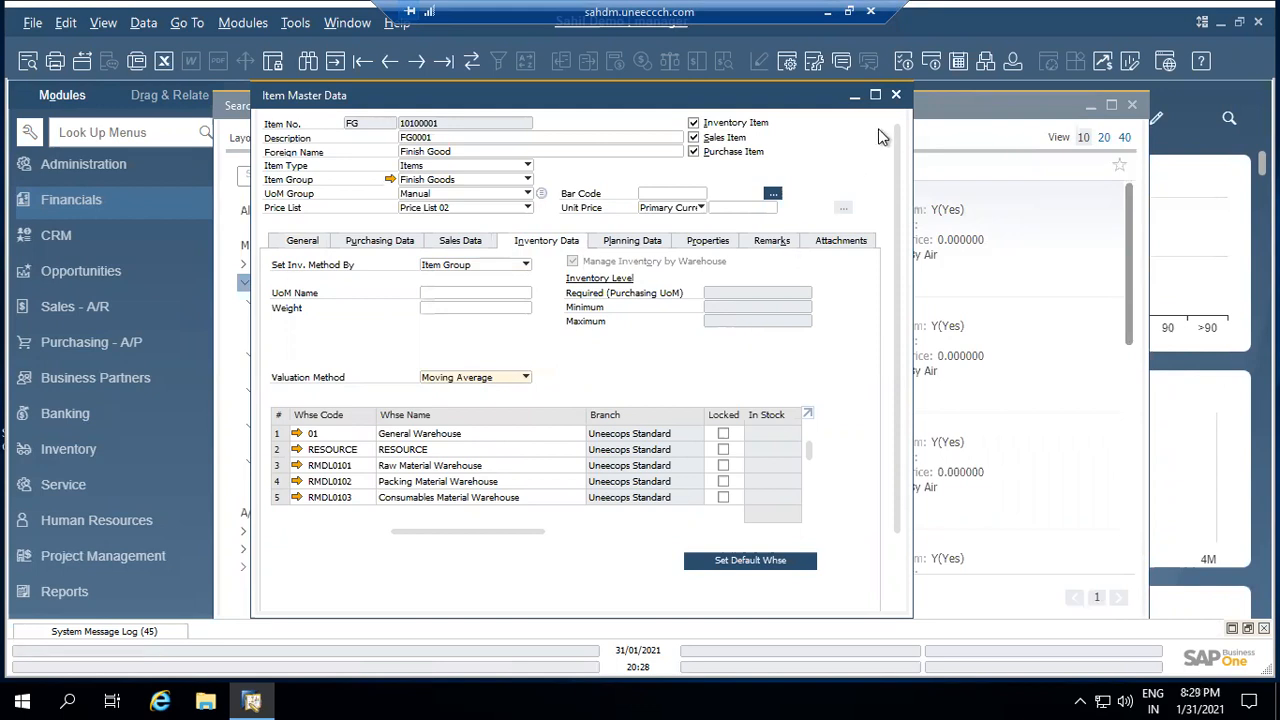
{"action": "left_click", "coordinate": [896, 95]}
{"action": "left_click", "coordinate": [1132, 105]}
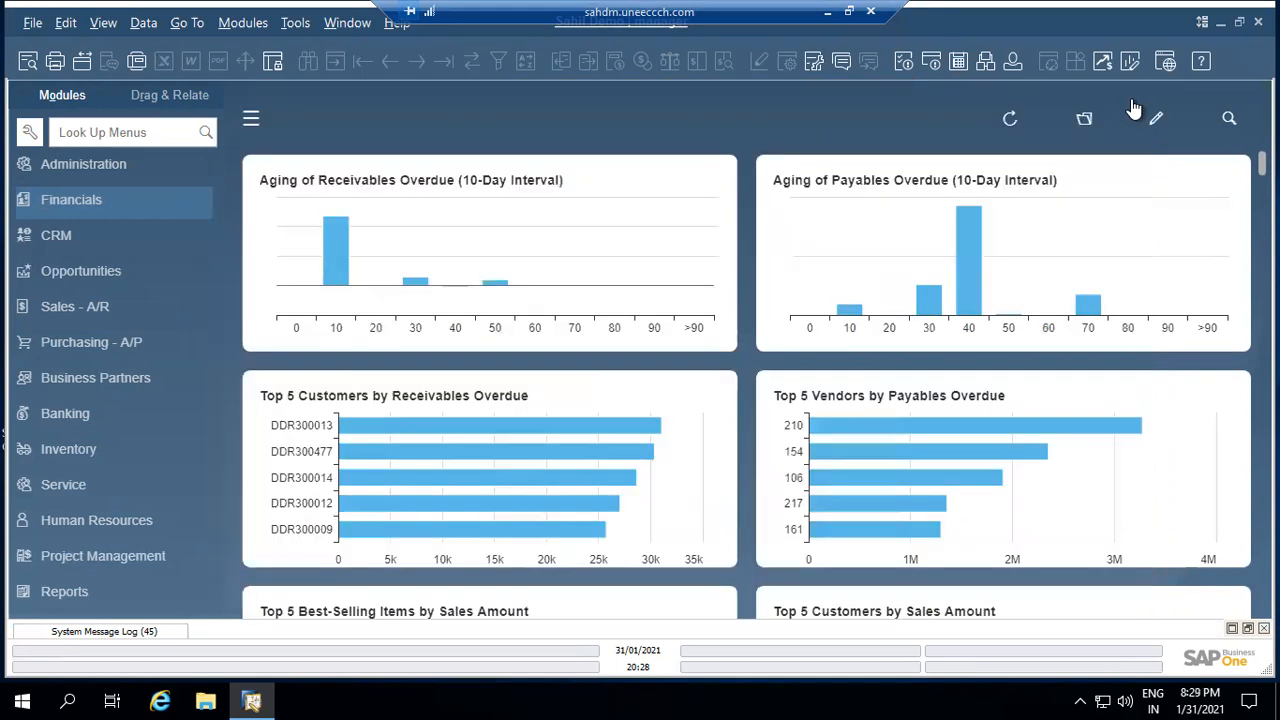
Open Business Partner Master Data, find partners of type Customer, and load the record for Krushi Seva Kendra, Paratwada.
{"action": "left_click", "coordinate": [63, 382]}
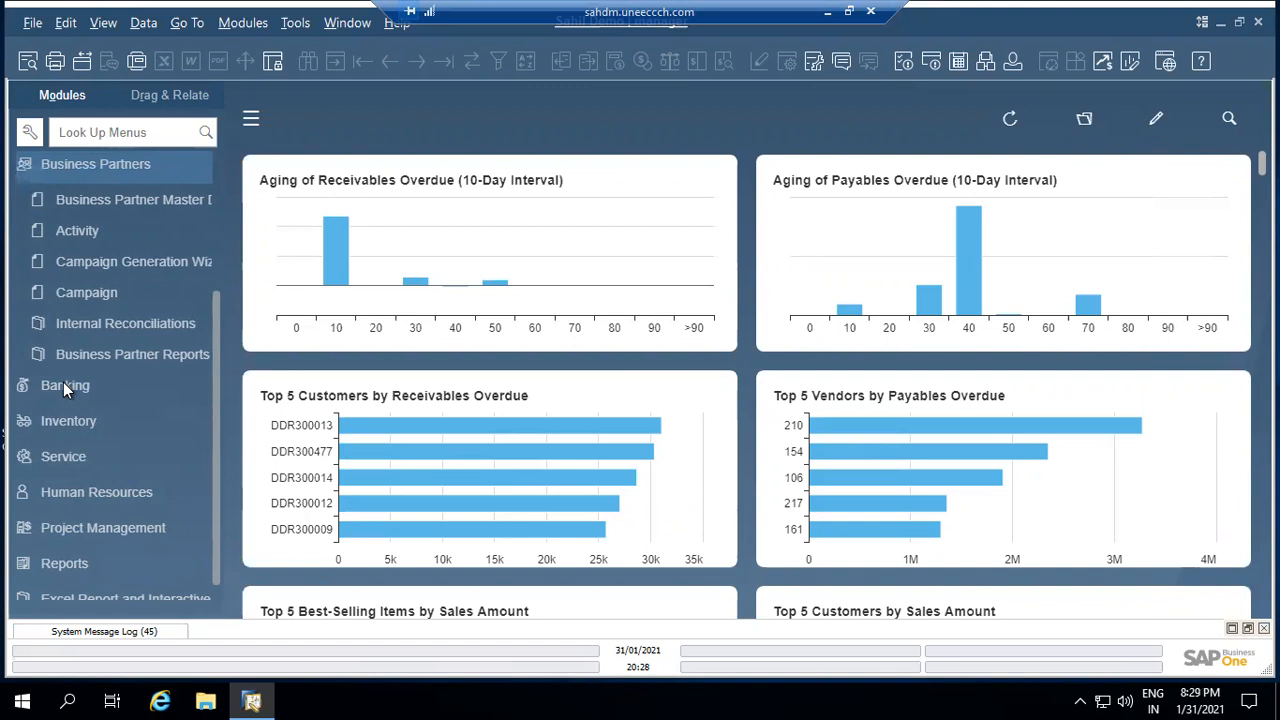
{"action": "left_click", "coordinate": [153, 202]}
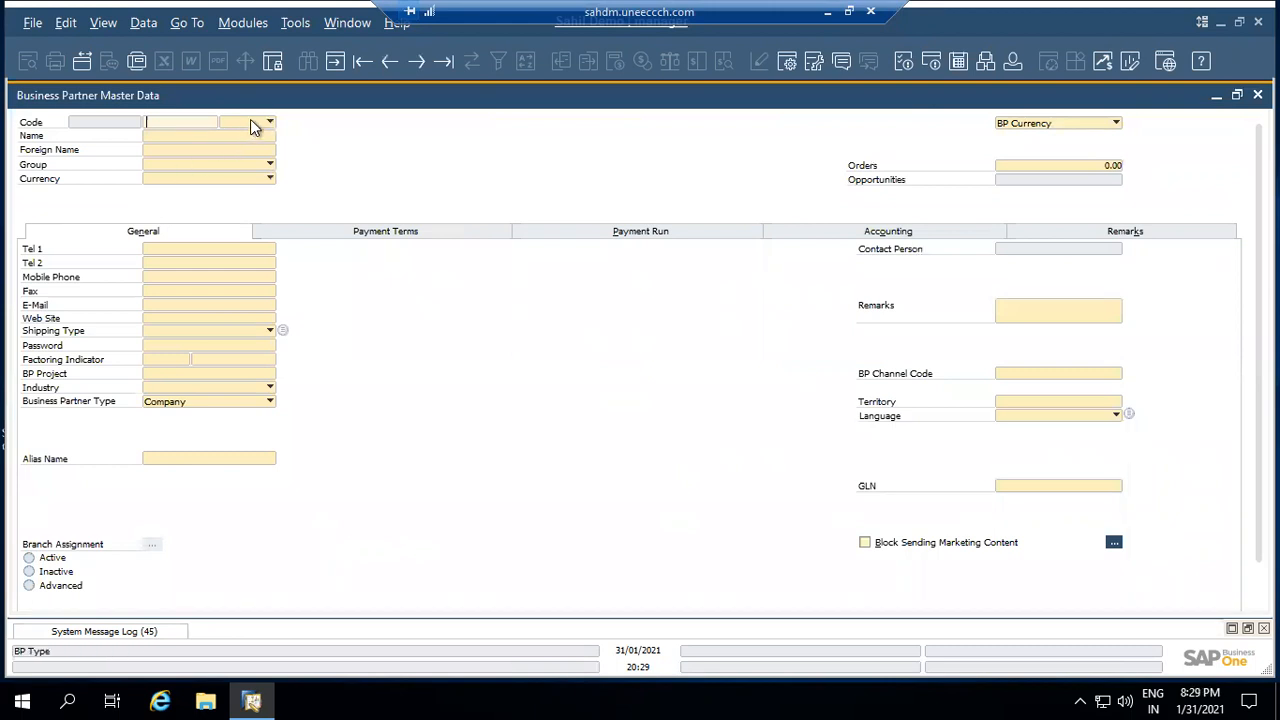
{"action": "left_click", "coordinate": [250, 122]}
{"action": "left_click", "coordinate": [250, 131]}
{"action": "key", "text": "Return"}
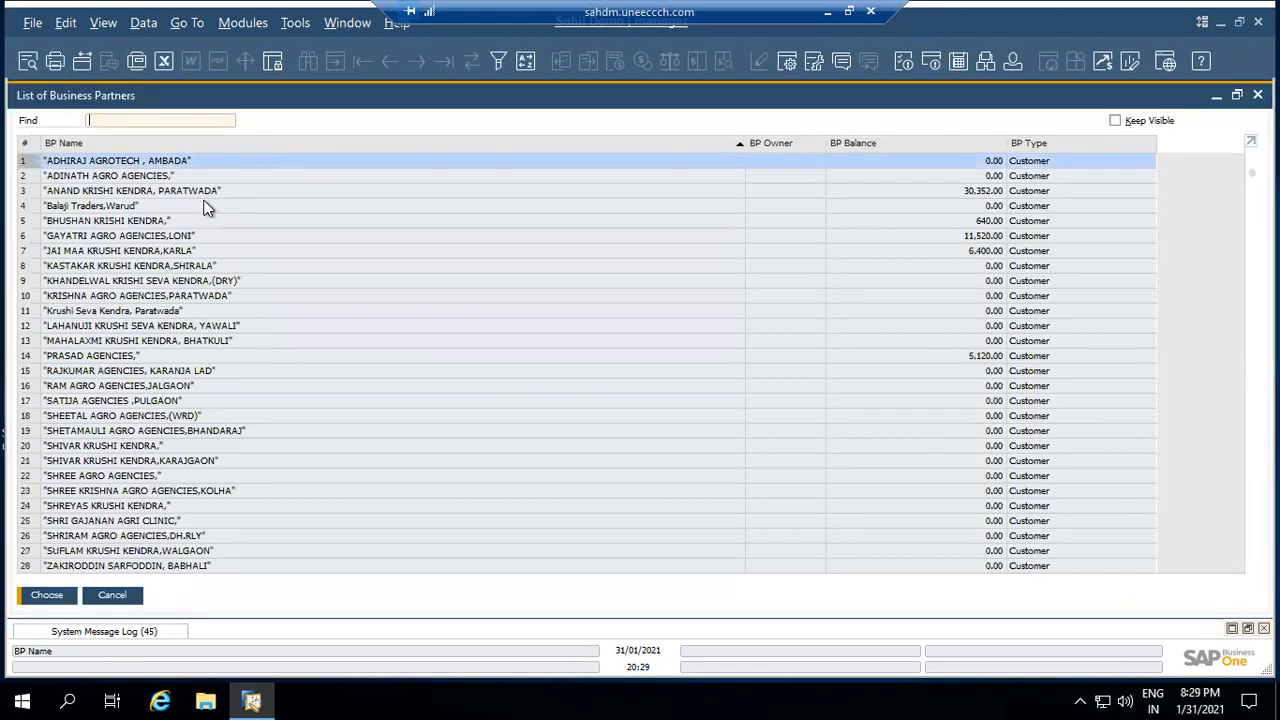
{"action": "left_click", "coordinate": [152, 312]}
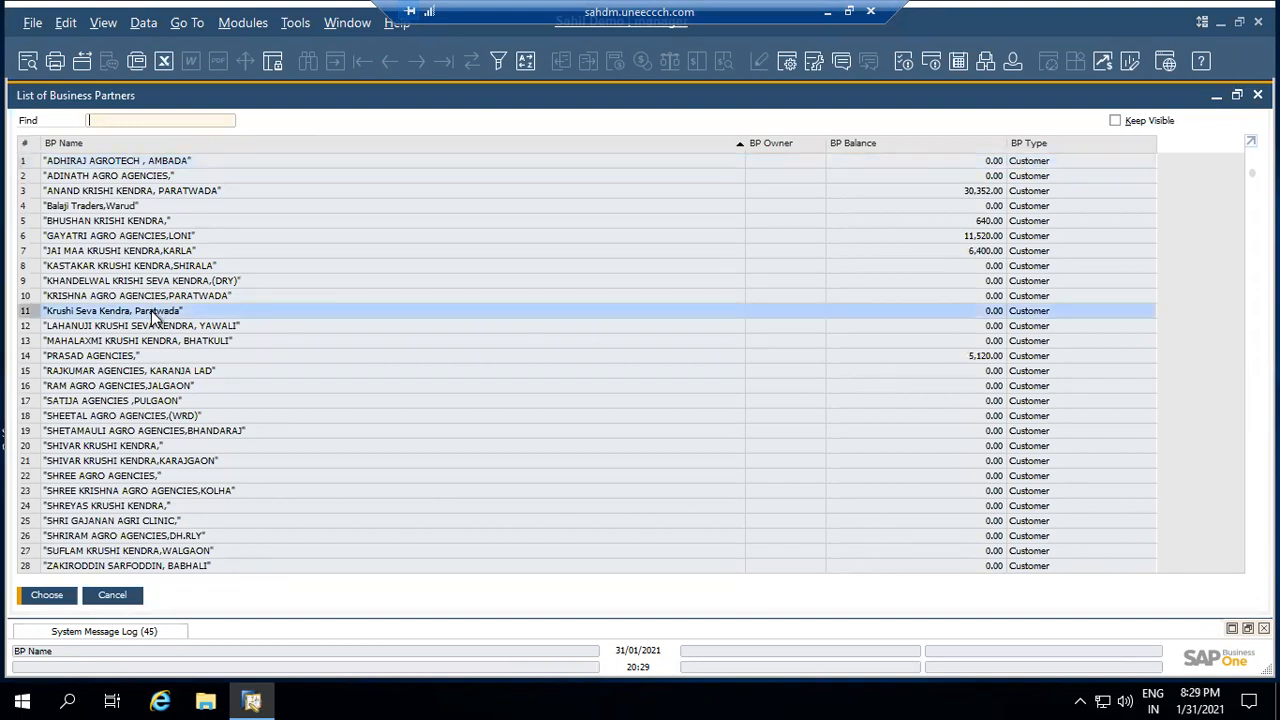
{"action": "double_click", "coordinate": [151, 311]}
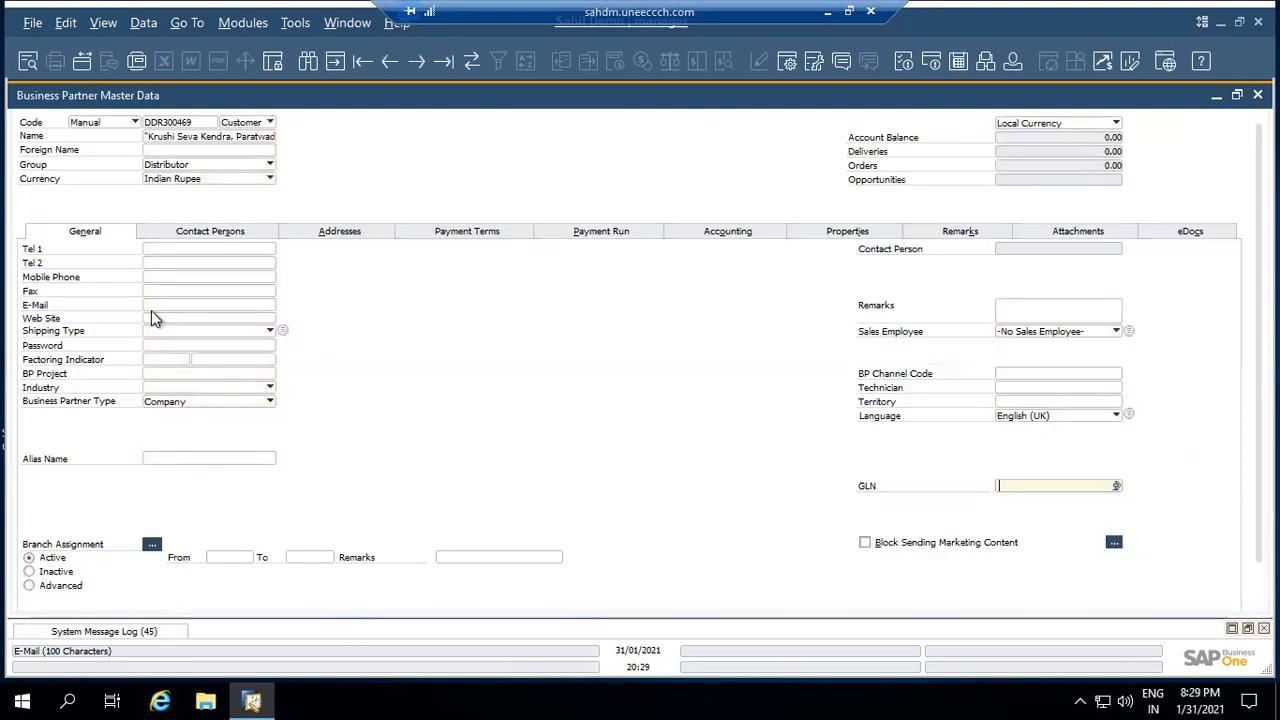
Find the Customer partners again, load the record for ANAND KRISHI KENDRA, PARATWADA, and display its group options.
{"action": "key", "text": "ctrl+f"}
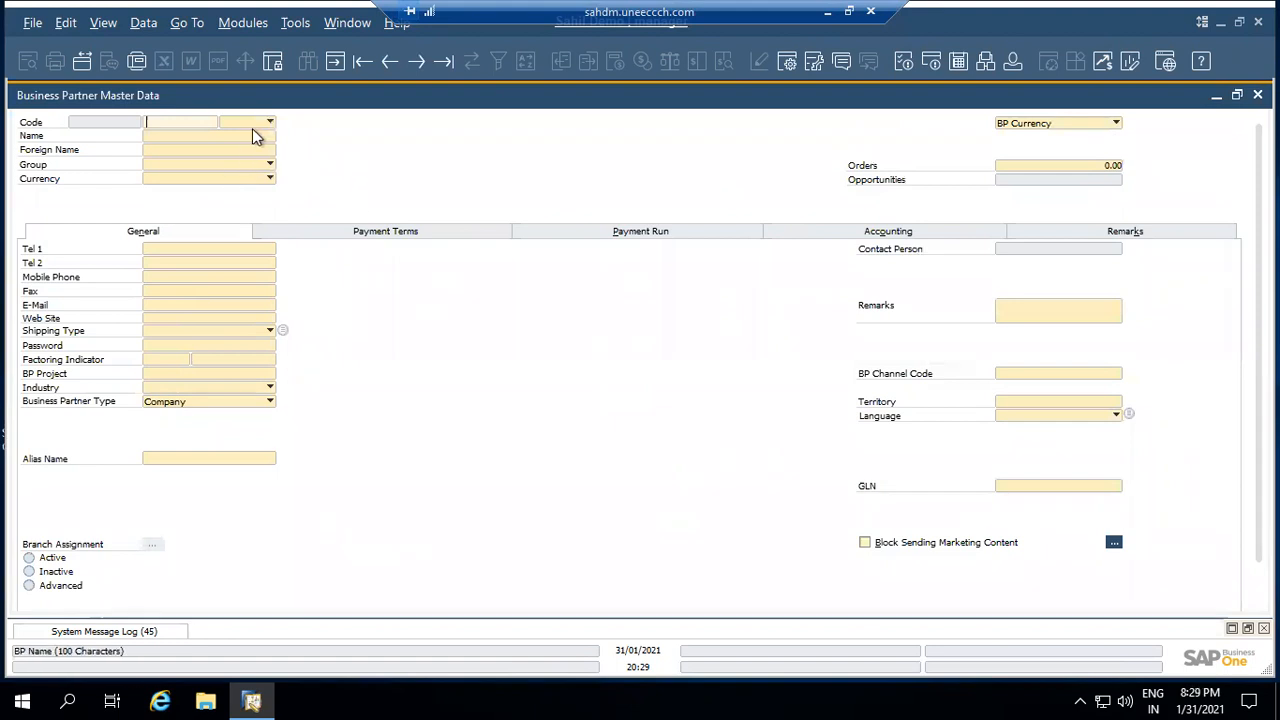
{"action": "left_click", "coordinate": [260, 122]}
{"action": "left_click", "coordinate": [255, 131]}
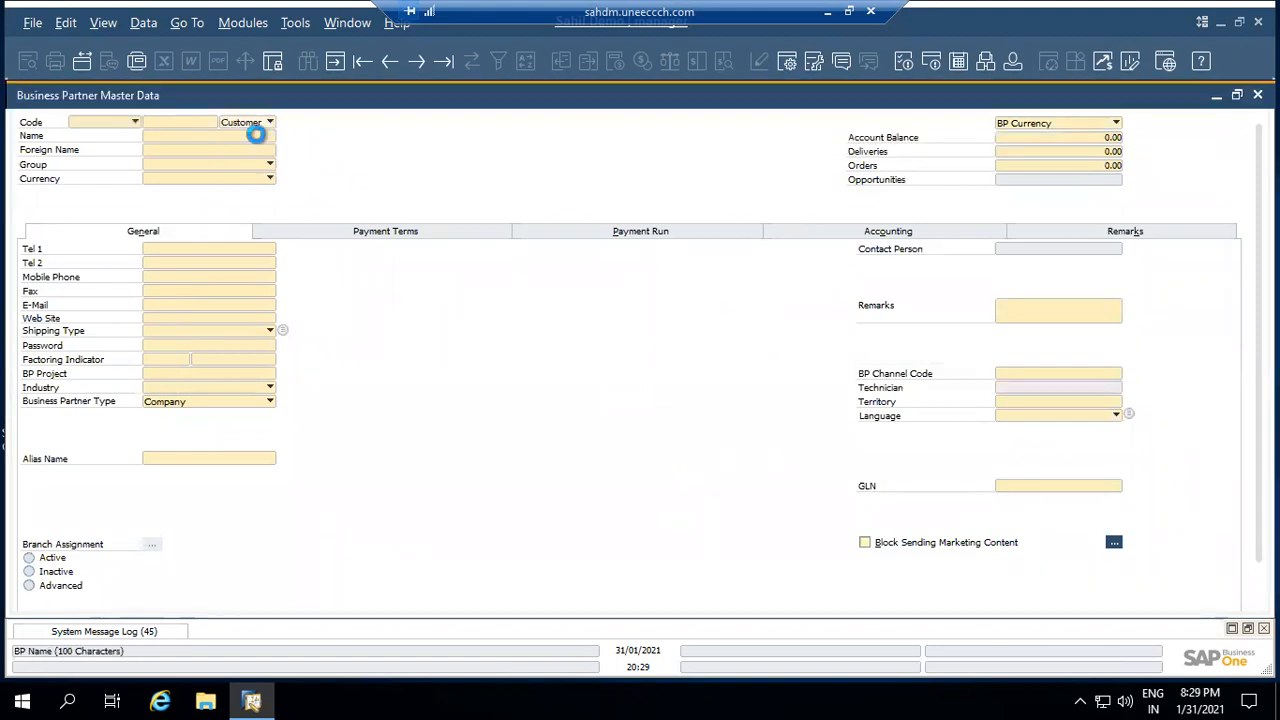
{"action": "left_click", "coordinate": [893, 190]}
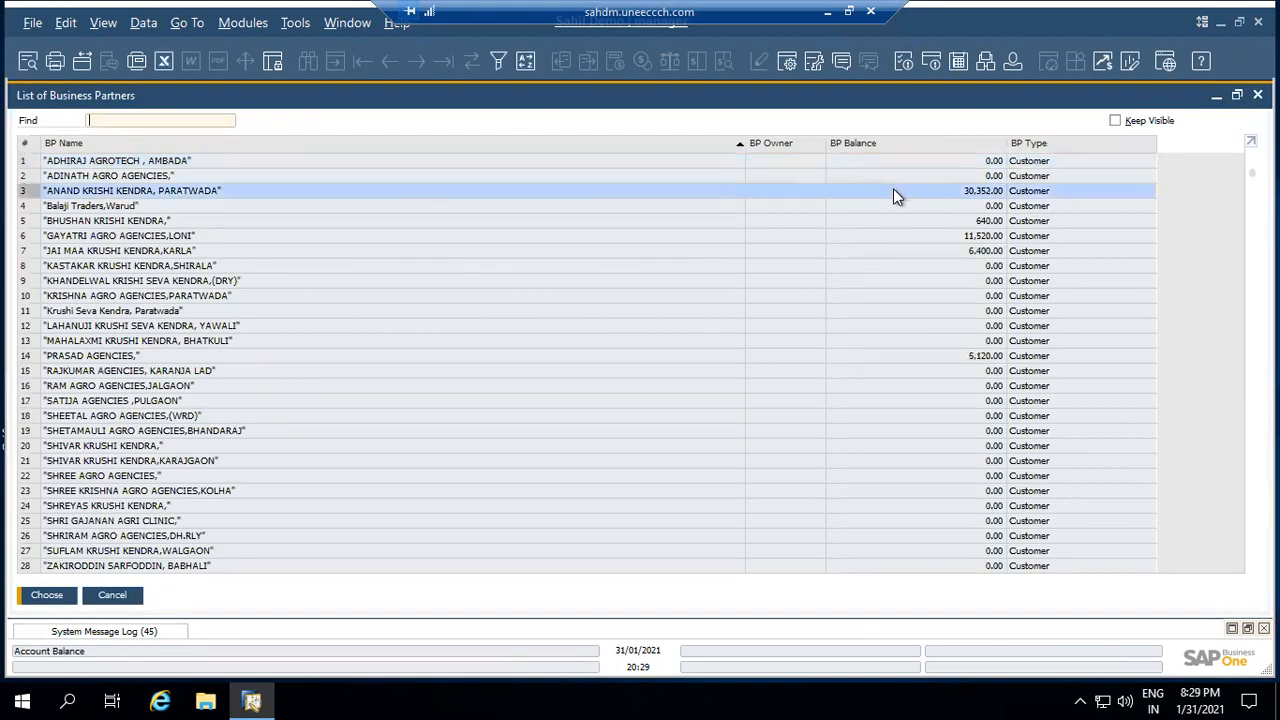
{"action": "double_click", "coordinate": [895, 190]}
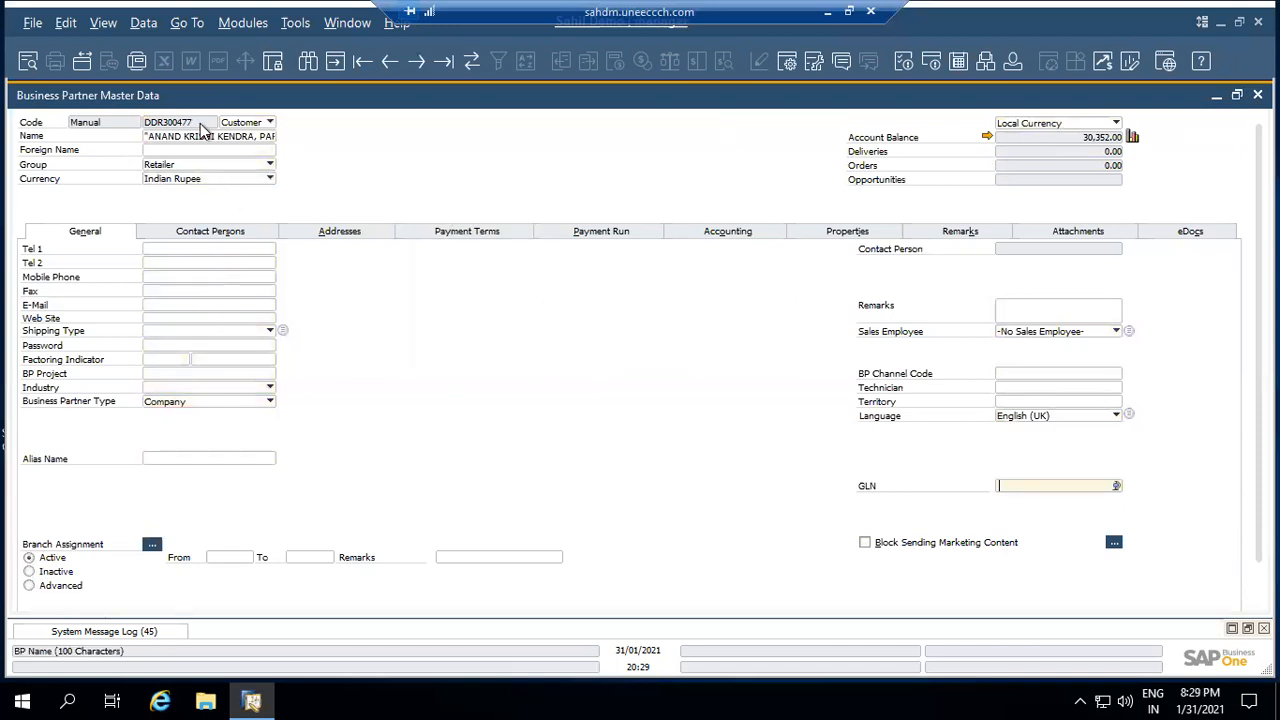
{"action": "left_click", "coordinate": [194, 164]}
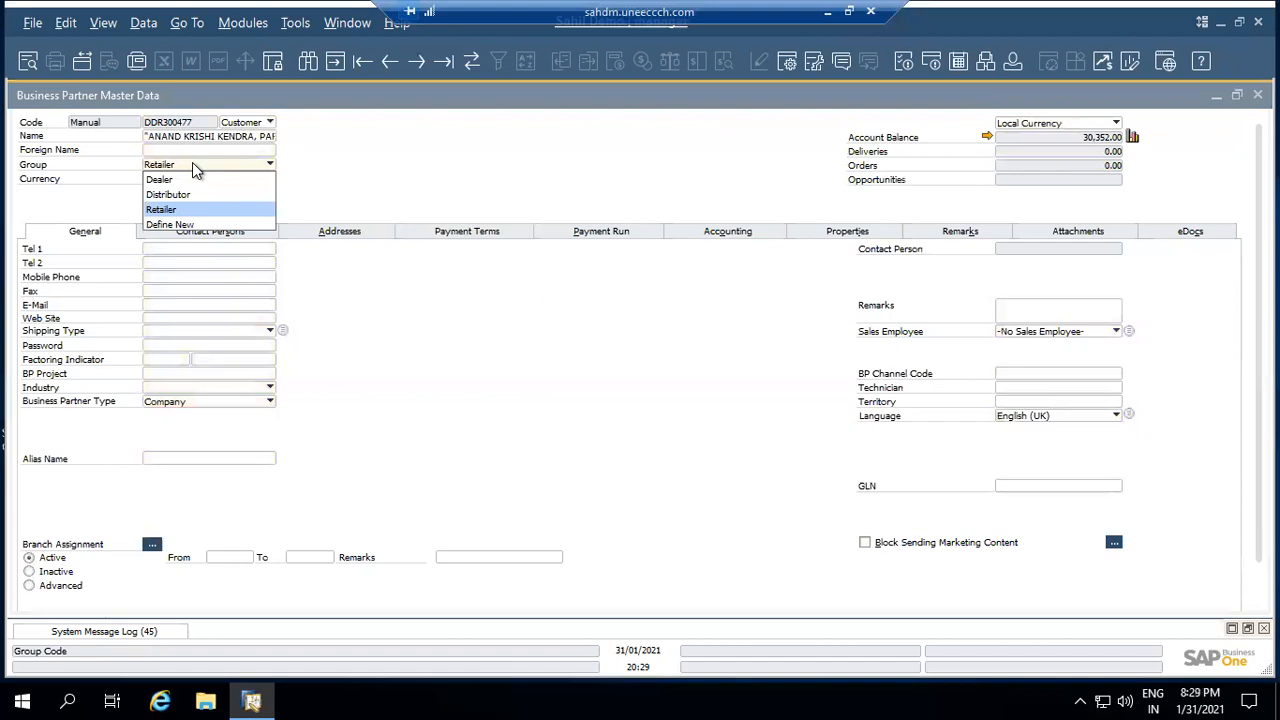
Close the group options, inspect the currency options of the partner record, and keep Indian Rupee selected.
{"action": "left_click", "coordinate": [192, 164]}
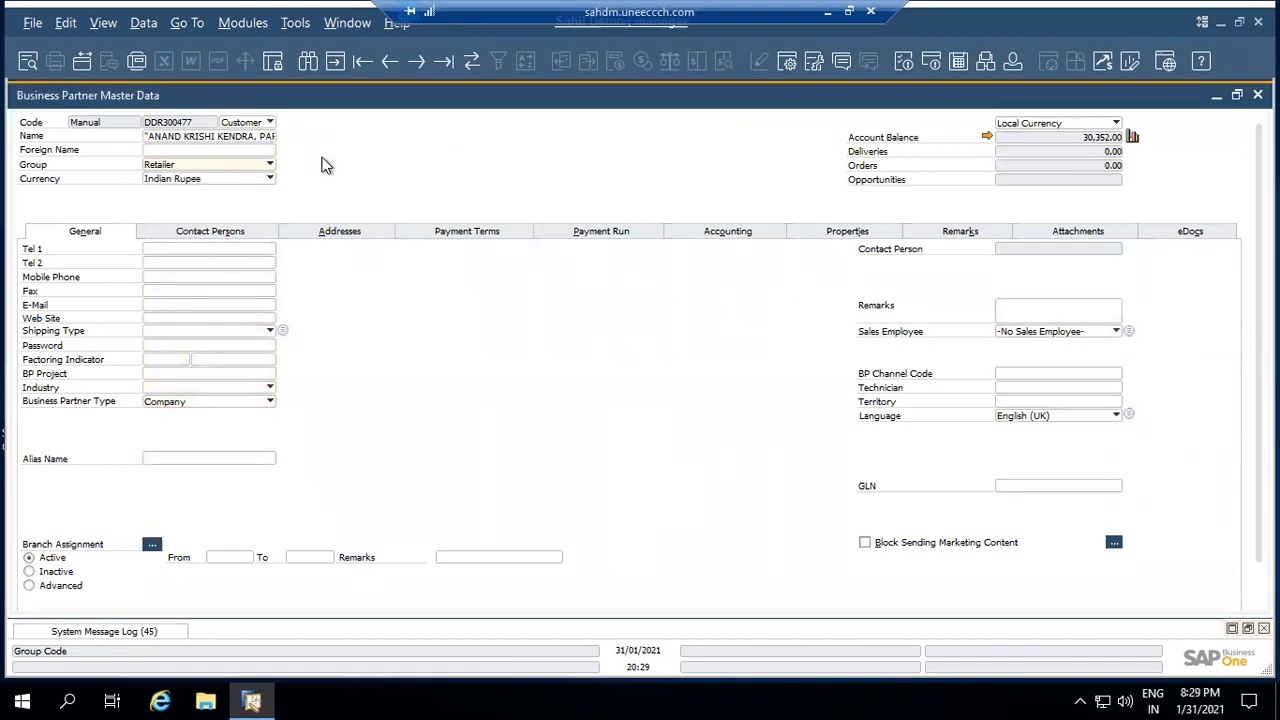
{"action": "left_click", "coordinate": [271, 178]}
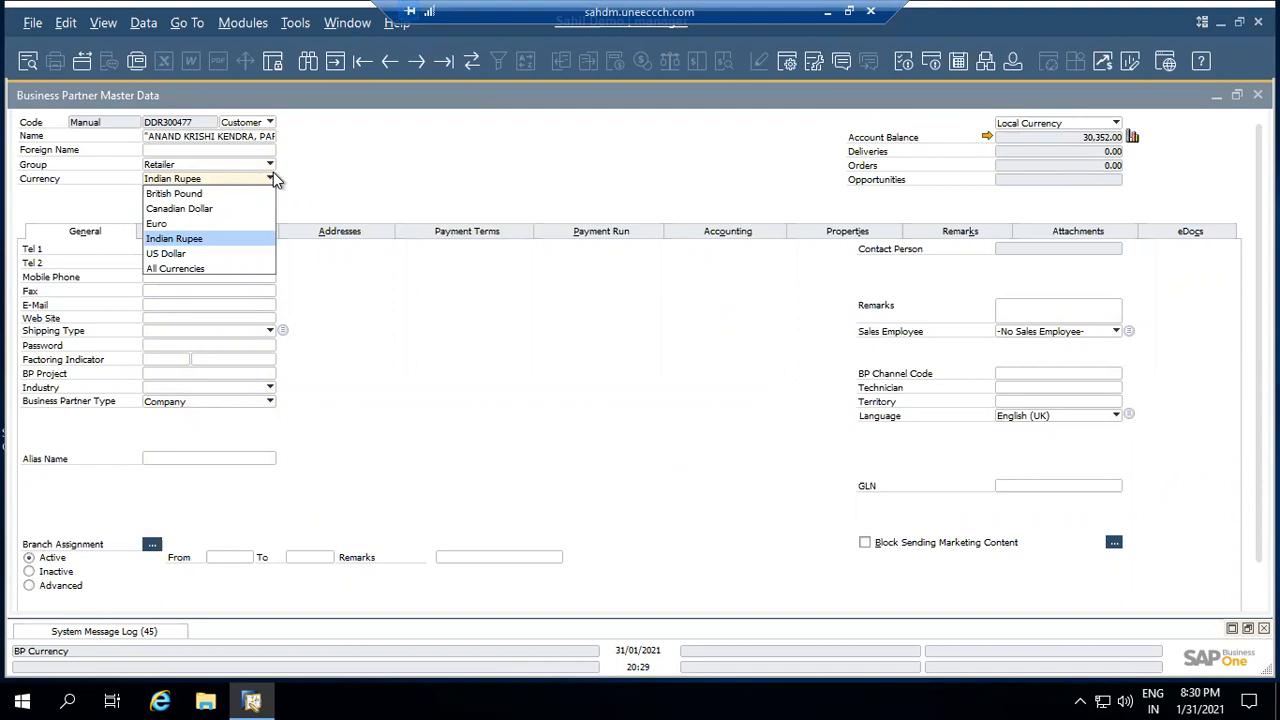
{"action": "left_click", "coordinate": [262, 238]}
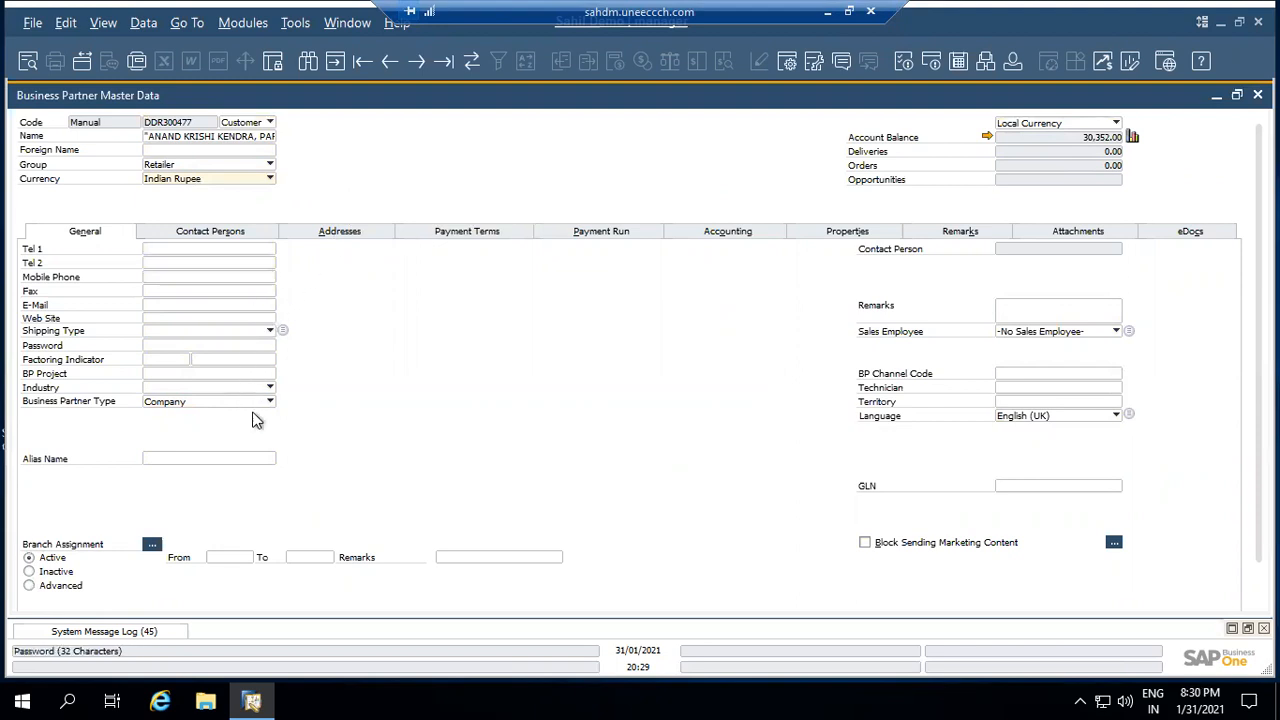
Review the partner's contact persons and the Ship To address details down to the GST type.
{"action": "left_click", "coordinate": [269, 236]}
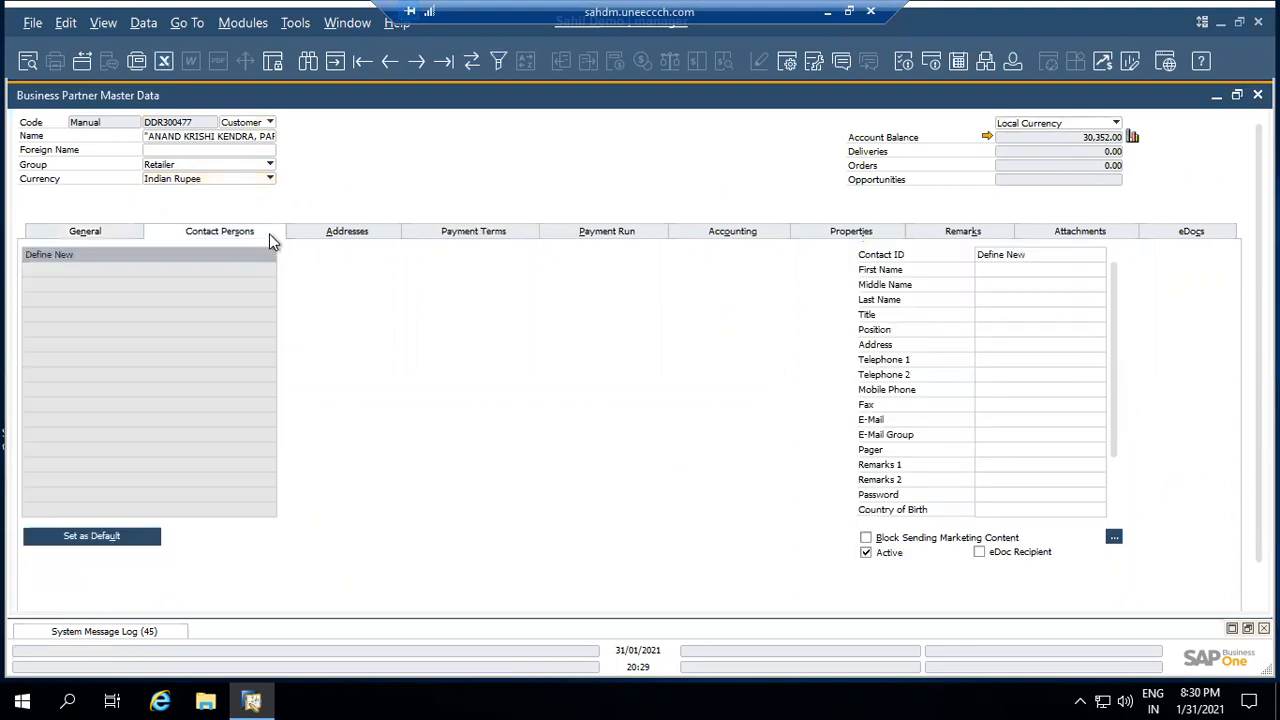
{"action": "left_click", "coordinate": [326, 231]}
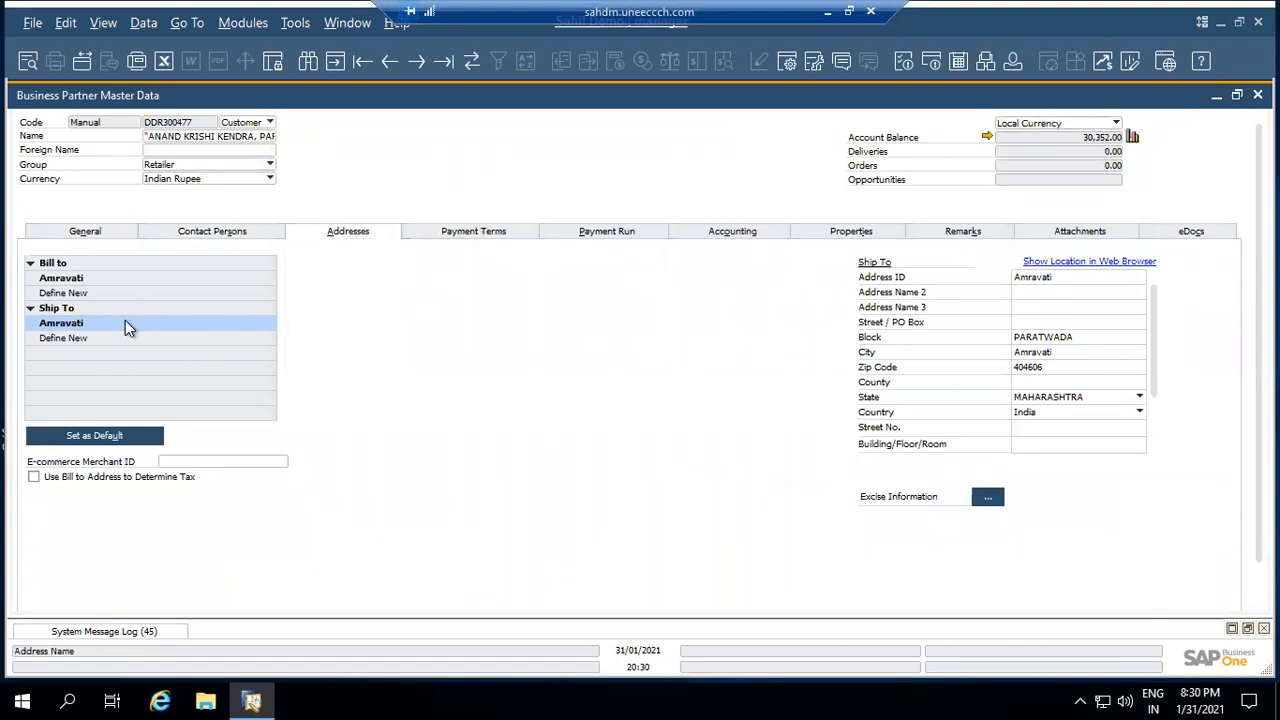
{"action": "scroll", "coordinate": [1150, 435], "scroll_direction": "down", "scroll_amount": 1}
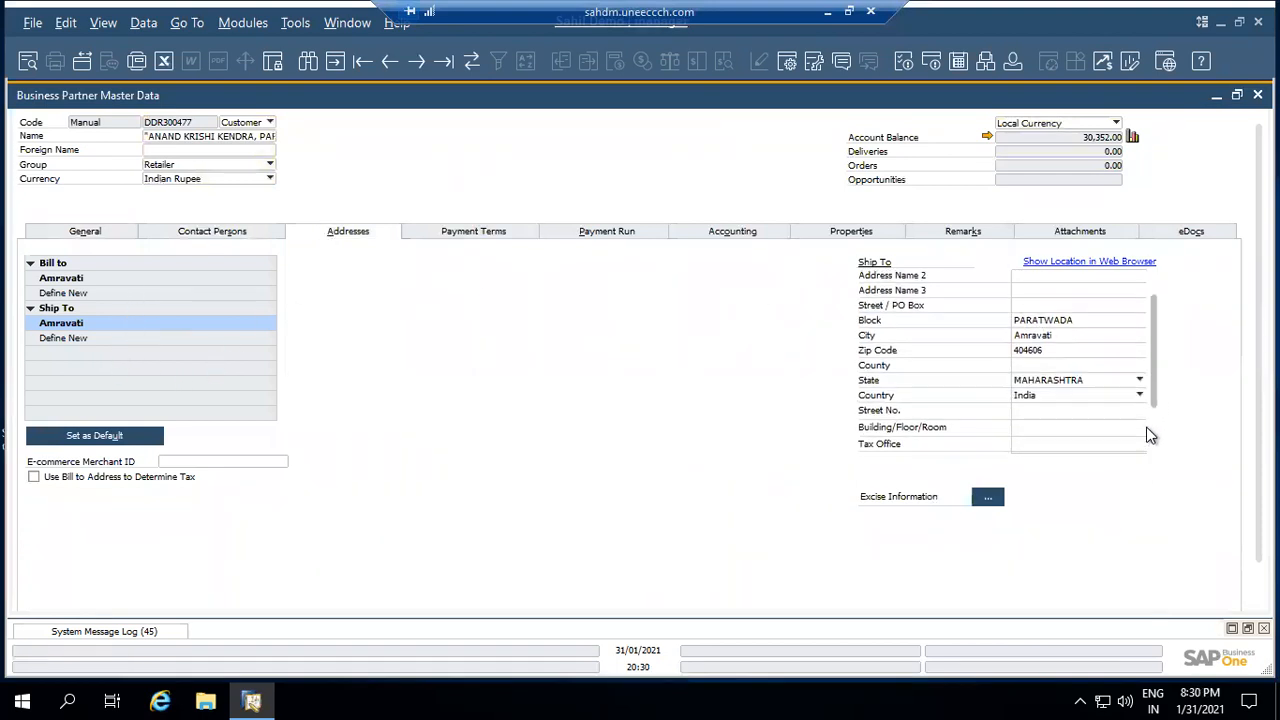
{"action": "scroll", "coordinate": [1150, 435], "scroll_direction": "down", "scroll_amount": 3}
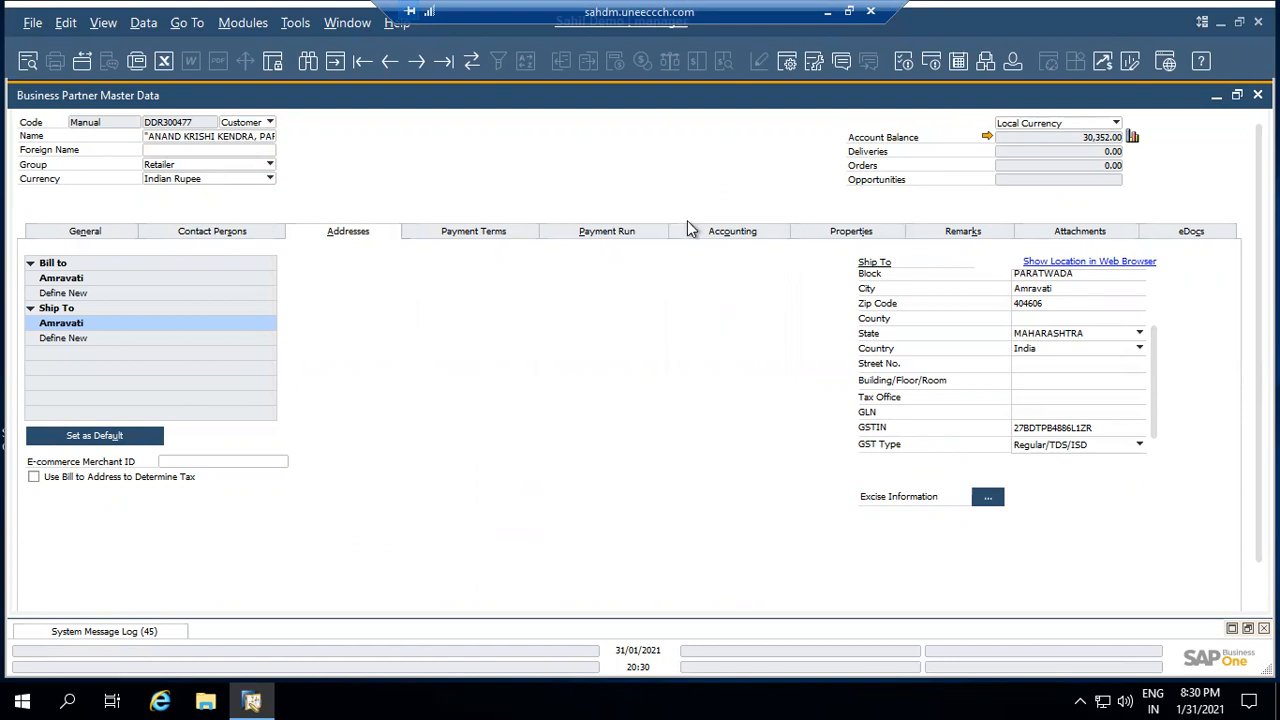
Inspect the transactions behind the partner's account balance, and close both the balance and the Business Partner Master Data.
{"action": "left_click", "coordinate": [987, 136]}
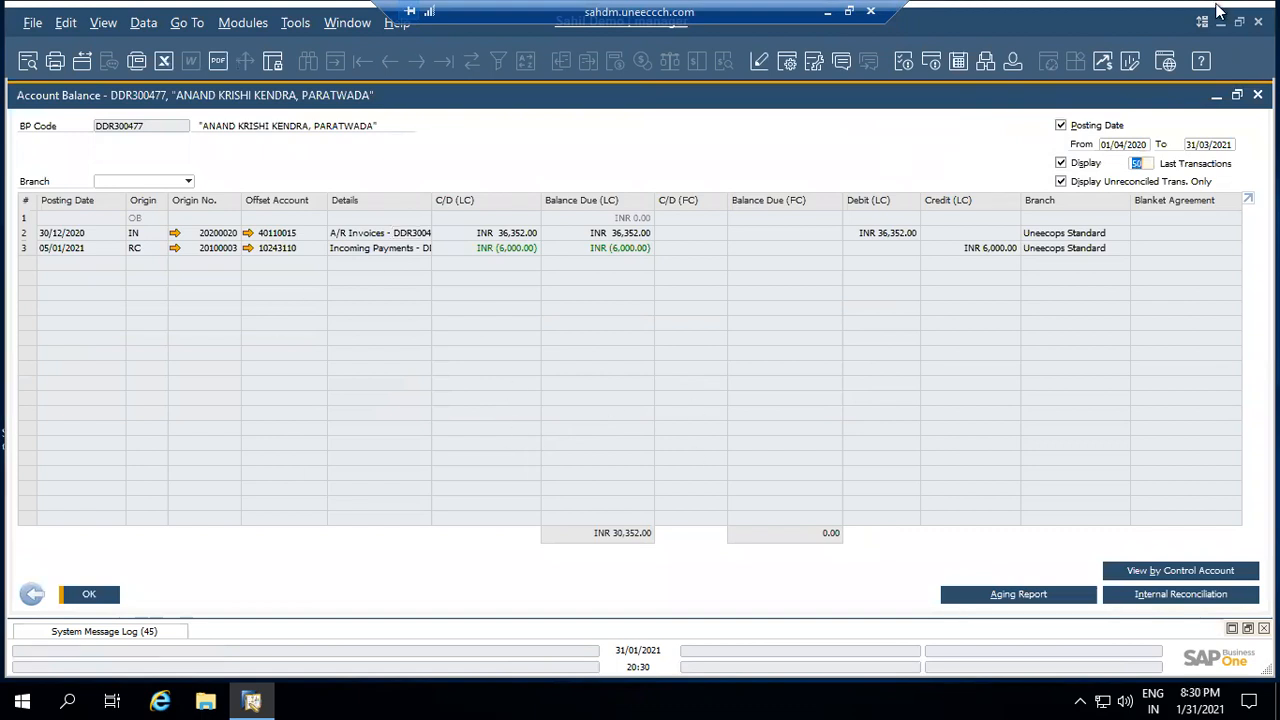
{"action": "key", "text": "Escape"}
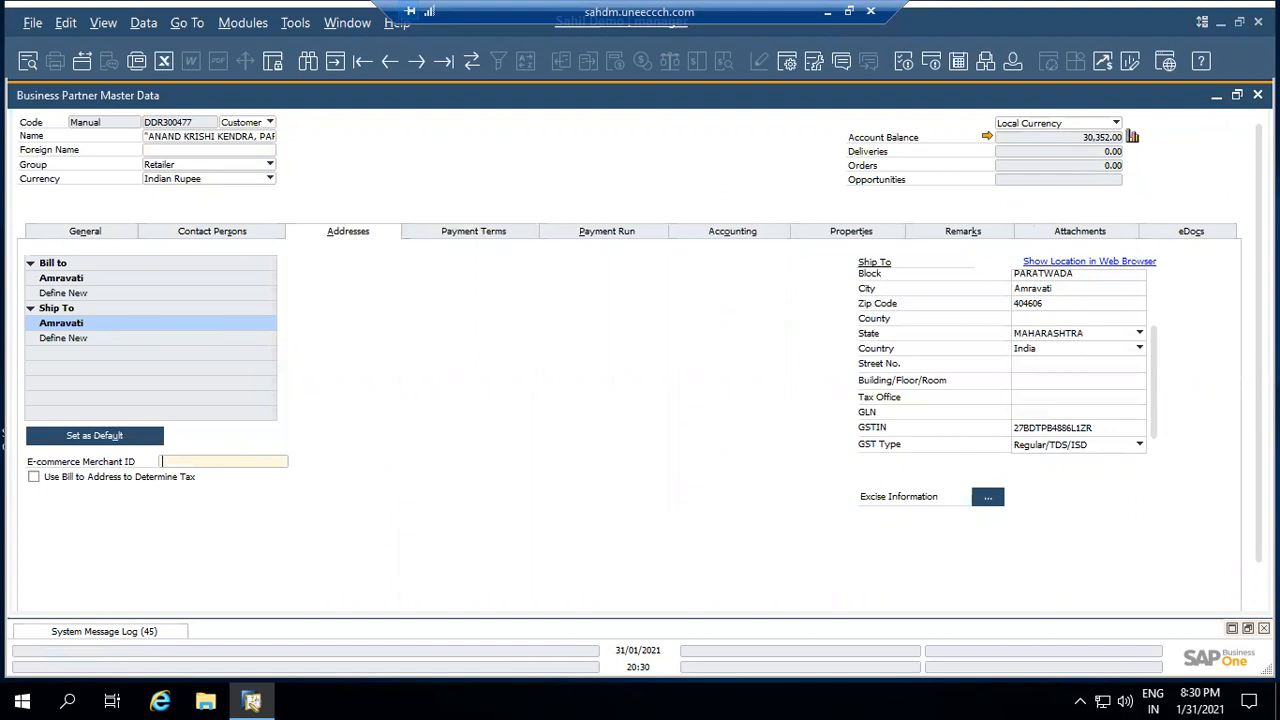
{"action": "key", "text": "Escape"}
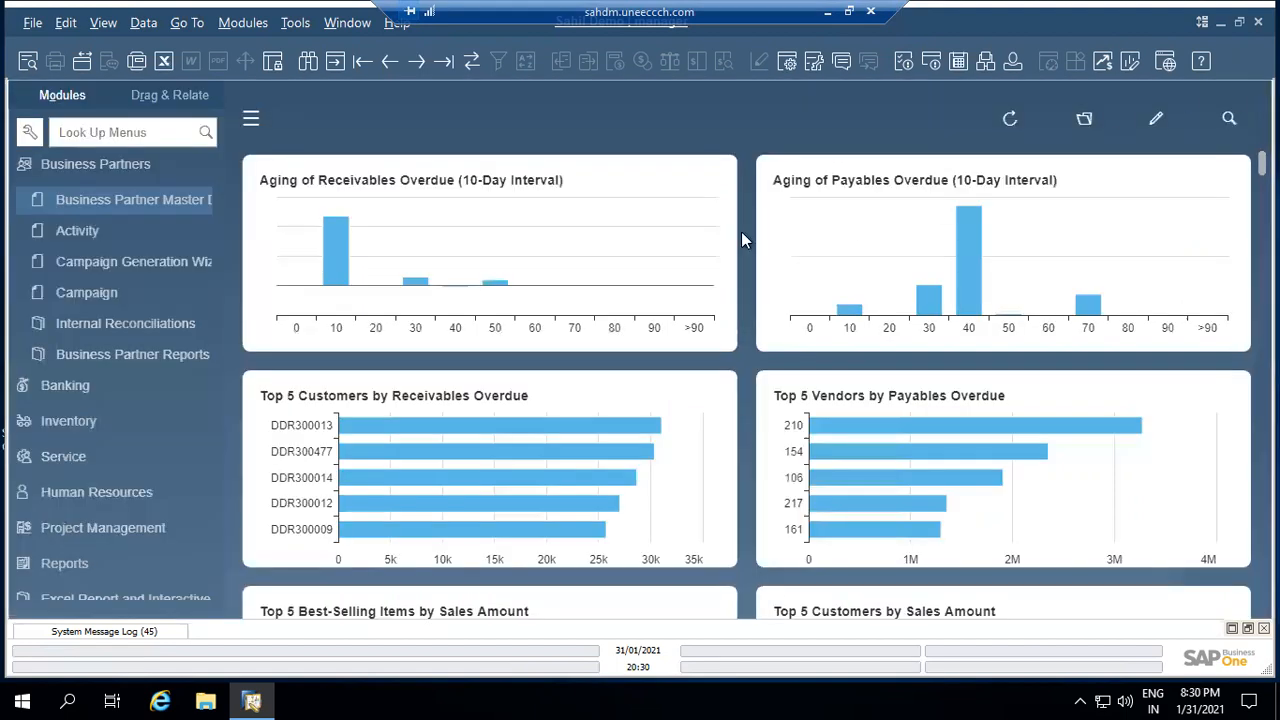
Collapse the Business Partners module and open a Sales Order form from the Sales - A/R module.
{"action": "left_click", "coordinate": [153, 174]}
{"action": "scroll", "coordinate": [150, 213], "scroll_direction": "up", "scroll_amount": 1}
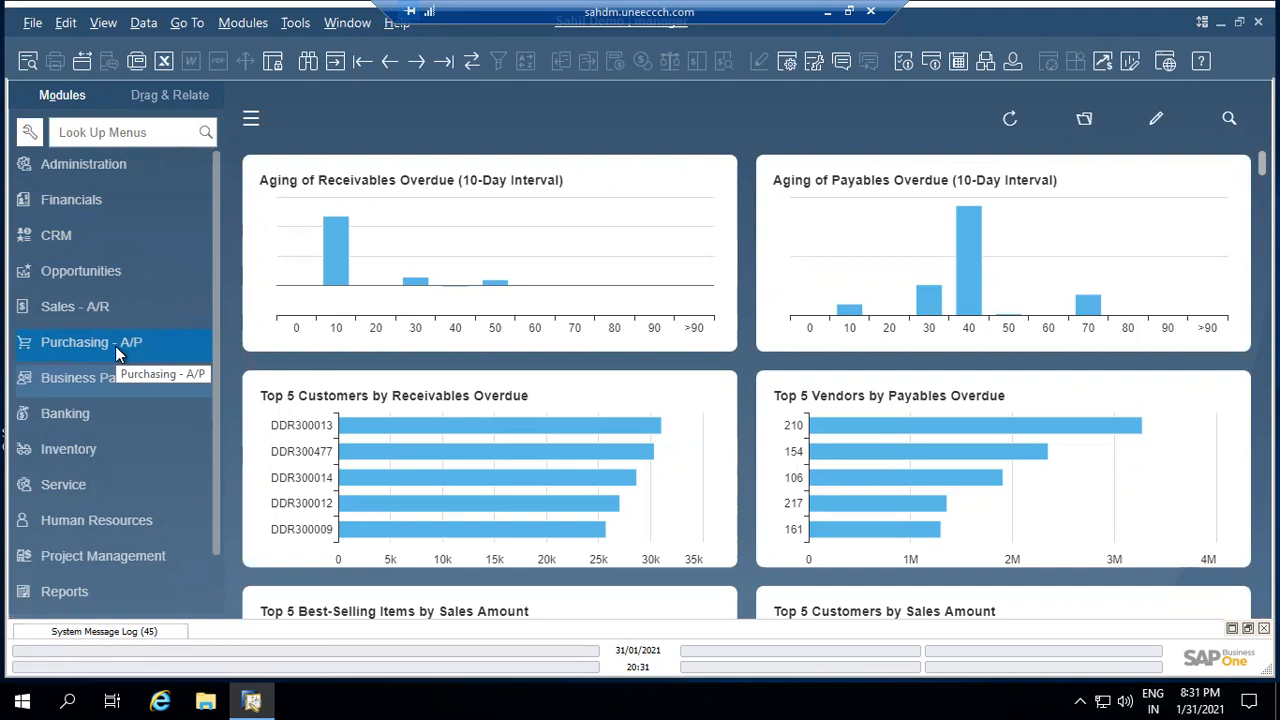
{"action": "left_click", "coordinate": [106, 310]}
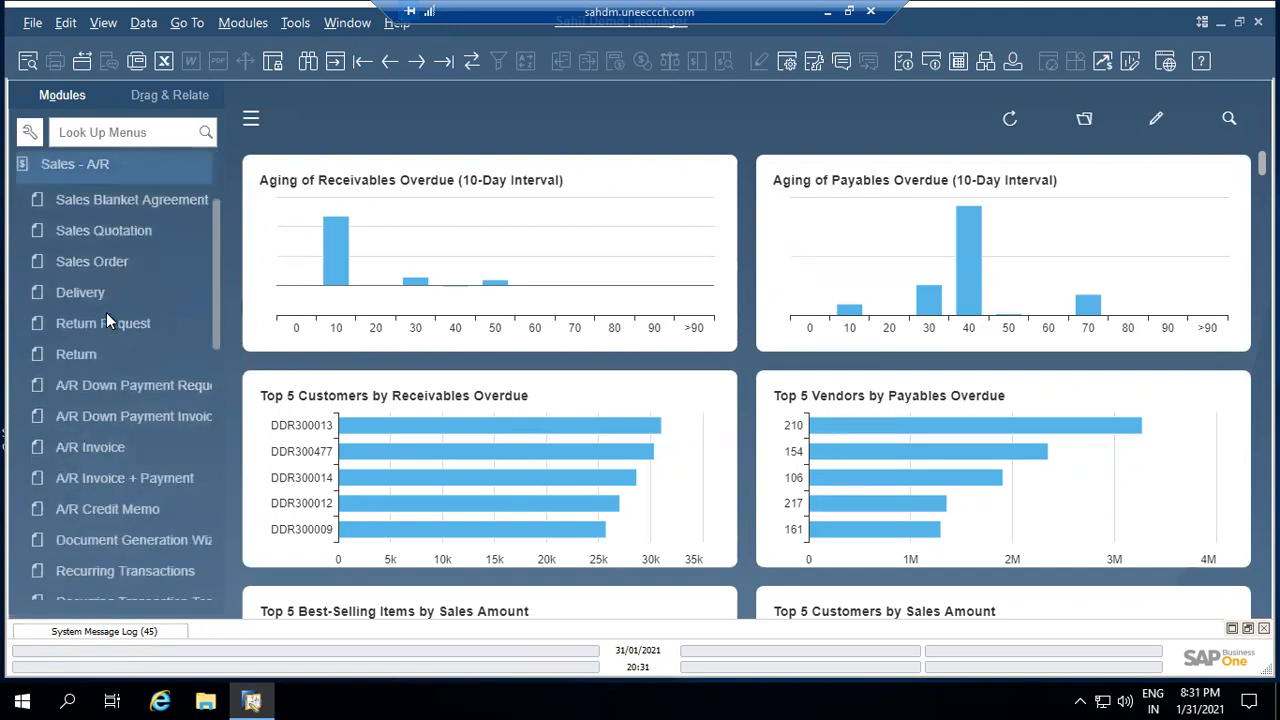
{"action": "left_click", "coordinate": [125, 200]}
{"action": "left_click", "coordinate": [103, 263]}
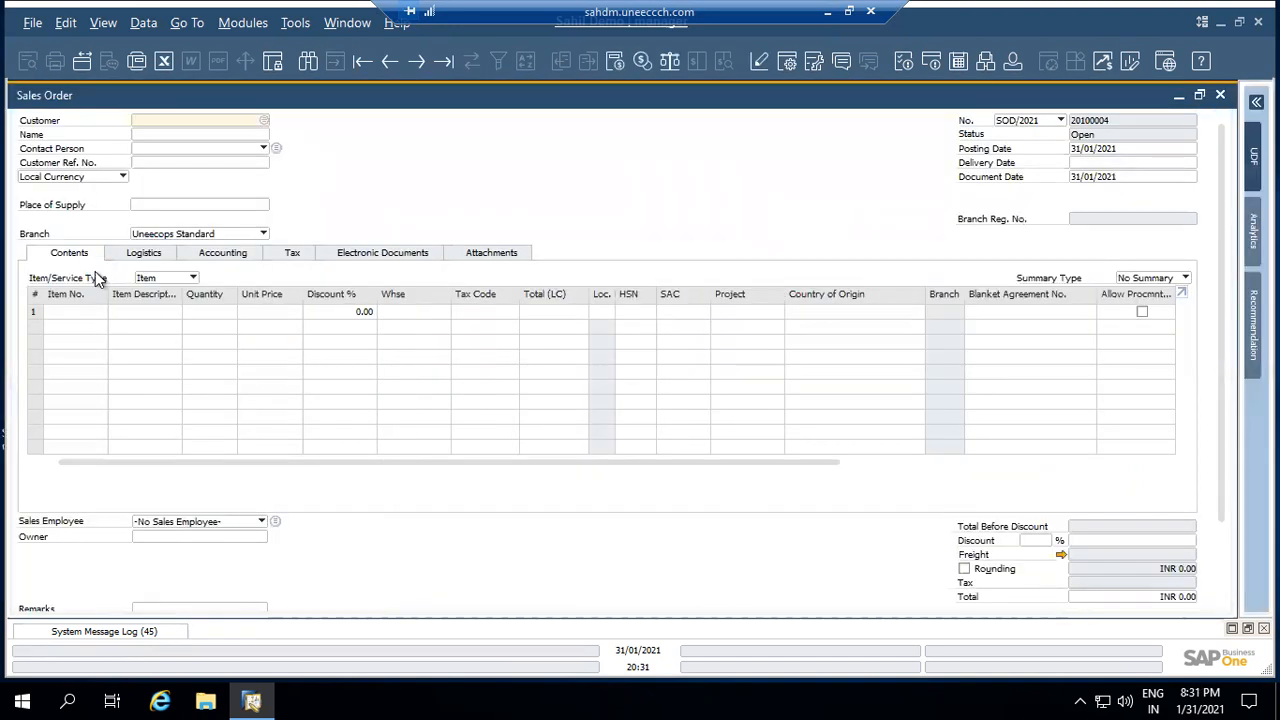
Load the latest existing sales order, for Abhijeet Agro Tech, and display its Relationship Map.
{"action": "key", "text": "Page_Up"}
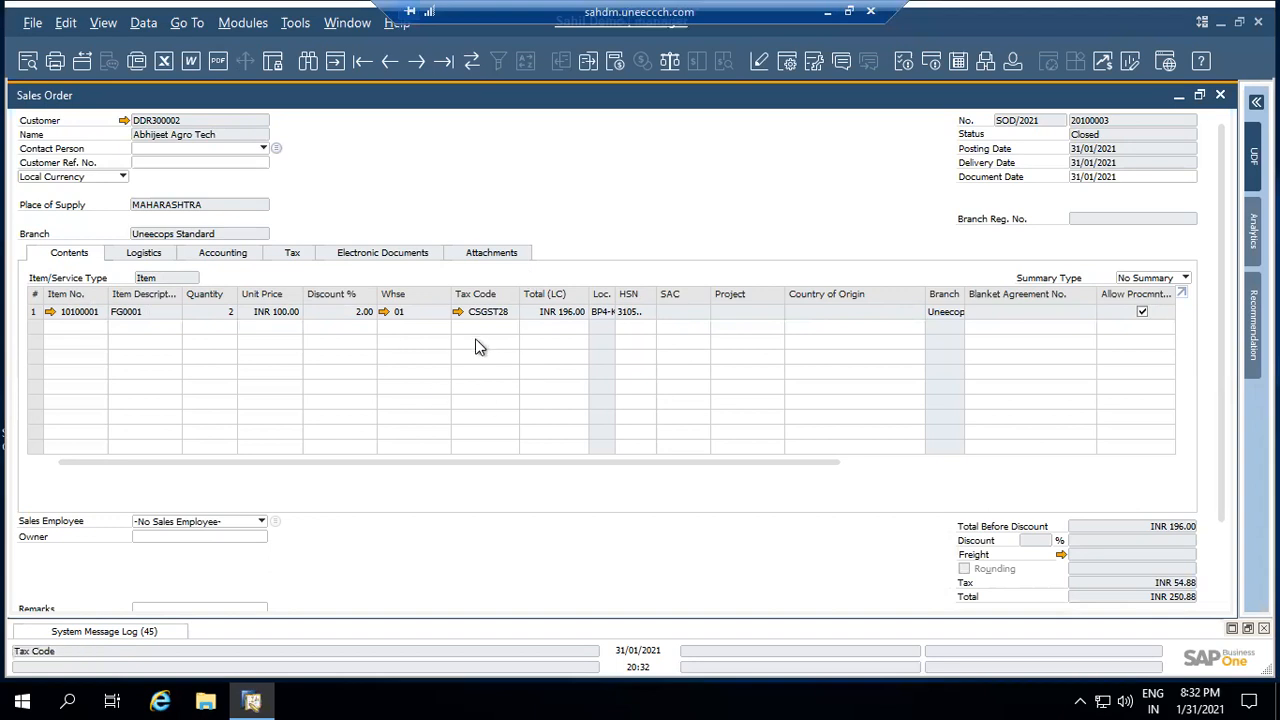
{"action": "right_click", "coordinate": [460, 186]}
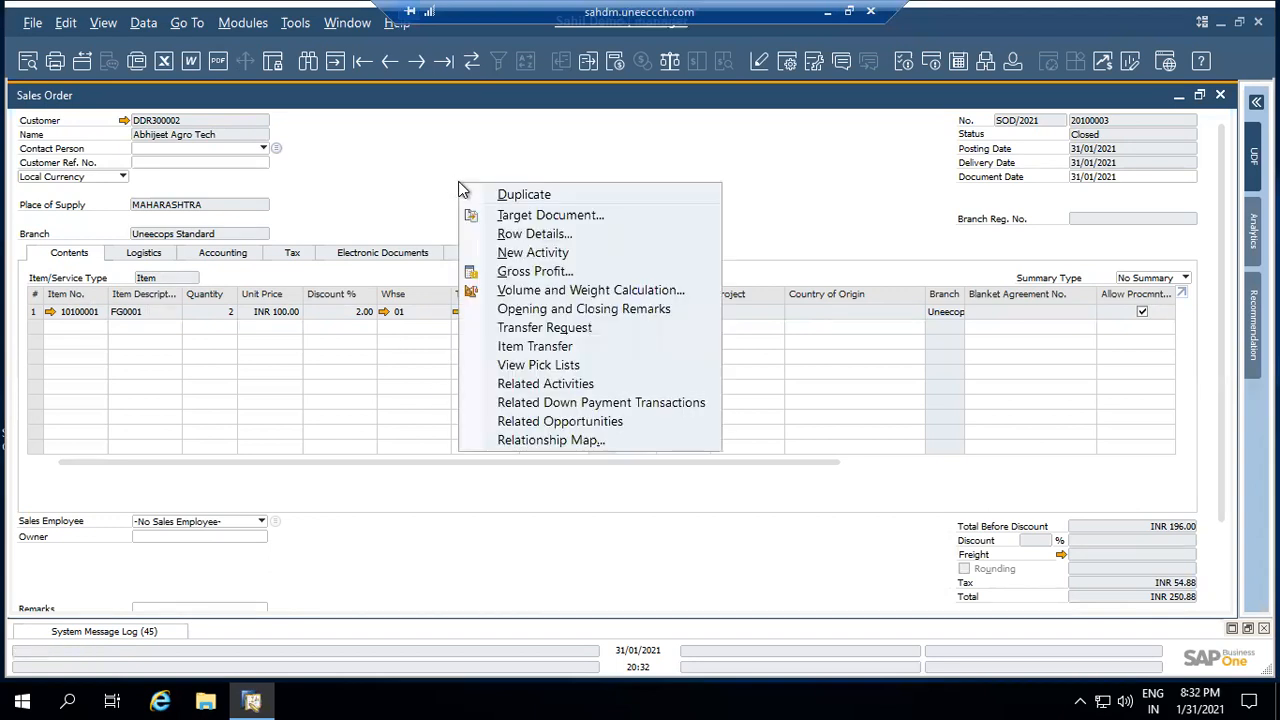
{"action": "left_click", "coordinate": [567, 443]}
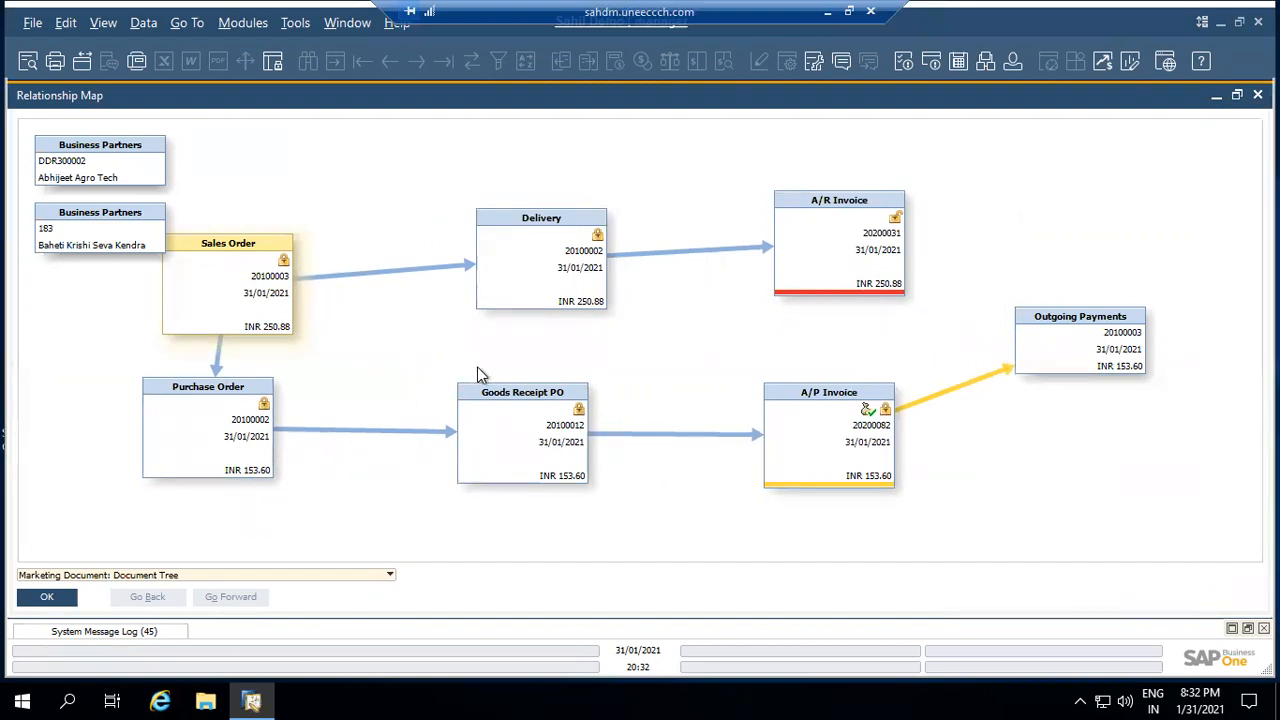
Open the Purchase Order from the Relationship Map, review its logistics and contents, and return to the map.
{"action": "double_click", "coordinate": [185, 441]}
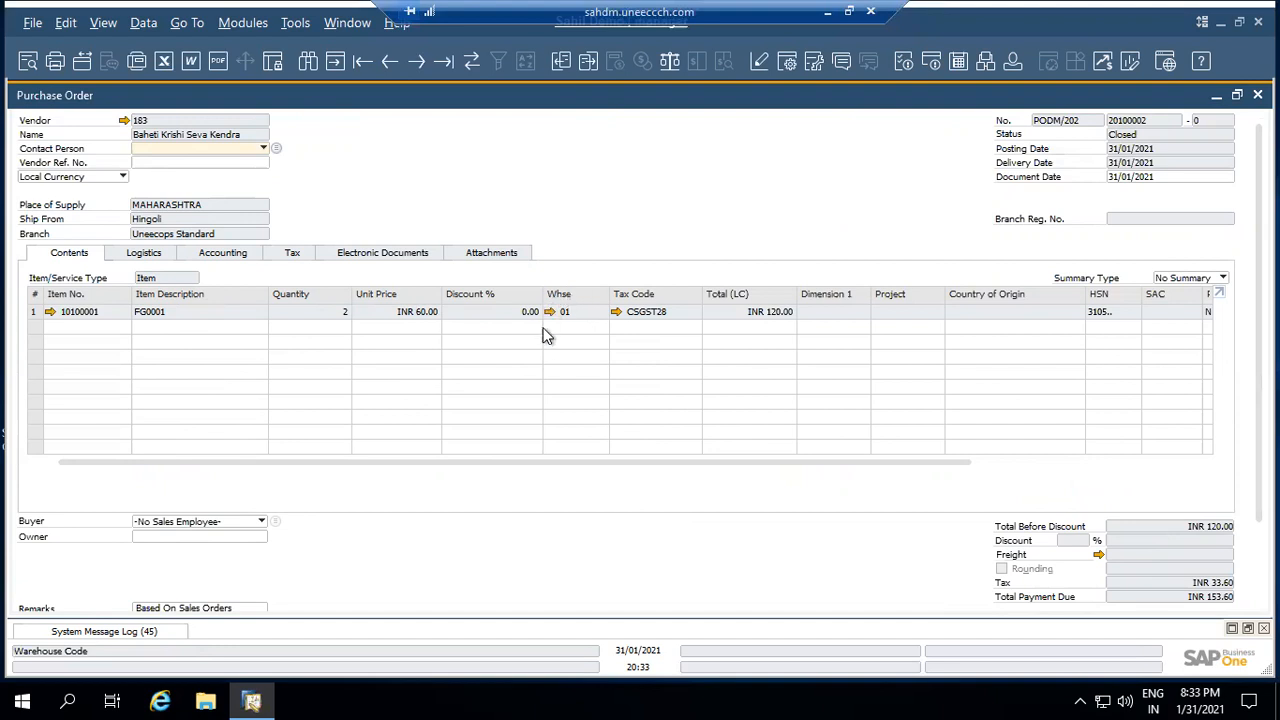
{"action": "left_click", "coordinate": [130, 257]}
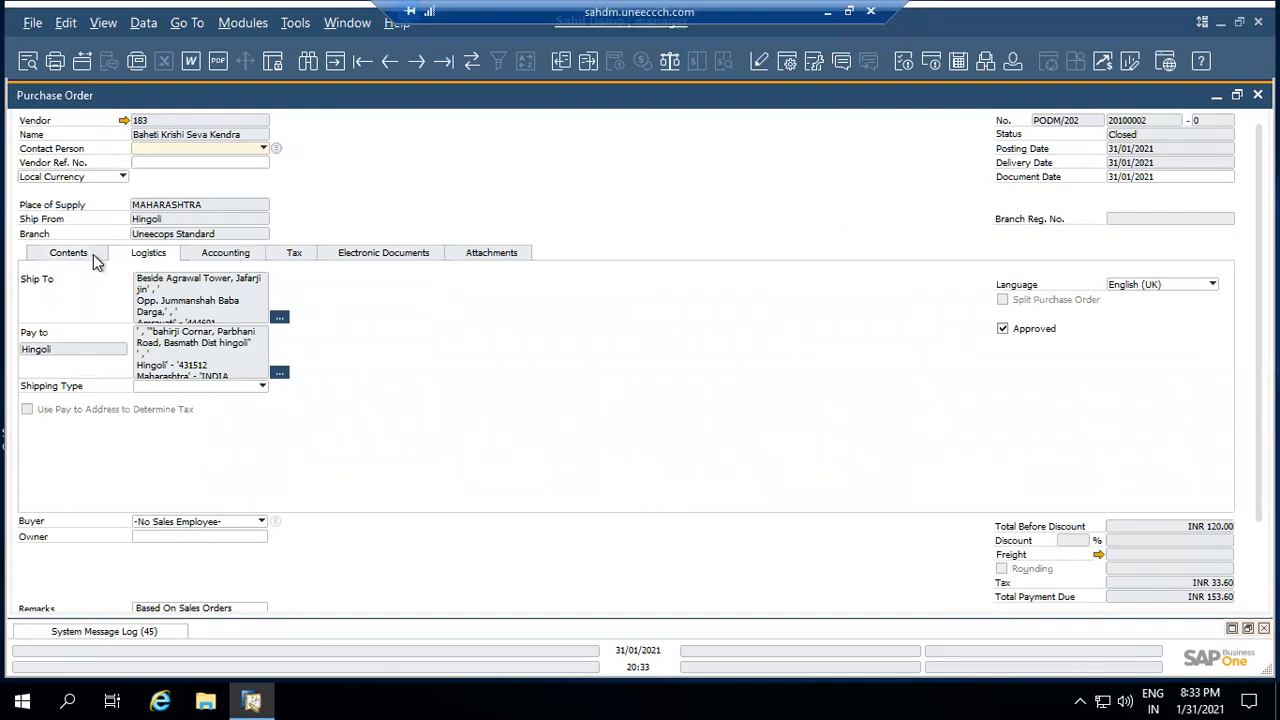
{"action": "left_click", "coordinate": [93, 254]}
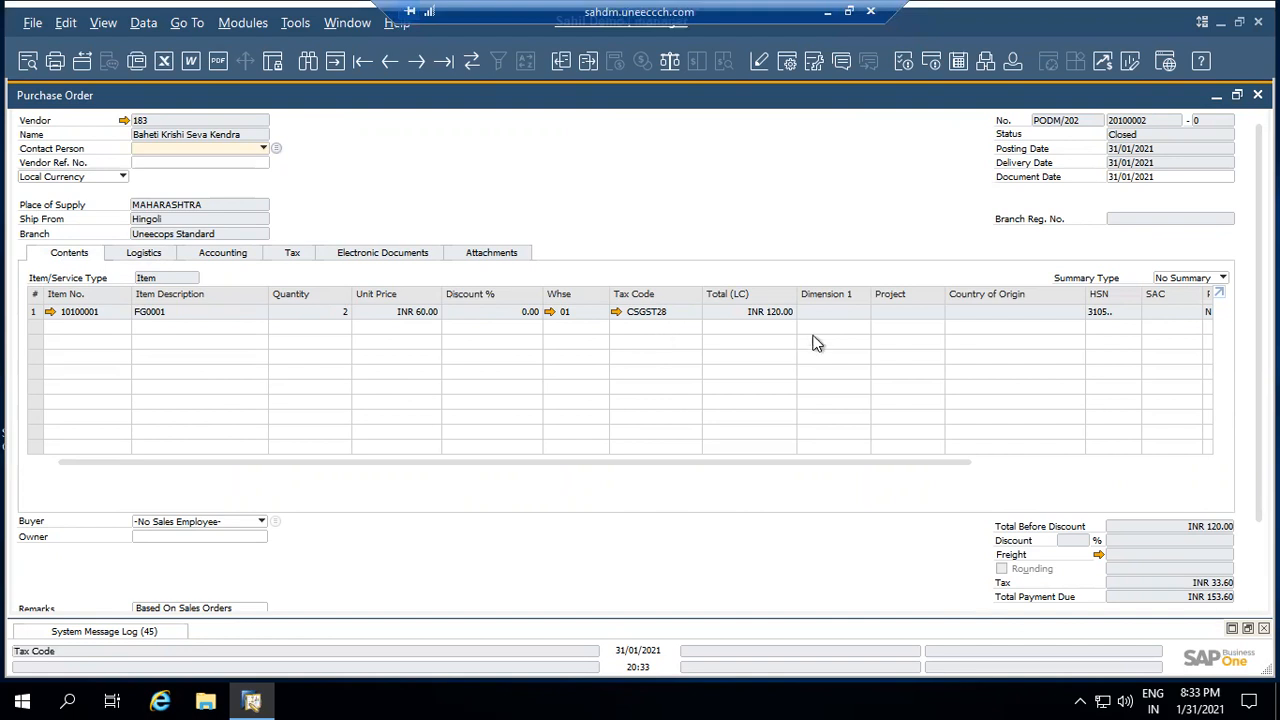
{"action": "scroll", "coordinate": [1244, 434], "scroll_direction": "down", "scroll_amount": 3}
{"action": "scroll", "coordinate": [1244, 434], "scroll_direction": "up", "scroll_amount": 3}
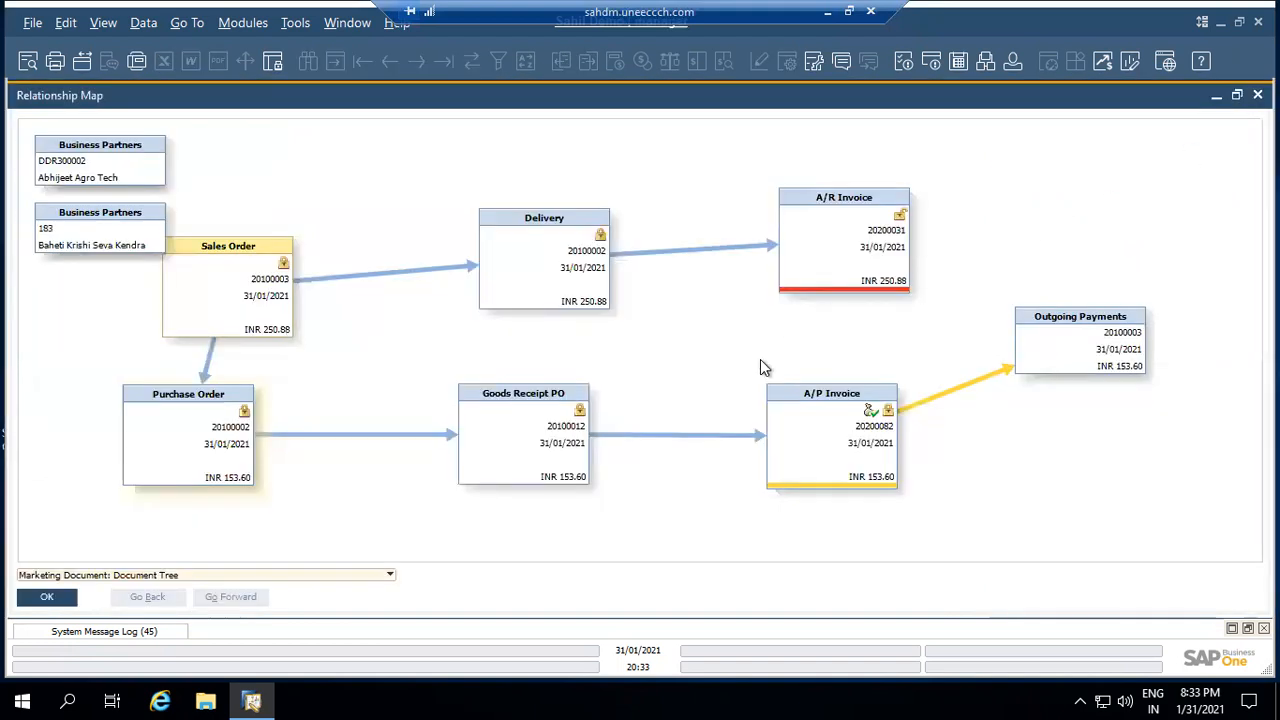
Open the Goods Receipt PO from the map, inspect the journal entry in its accounting data, and return to the map.
{"action": "double_click", "coordinate": [541, 466]}
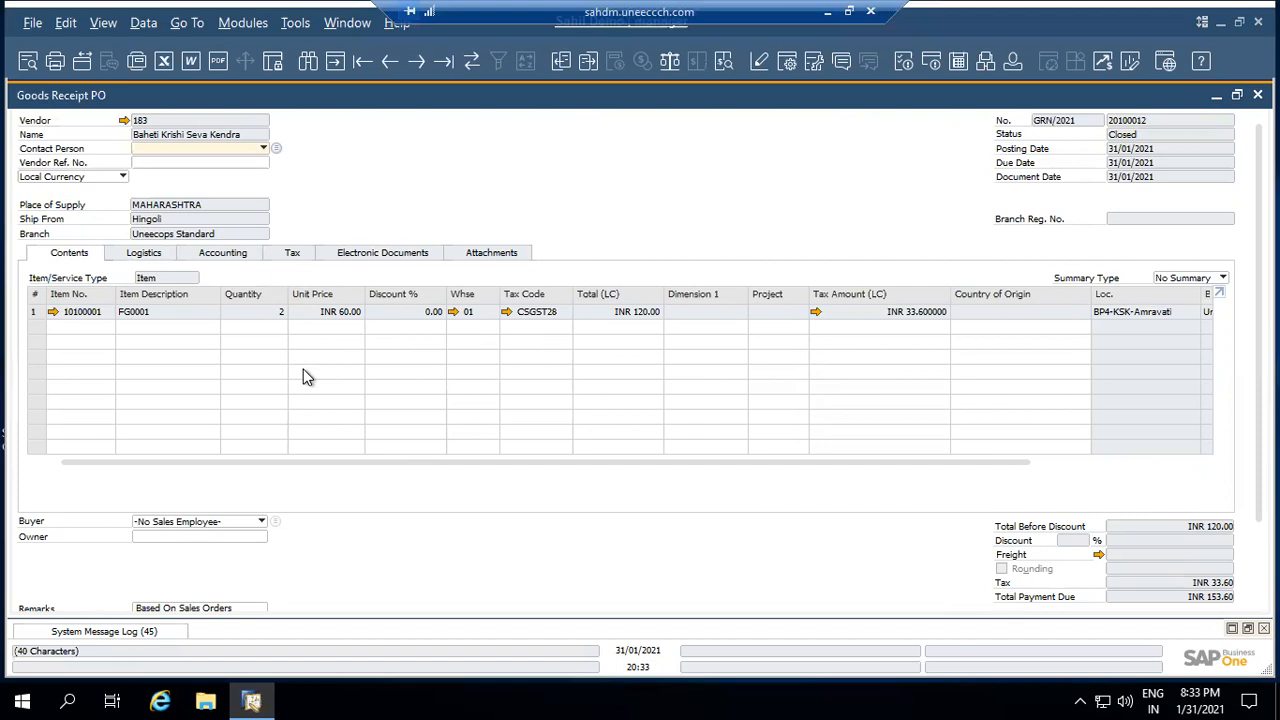
{"action": "left_click", "coordinate": [222, 255]}
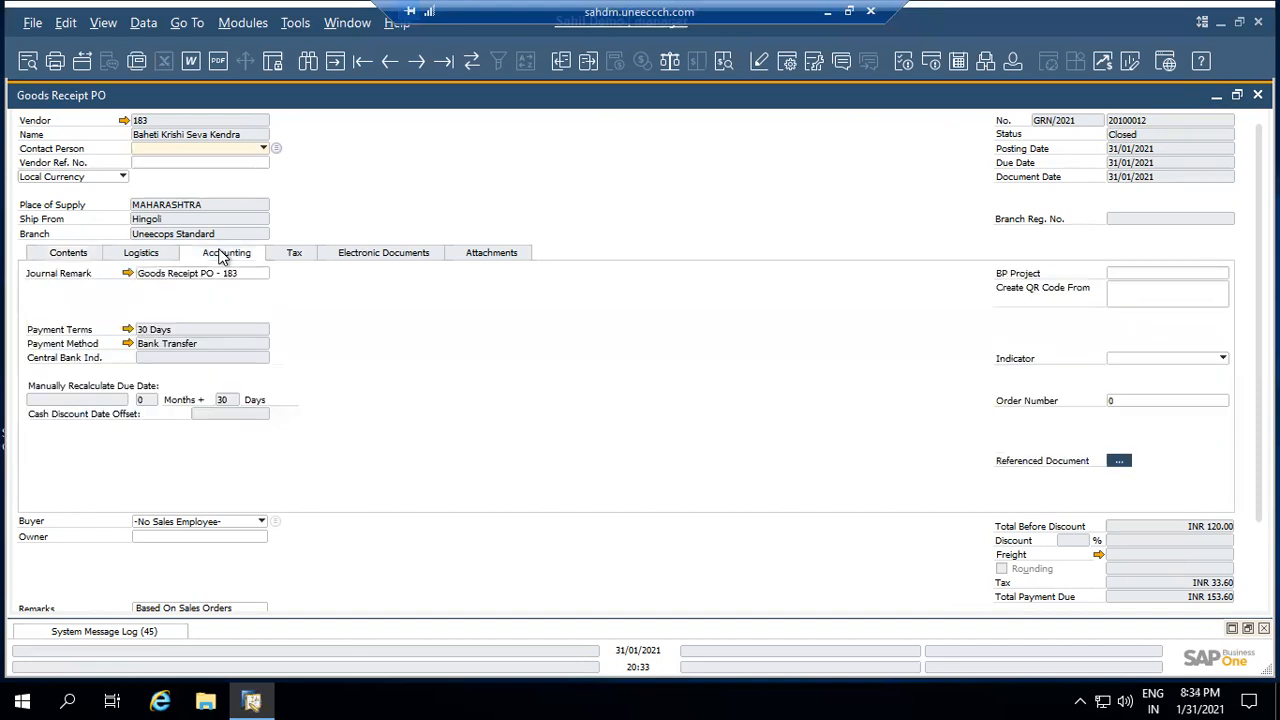
{"action": "left_click", "coordinate": [128, 275]}
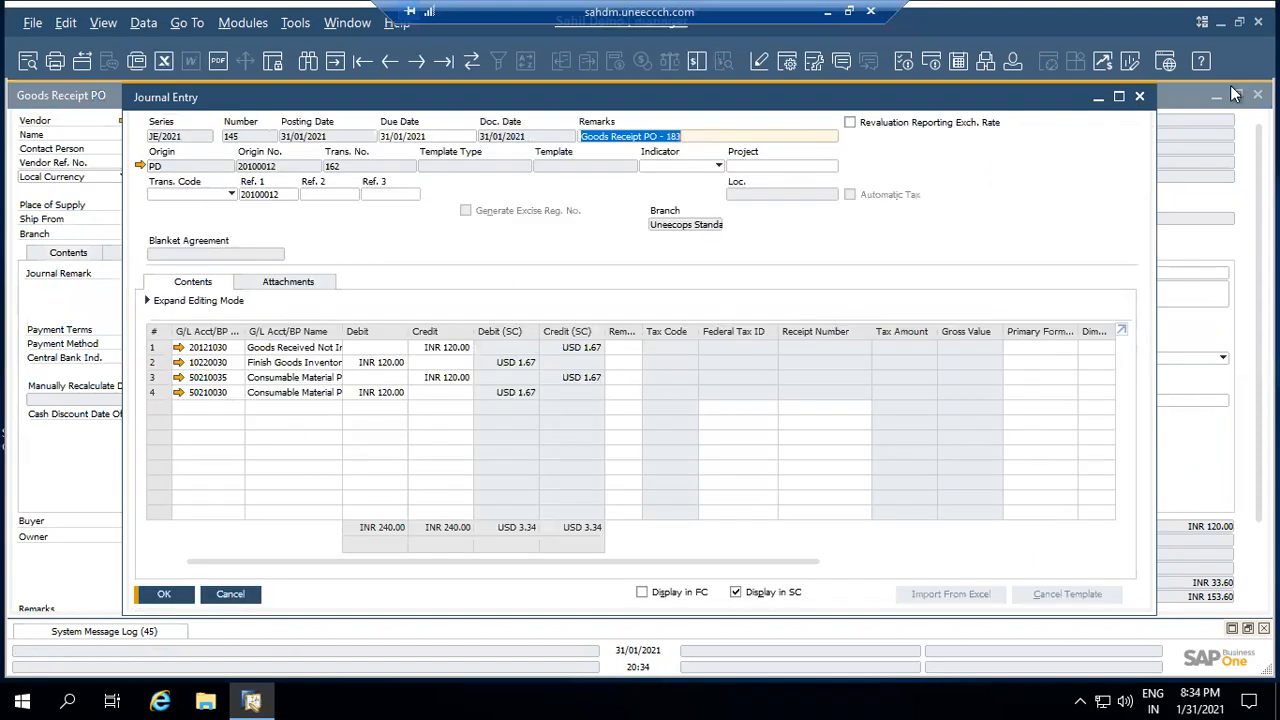
{"action": "left_click", "coordinate": [1142, 99]}
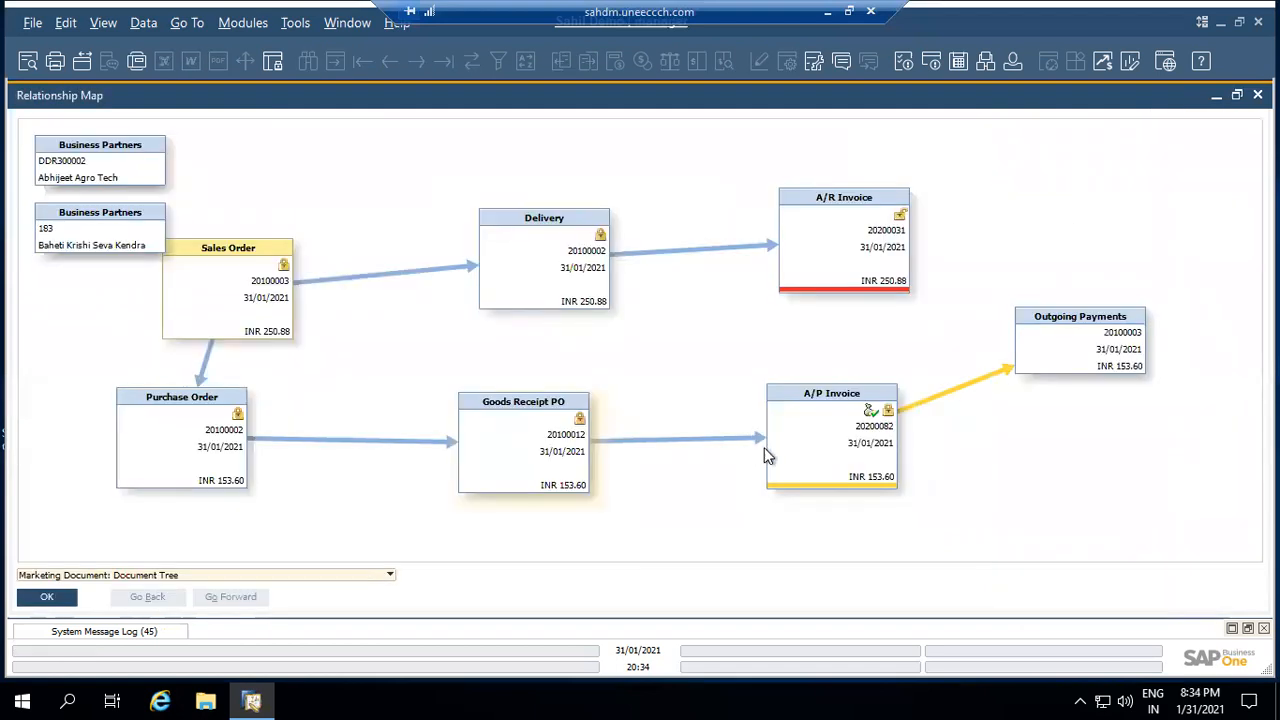
Open the A/P Invoice from the map, review its contents, totals and accounting details, and return to the map.
{"action": "double_click", "coordinate": [825, 445]}
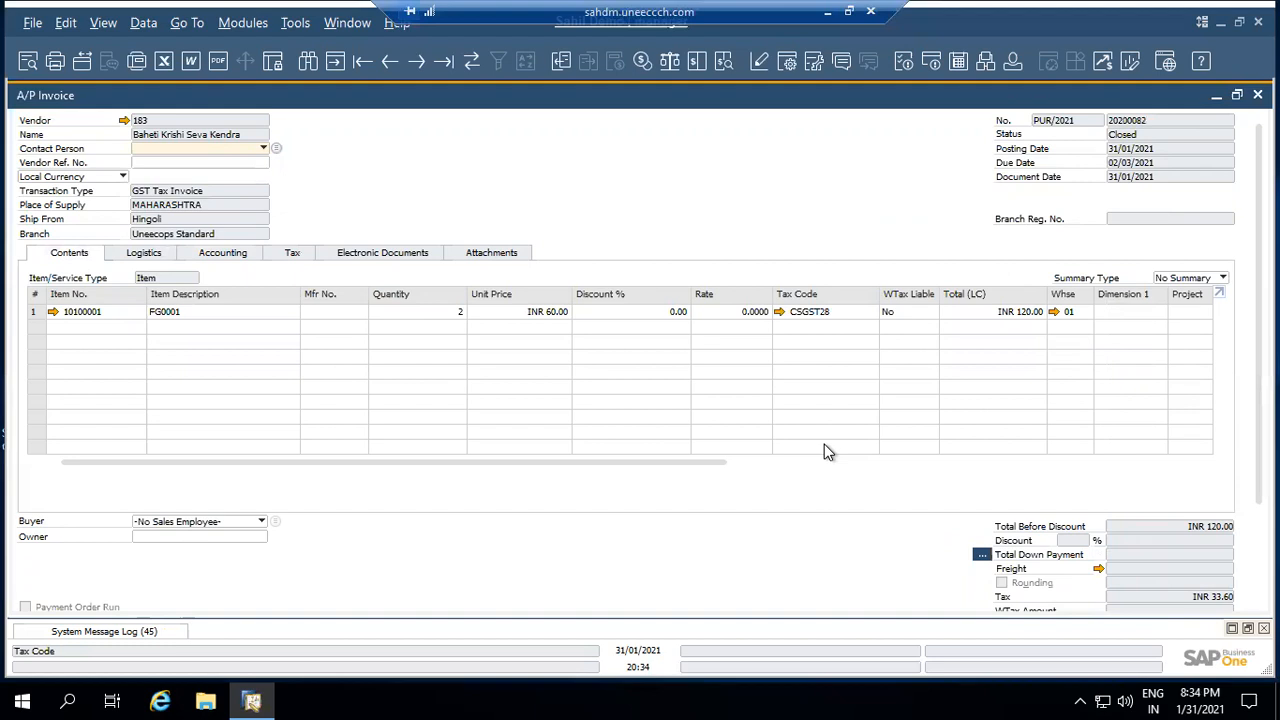
{"action": "scroll", "coordinate": [1243, 462], "scroll_direction": "down", "scroll_amount": 3}
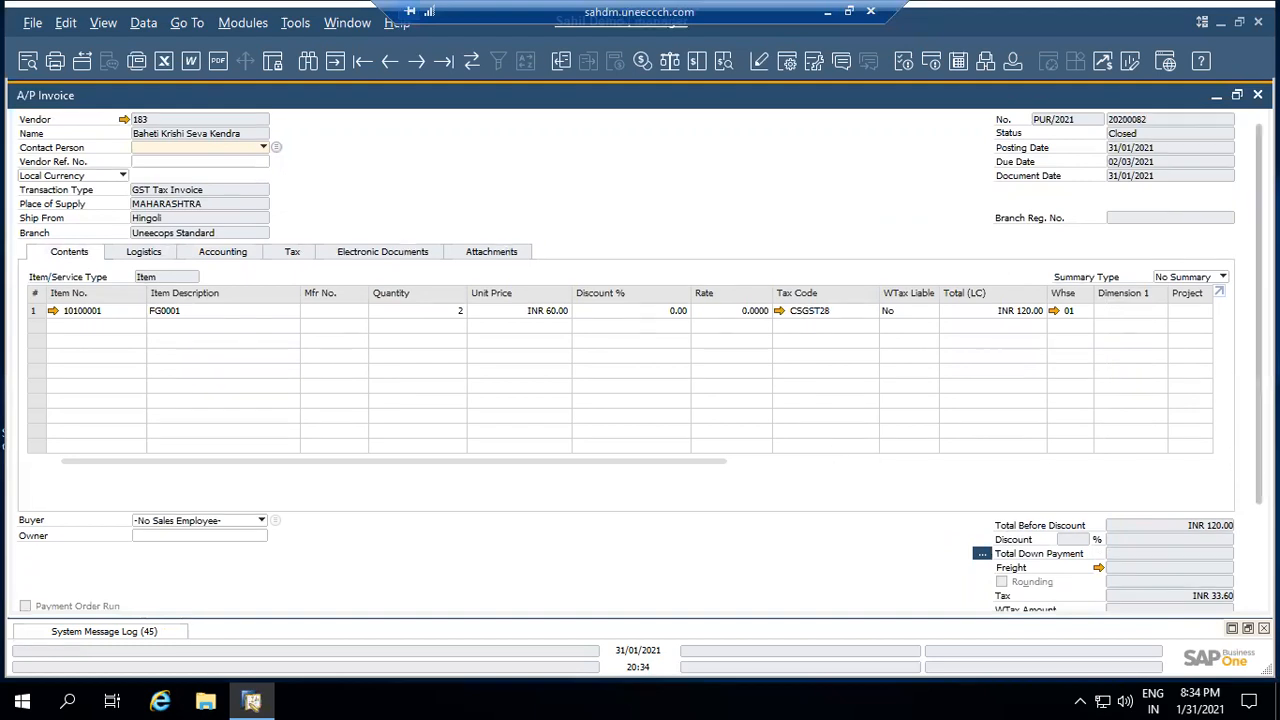
{"action": "scroll", "coordinate": [1206, 593], "scroll_direction": "down", "scroll_amount": 1}
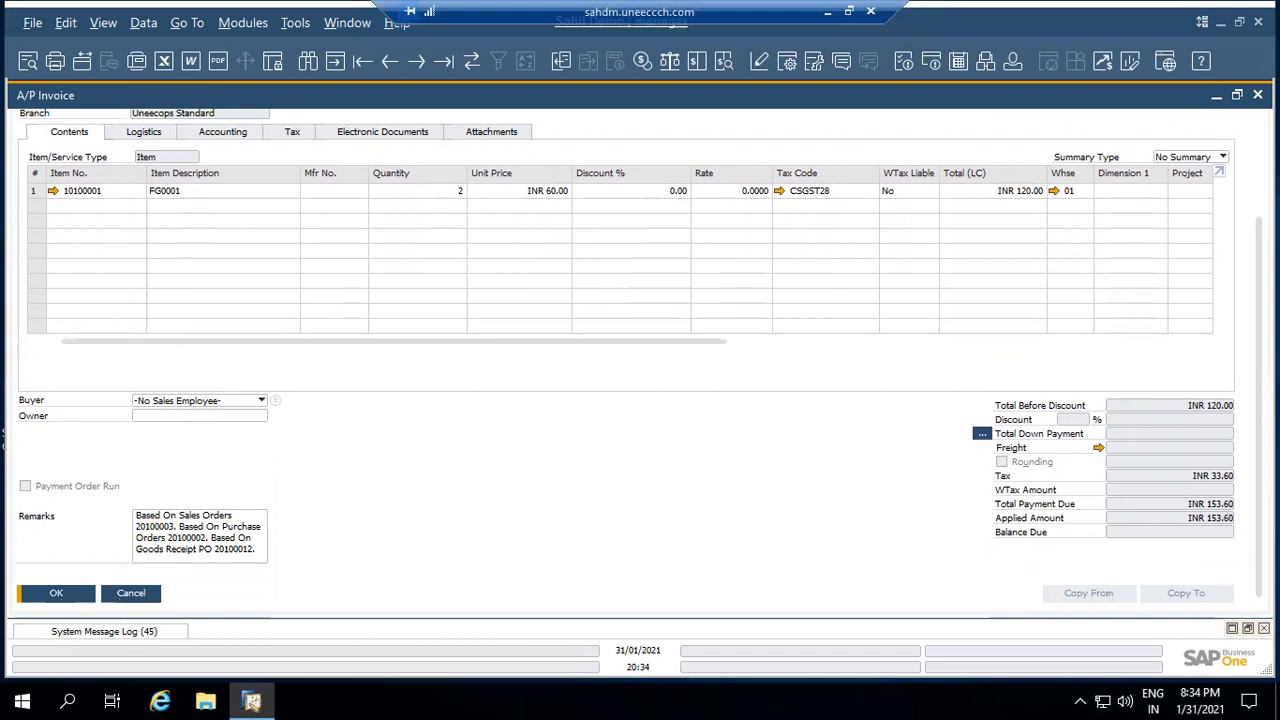
{"action": "scroll", "coordinate": [640, 360], "scroll_direction": "up", "scroll_amount": 3}
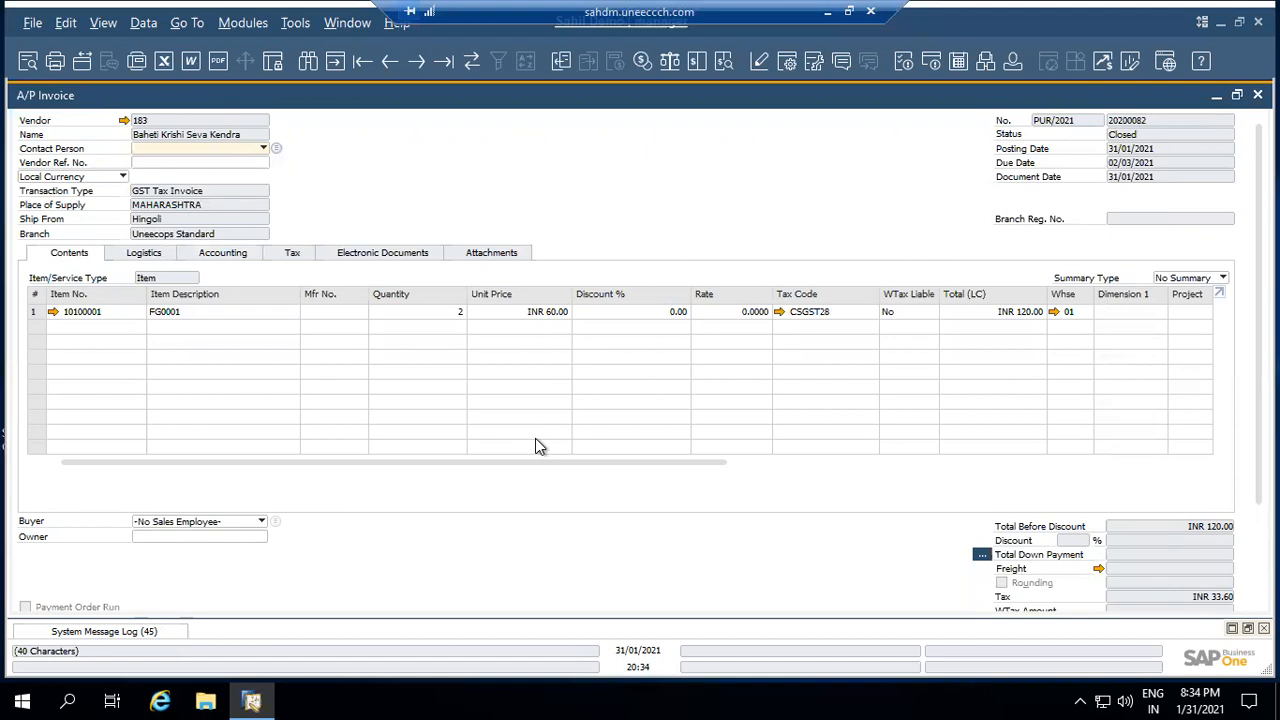
{"action": "left_click", "coordinate": [231, 257]}
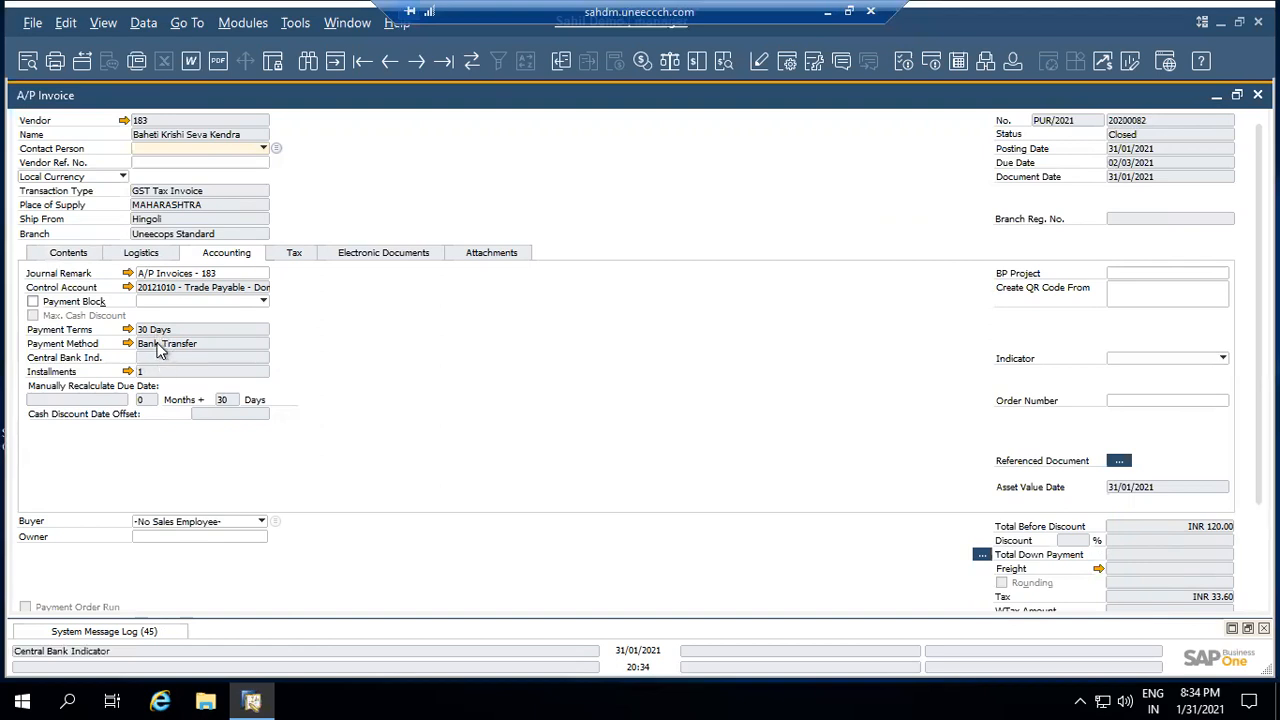
{"action": "left_click", "coordinate": [97, 259]}
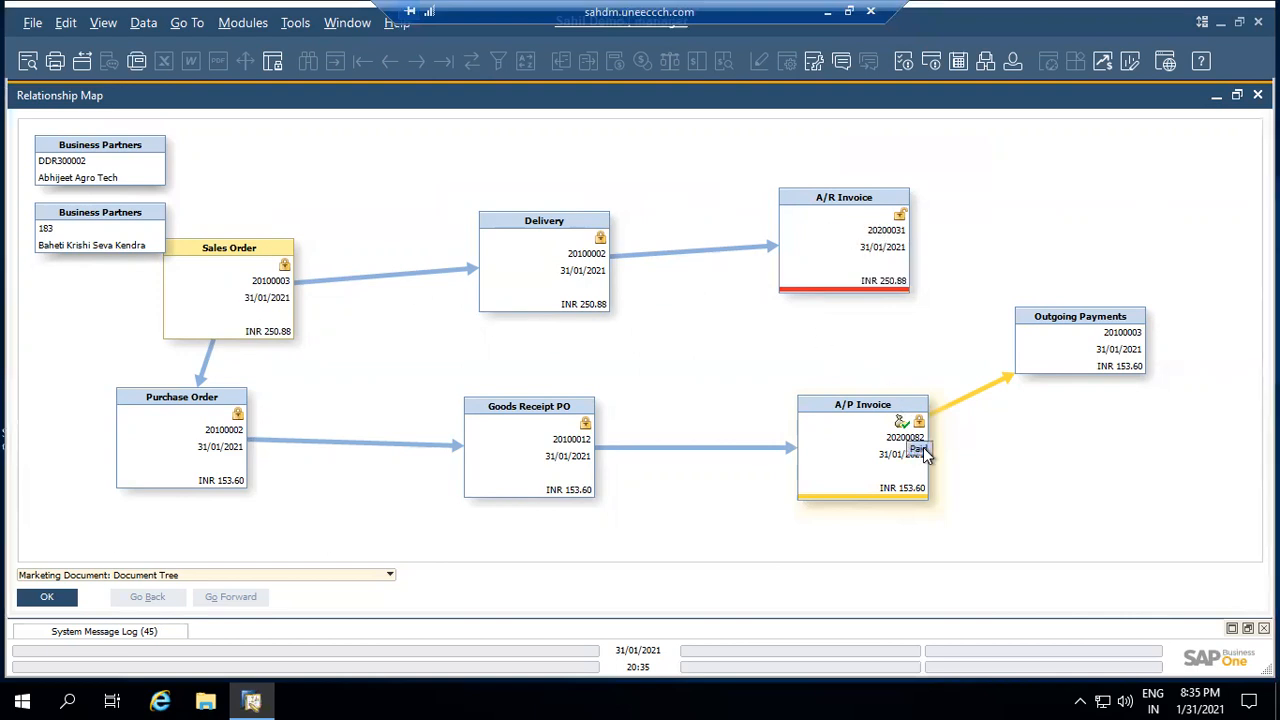
Open the Outgoing Payments document from the map, maximize it, inspect its Payment Means, and return to the map.
{"action": "double_click", "coordinate": [1088, 350]}
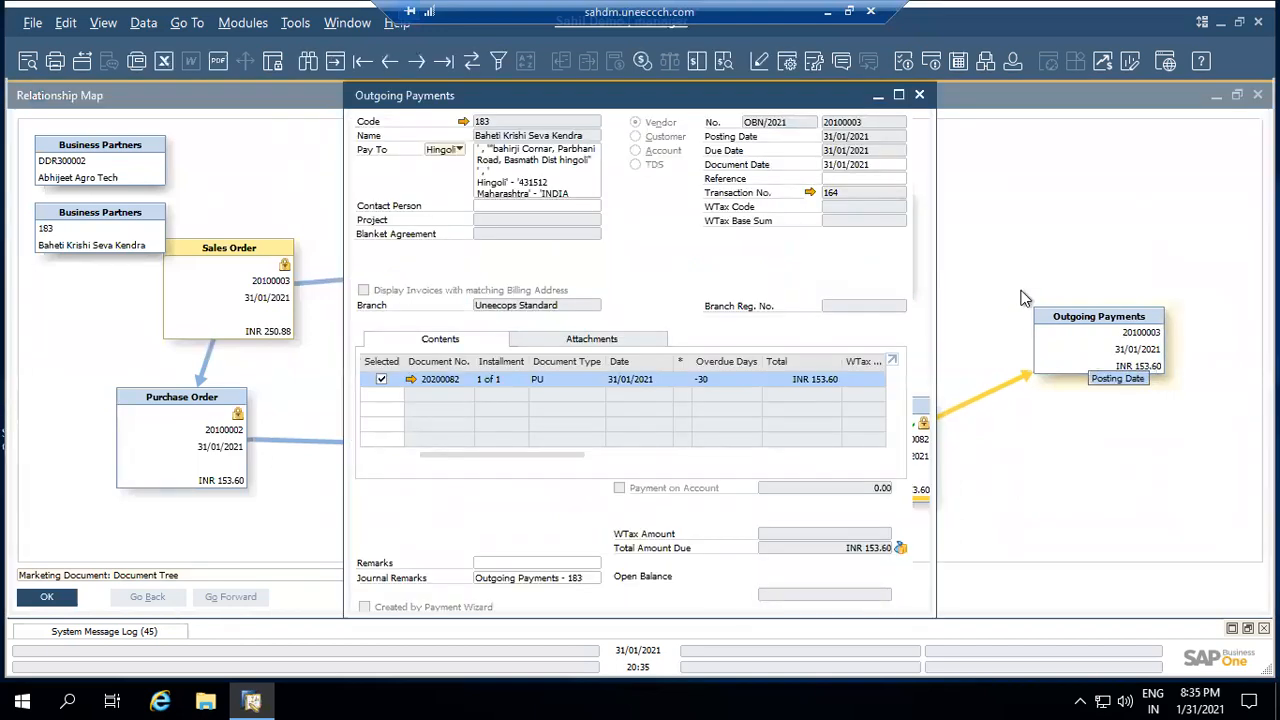
{"action": "left_click", "coordinate": [898, 95]}
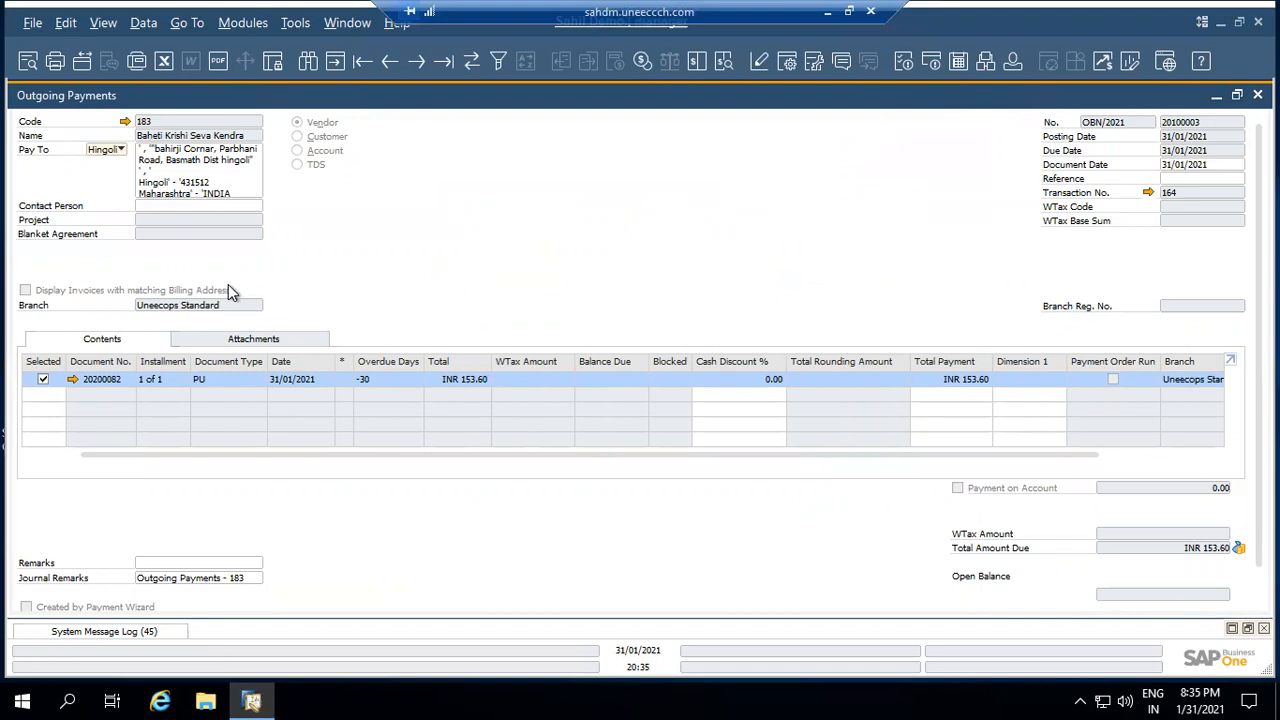
{"action": "right_click", "coordinate": [712, 234]}
{"action": "left_click", "coordinate": [756, 284]}
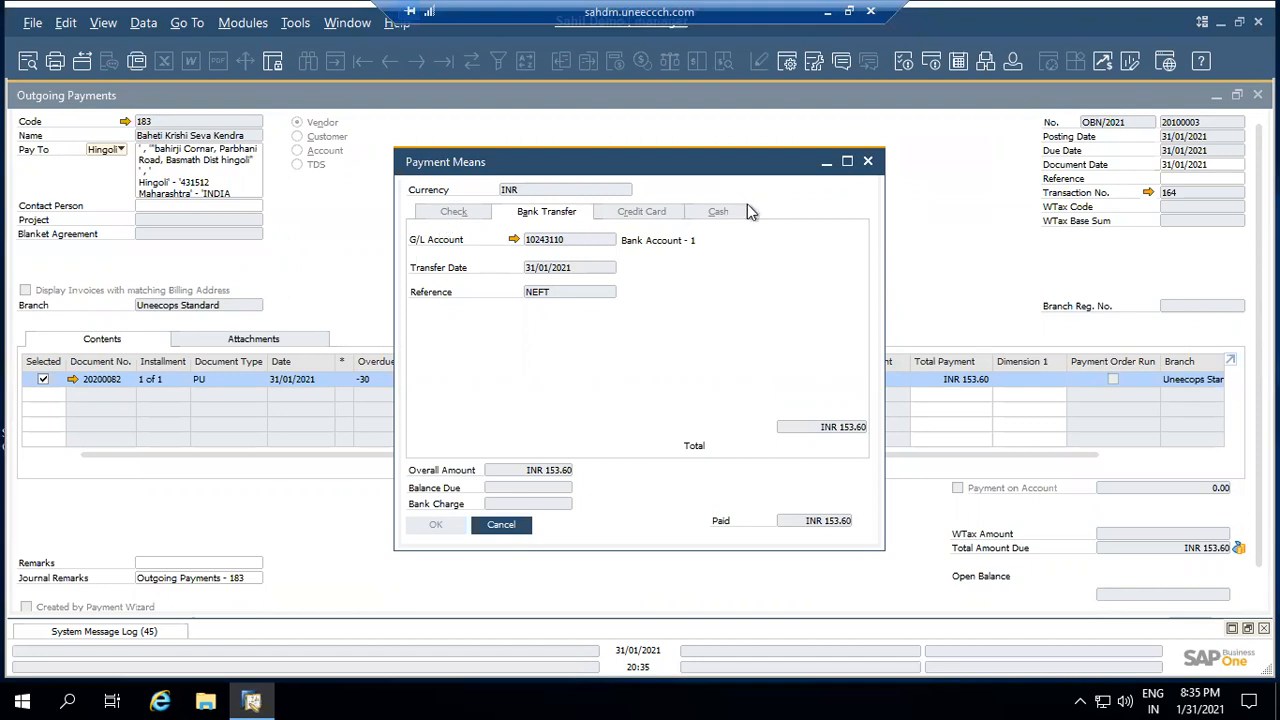
{"action": "left_click", "coordinate": [868, 166]}
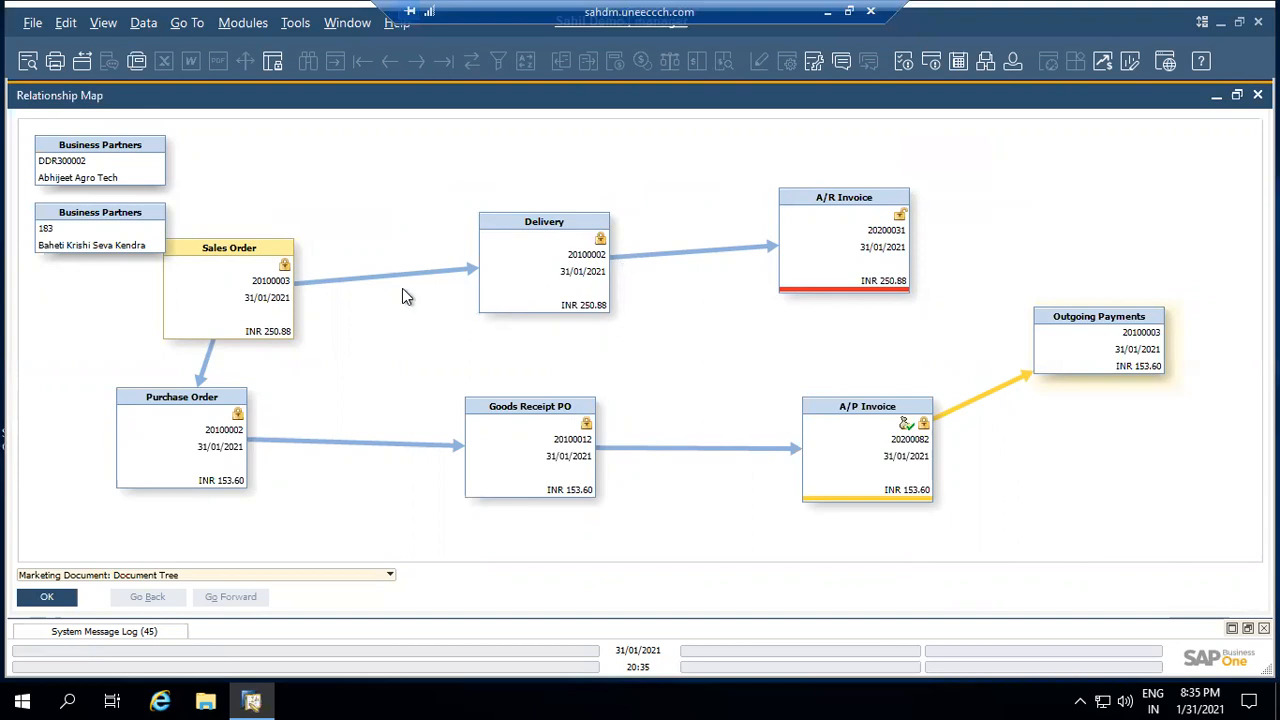
Open the Sales Order document from the Relationship Map.
{"action": "left_click", "coordinate": [259, 307]}
{"action": "double_click", "coordinate": [259, 312]}
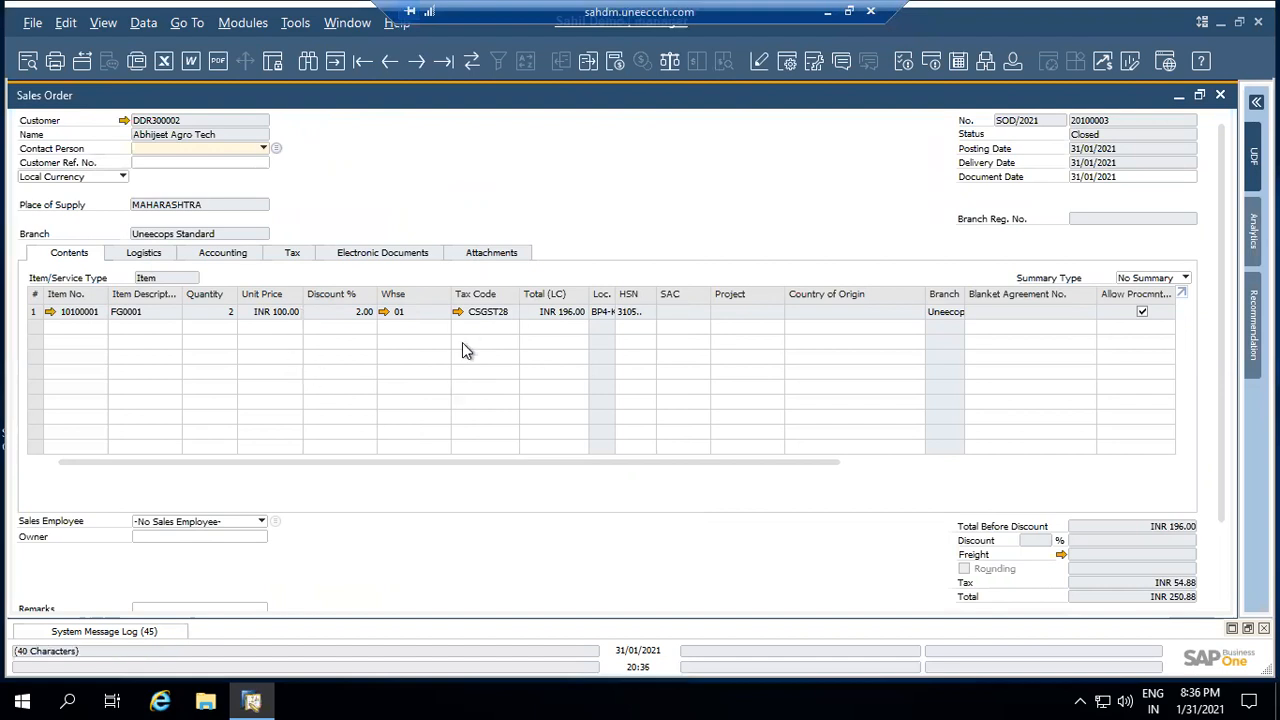
Review the Sales Order from its header and item line down to its totals and remarks.
{"action": "right_click", "coordinate": [621, 193]}
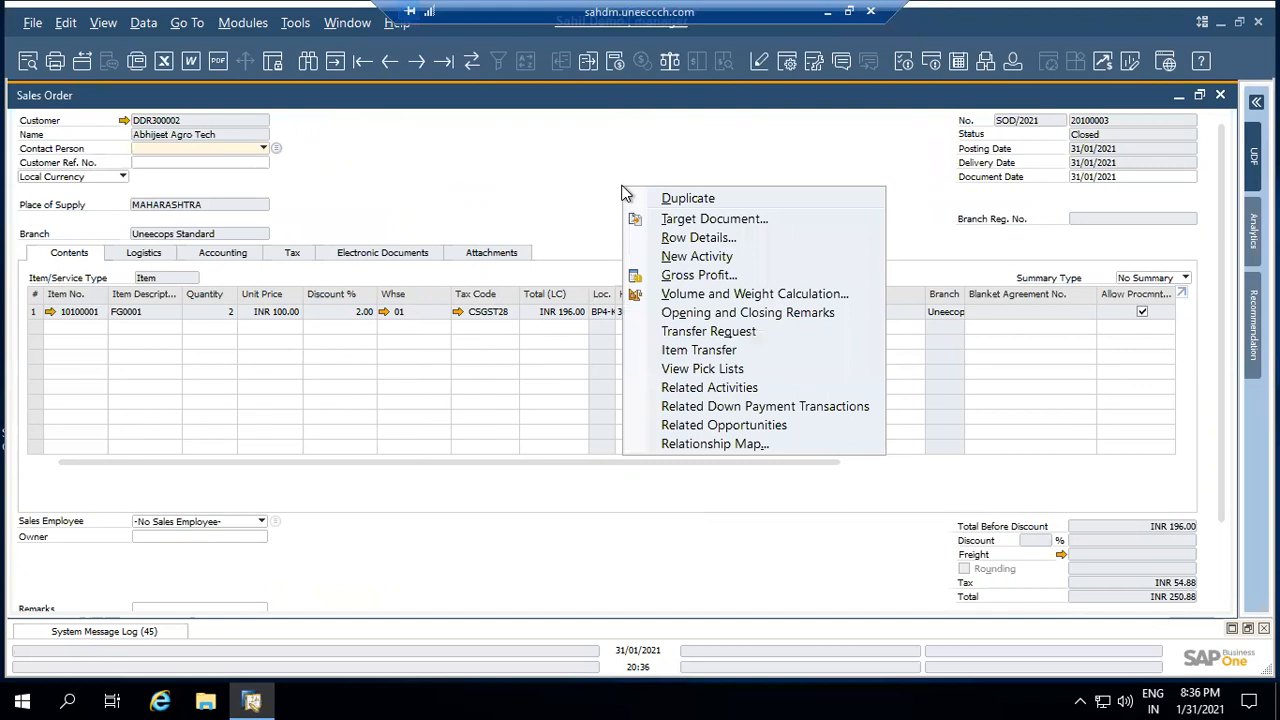
{"action": "left_click", "coordinate": [1222, 308]}
{"action": "scroll", "coordinate": [1205, 460], "scroll_direction": "down", "scroll_amount": 1}
{"action": "scroll", "coordinate": [1205, 460], "scroll_direction": "down", "scroll_amount": 1}
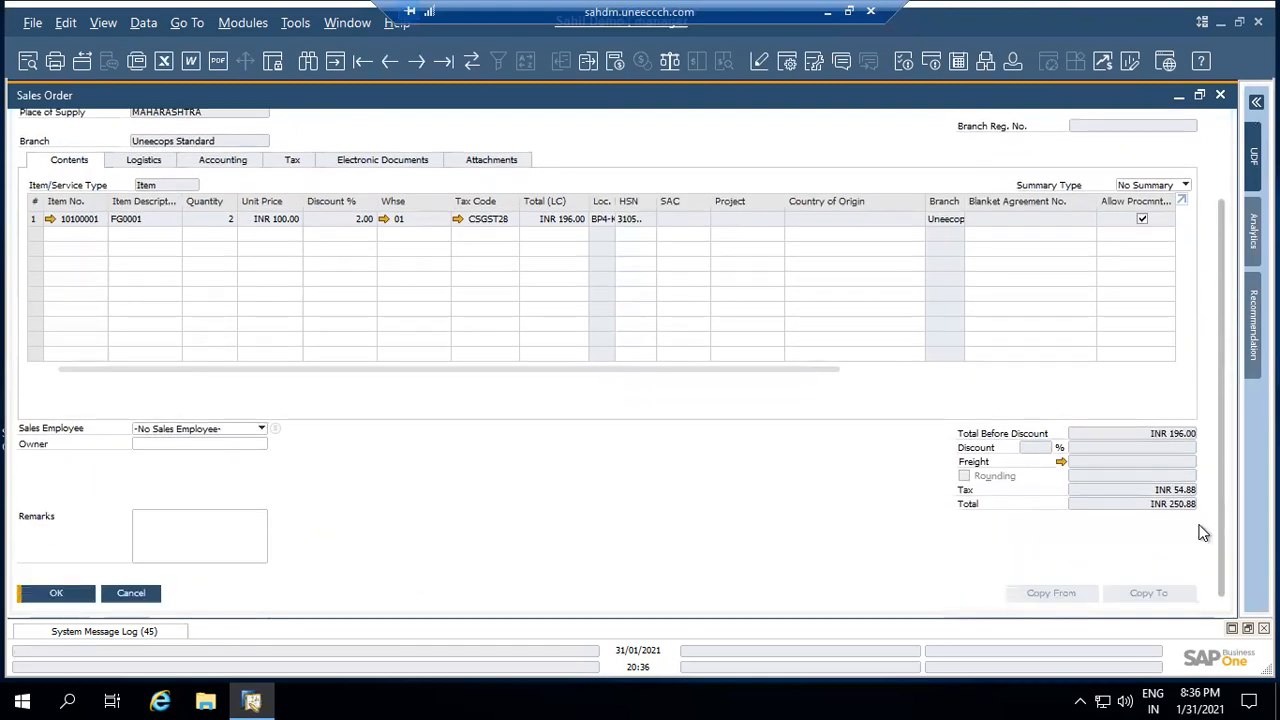
Bring up the Relationship Map from the Sales Order, view the Delivery document, and return to the map.
{"action": "right_click", "coordinate": [521, 546]}
{"action": "left_click", "coordinate": [557, 534]}
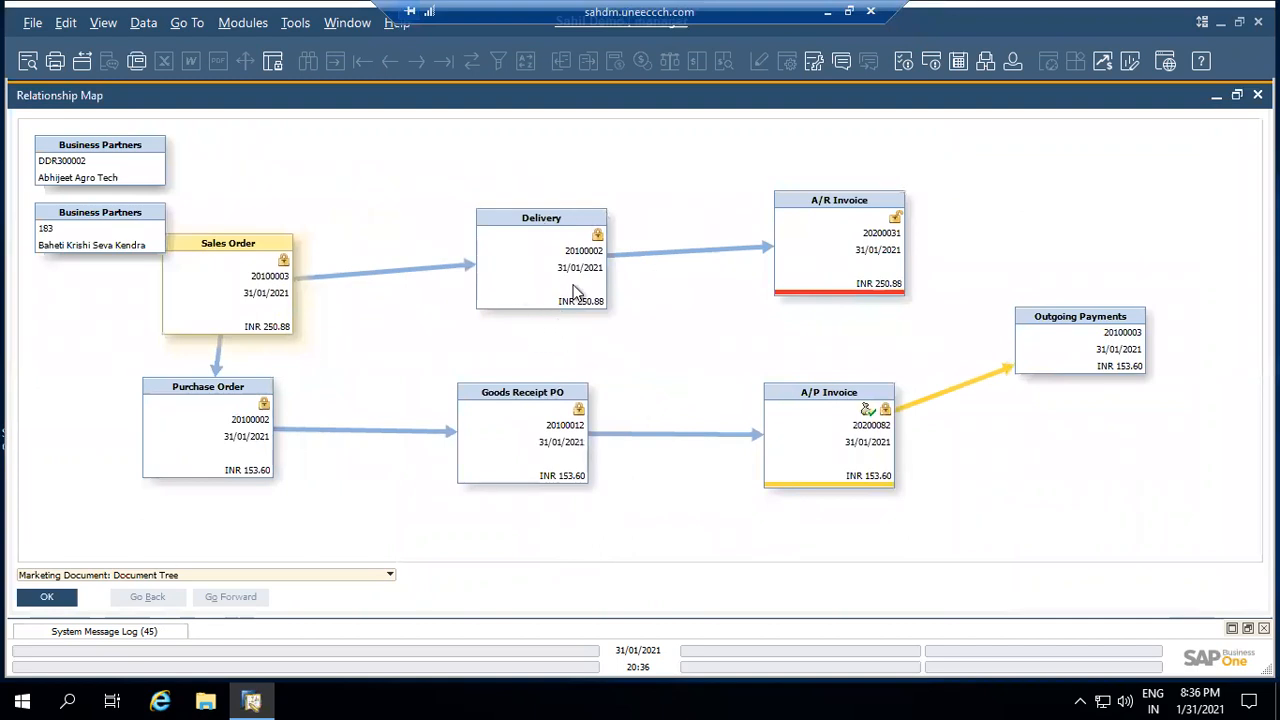
{"action": "double_click", "coordinate": [575, 287]}
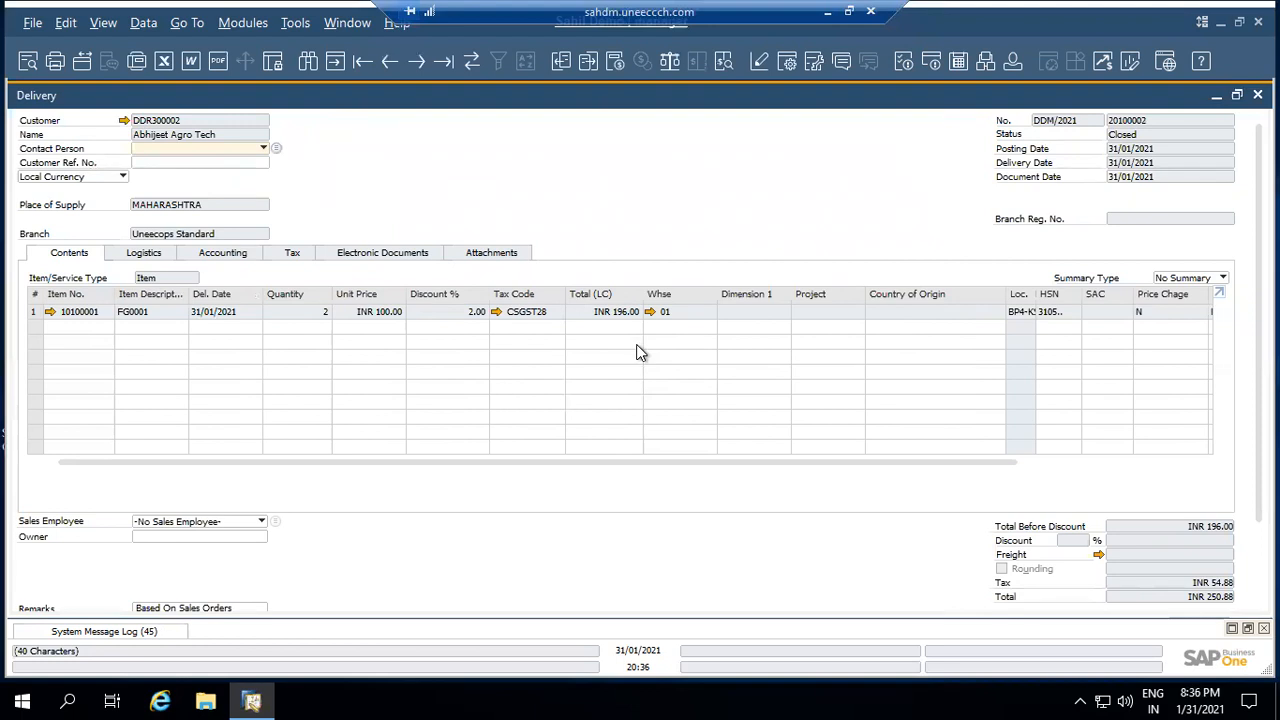
{"action": "key", "text": "Escape"}
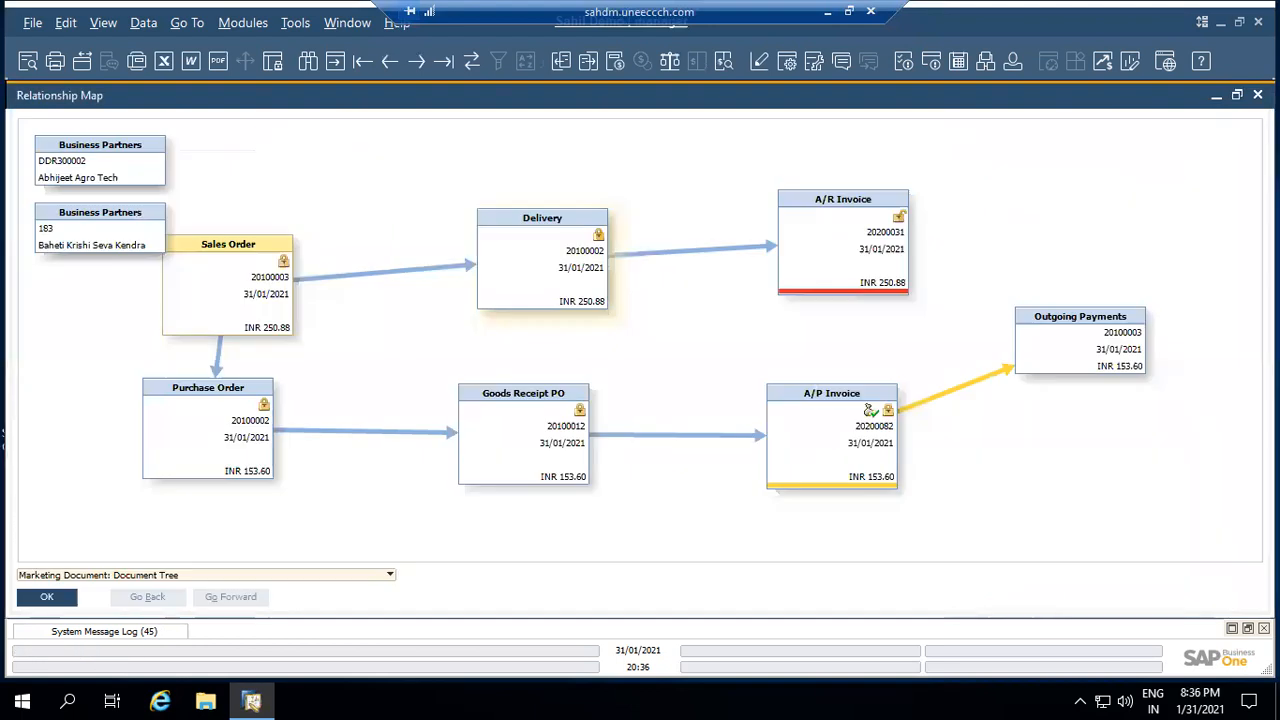
Open the A/R Invoice from the map, inspect its contents and accounting data, and return to the dashboard.
{"action": "double_click", "coordinate": [866, 229]}
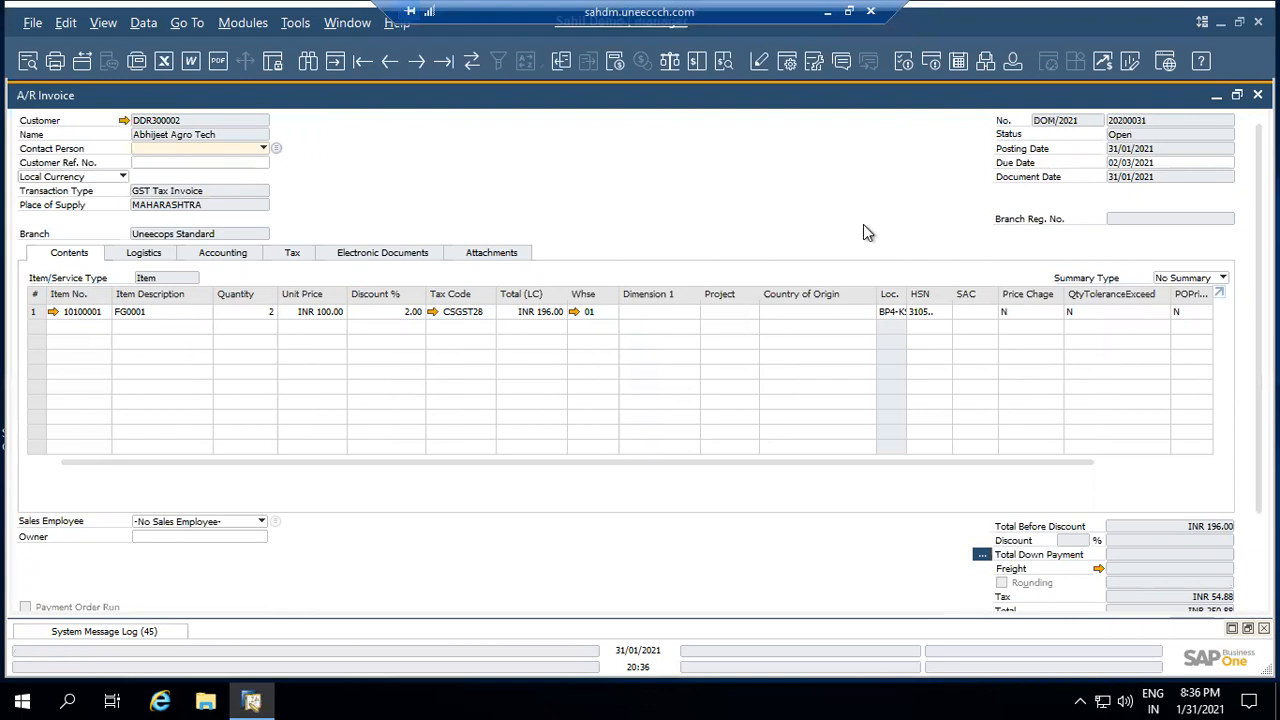
{"action": "left_click", "coordinate": [209, 258]}
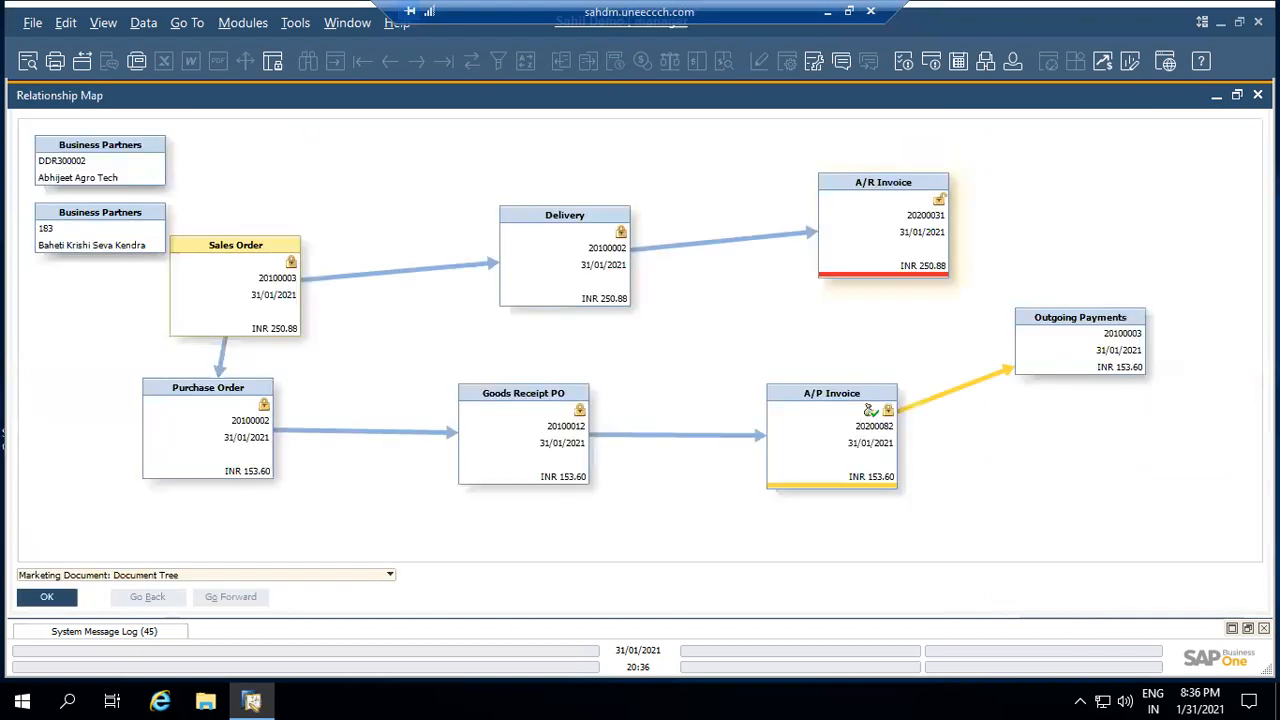
{"action": "double_click", "coordinate": [938, 232]}
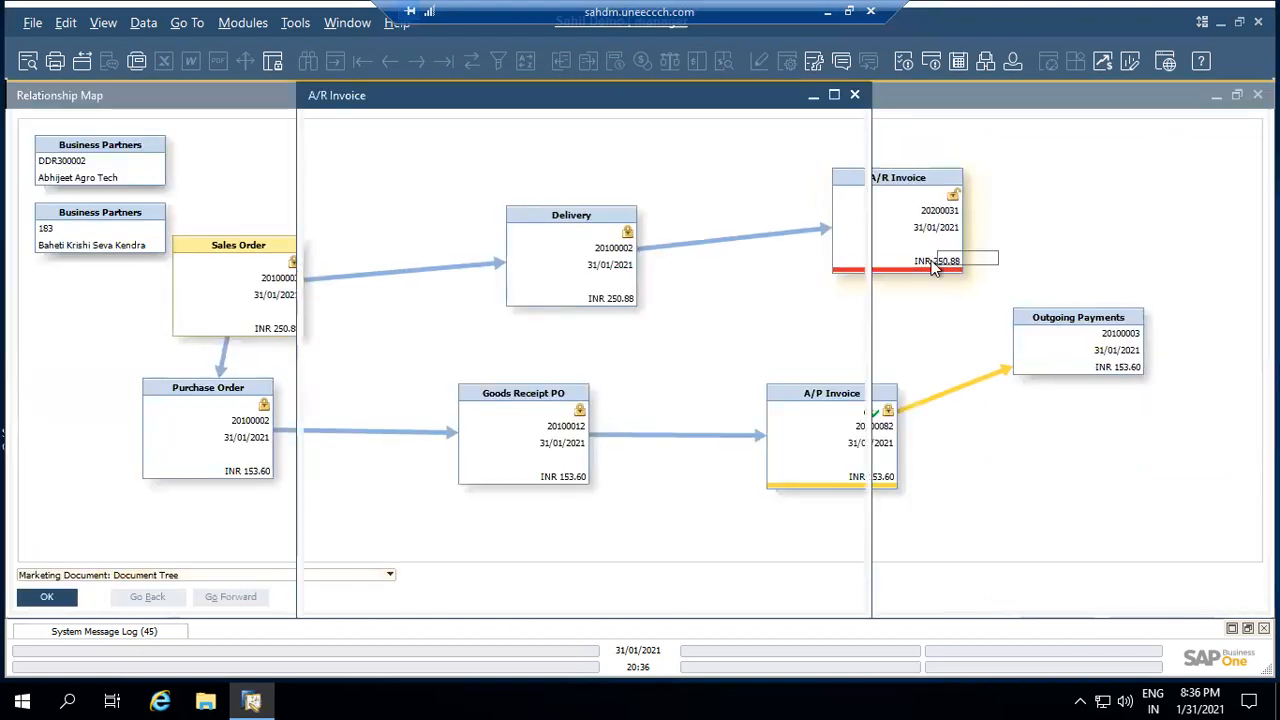
{"action": "right_click", "coordinate": [176, 137]}
{"action": "left_click", "coordinate": [184, 141]}
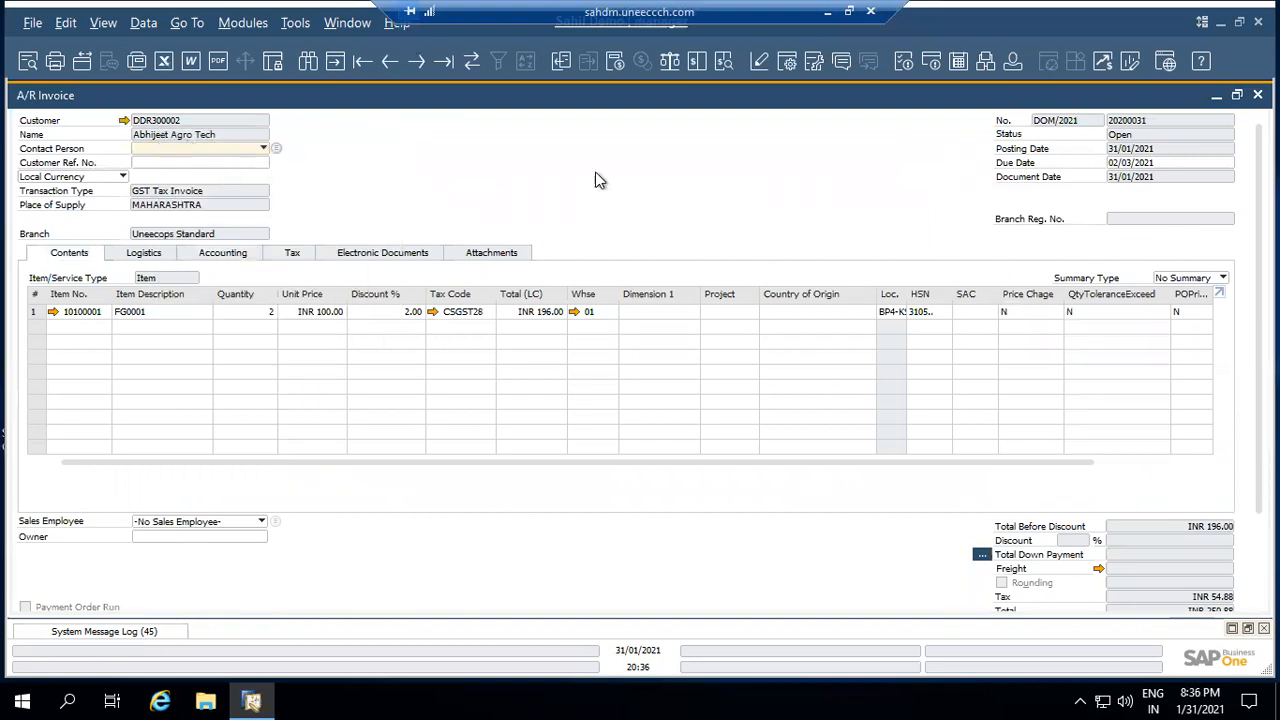
{"action": "left_click", "coordinate": [1216, 95]}
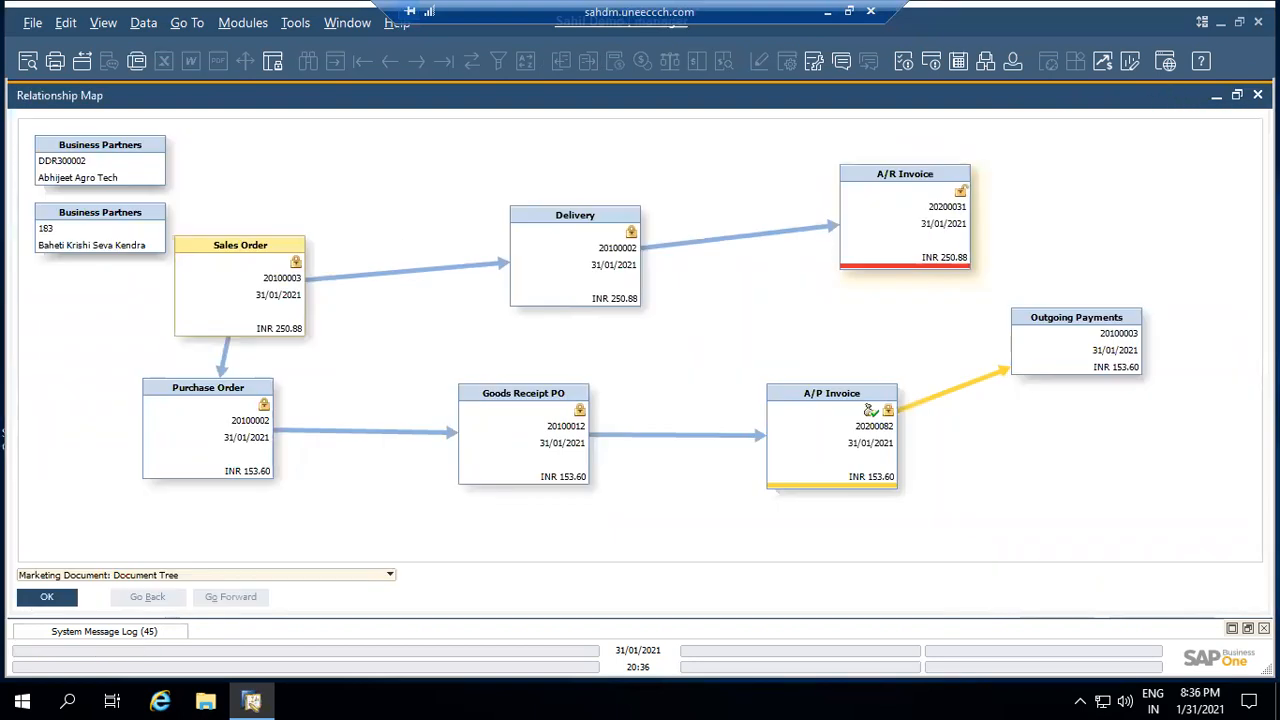
{"action": "left_click", "coordinate": [1218, 95]}
{"action": "left_click", "coordinate": [1218, 95]}
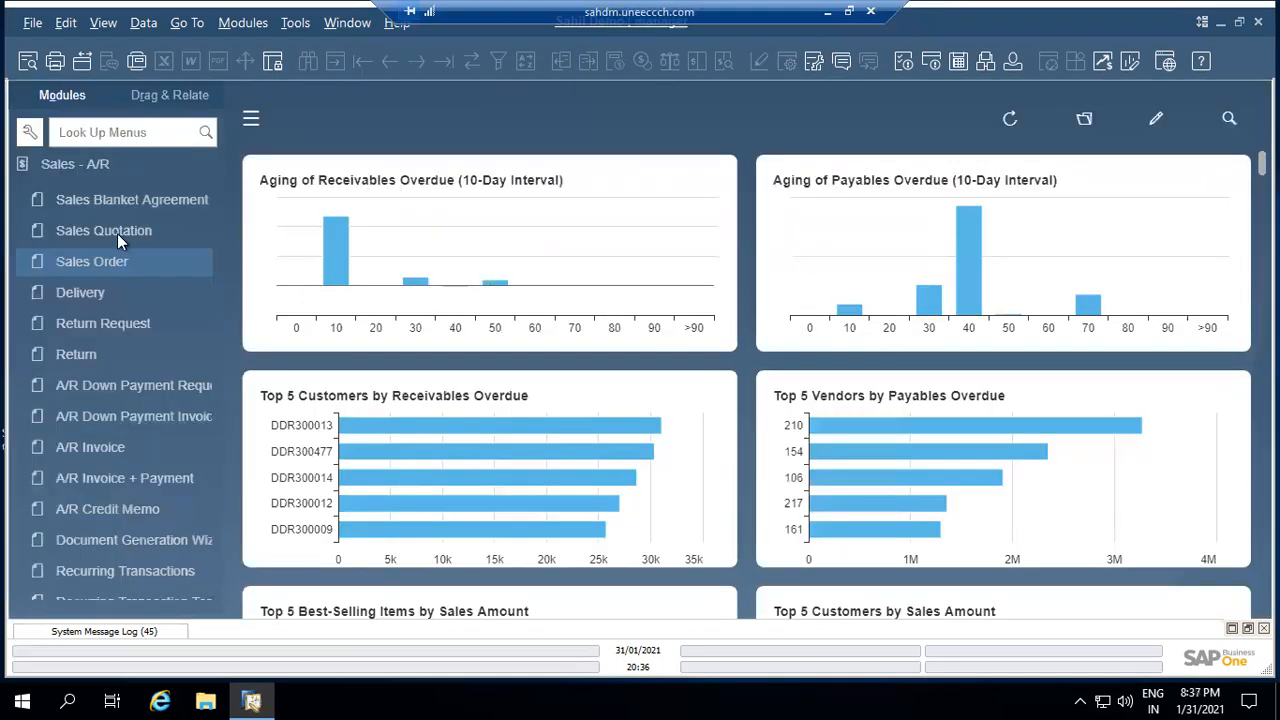
Open a new Incoming Payments document under Banking and enter the customer code of Abhijeet Agro Tech.
{"action": "left_click", "coordinate": [109, 168]}
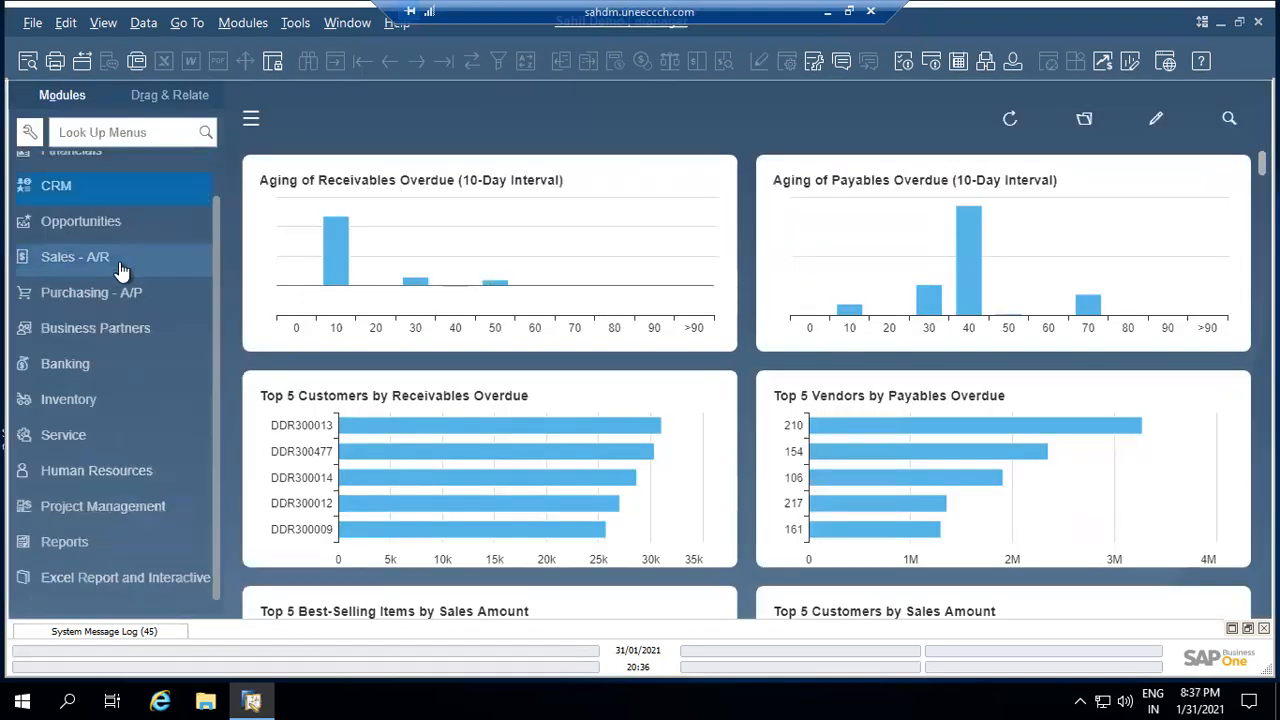
{"action": "left_click", "coordinate": [110, 366]}
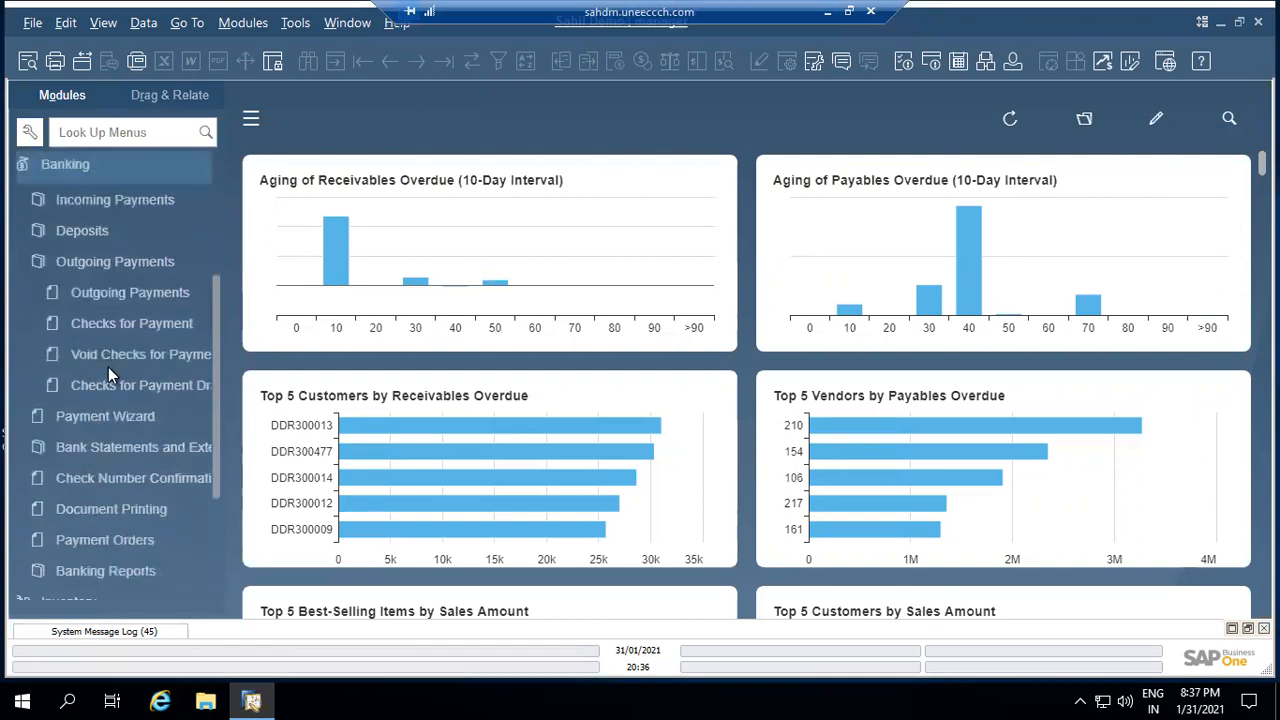
{"action": "left_click", "coordinate": [110, 202]}
{"action": "left_click", "coordinate": [114, 230]}
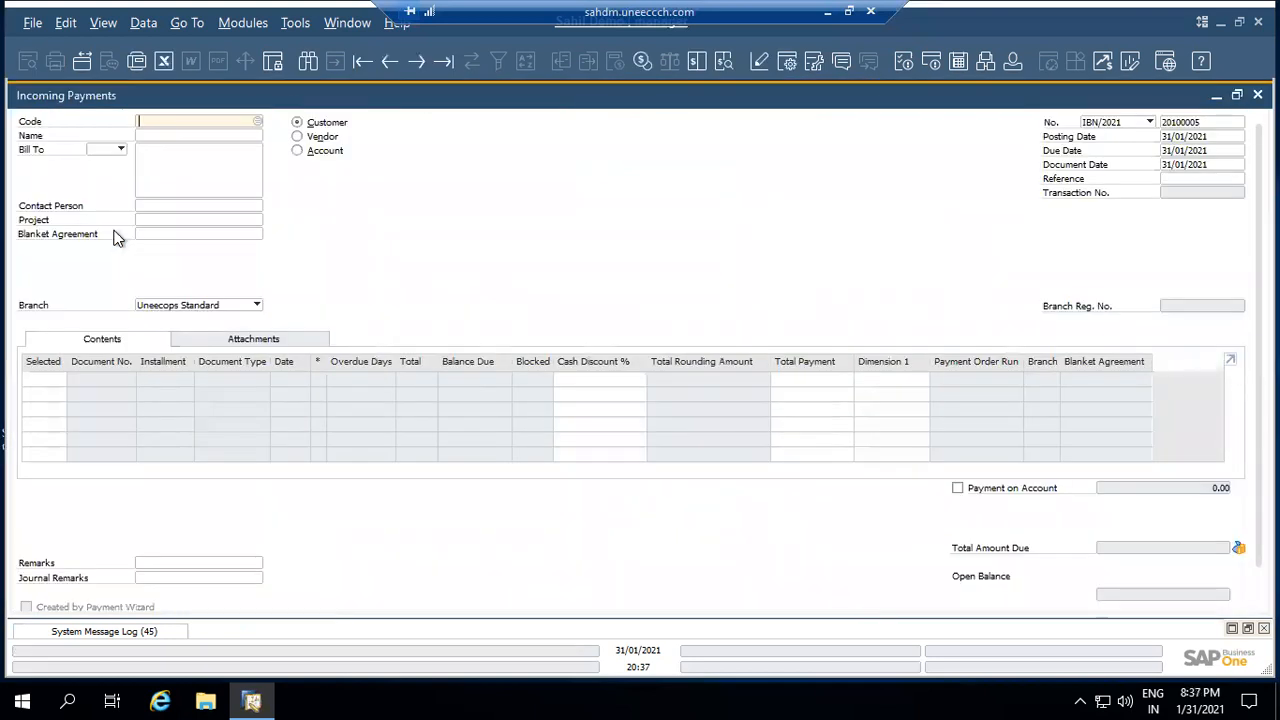
{"action": "type", "text": "DDR300002"}
{"action": "key", "text": "Tab"}
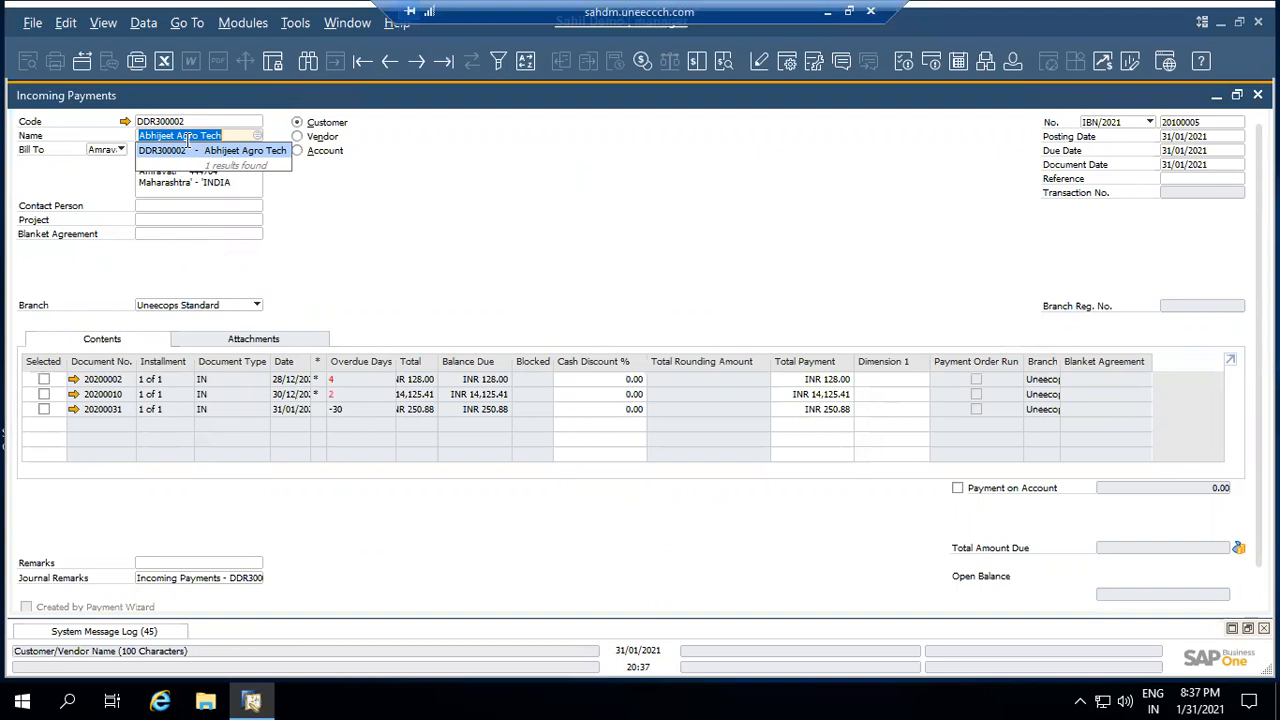
Clear the customer name on the payment, bring up the List of Business Partners, and return to the customer code.
{"action": "key", "text": "BackSpace"}
{"action": "key", "text": "Tab"}
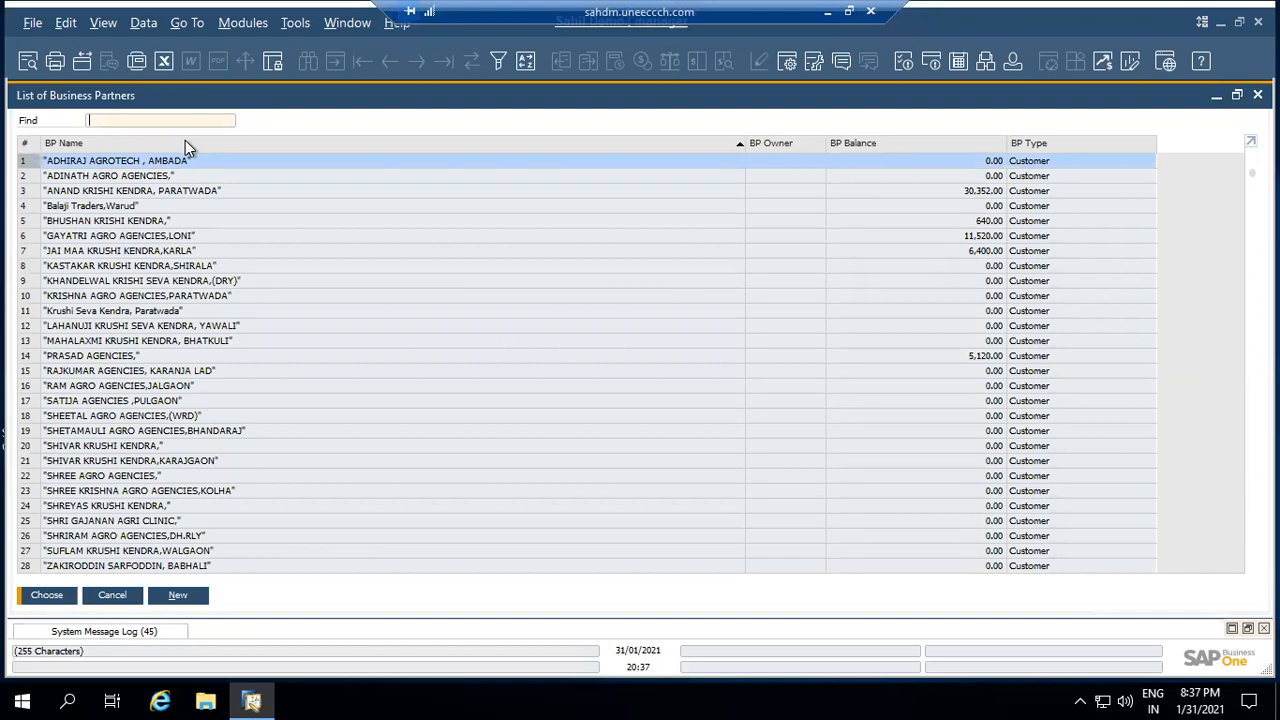
{"action": "key", "text": "Return"}
{"action": "left_click", "coordinate": [194, 120]}
{"action": "key", "text": "Tab"}
{"action": "left_click", "coordinate": [195, 121]}
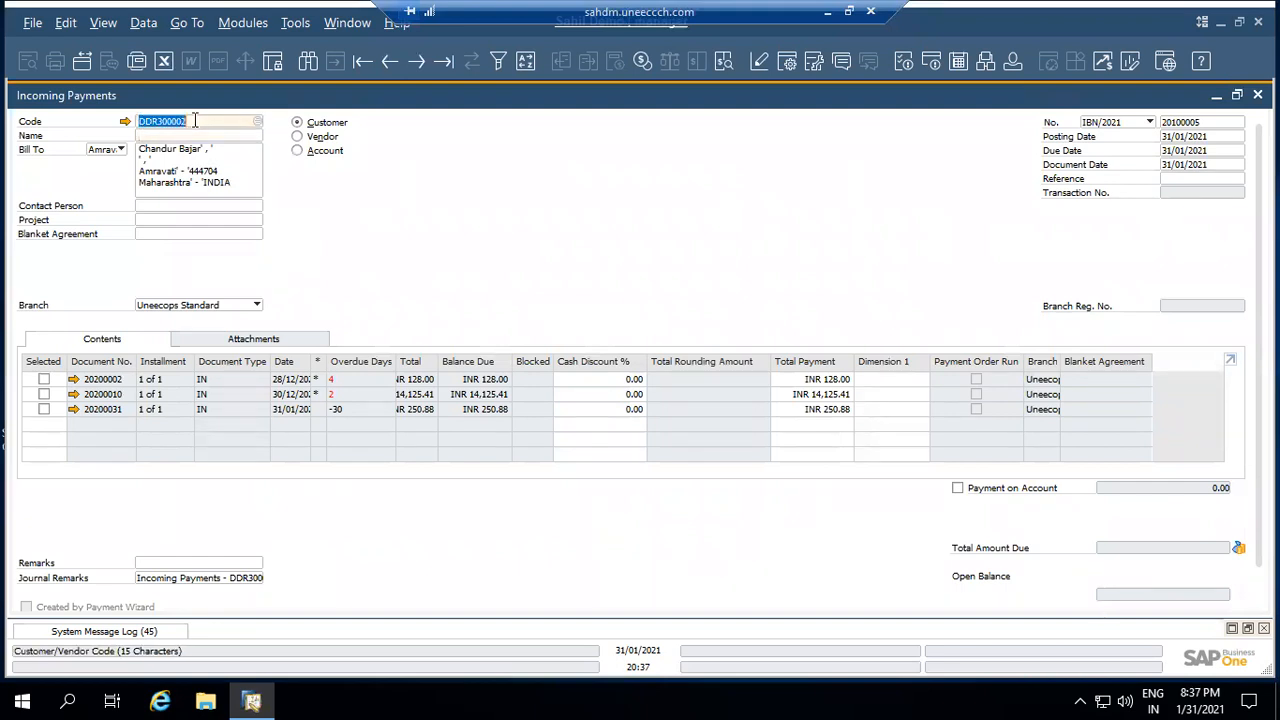
{"action": "key", "text": "BackSpace"}
{"action": "key", "text": "Tab"}
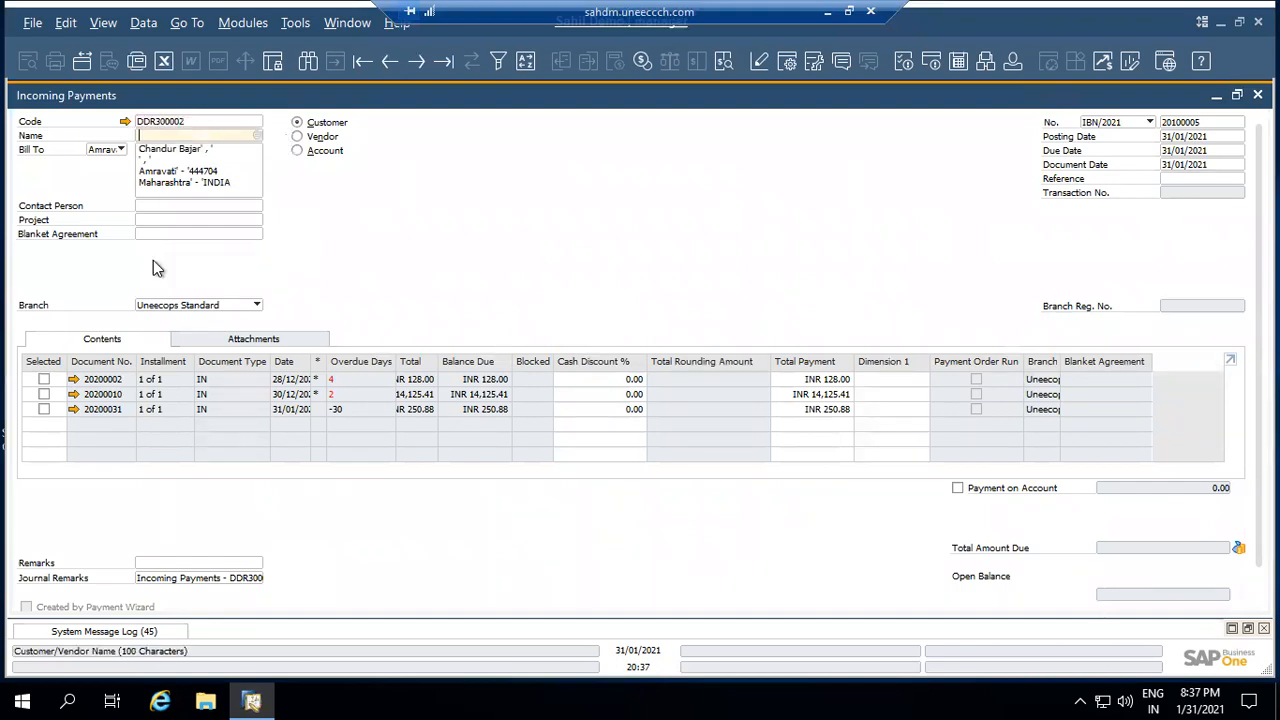
Select the INR 250.88 invoice for payment and open the Payment Means.
{"action": "left_click", "coordinate": [45, 410]}
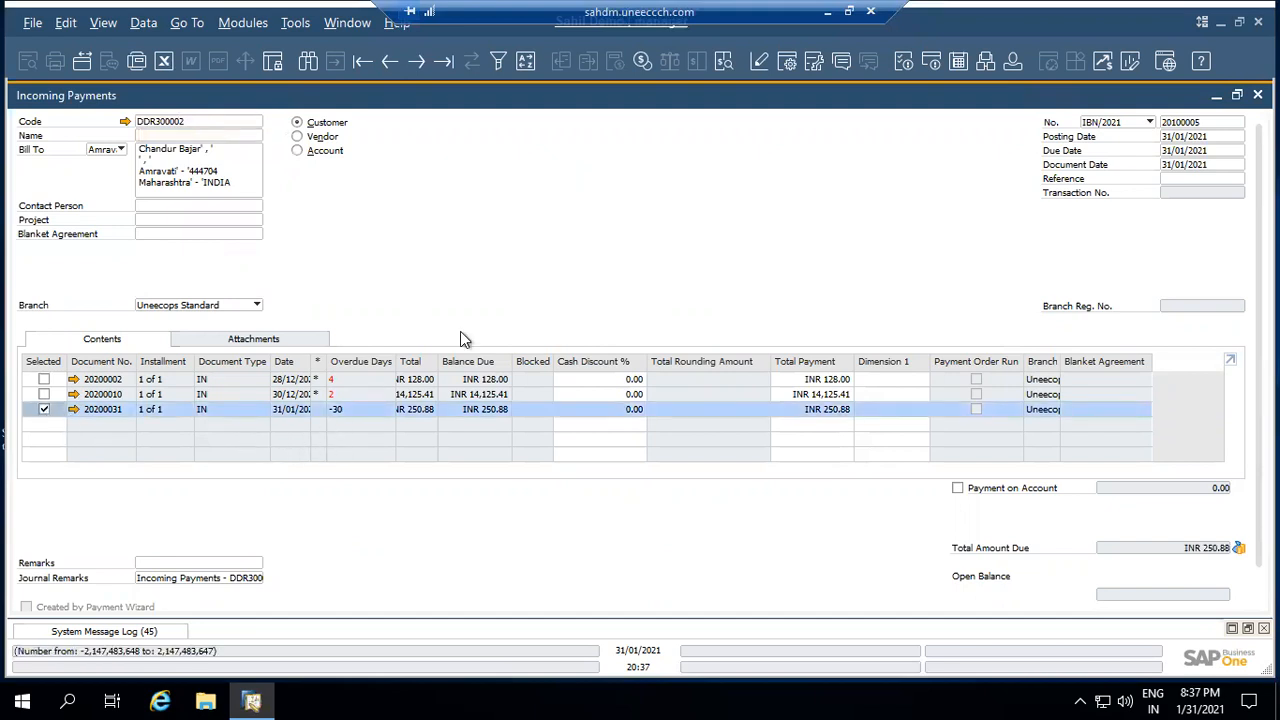
{"action": "right_click", "coordinate": [490, 296]}
{"action": "left_click", "coordinate": [555, 350]}
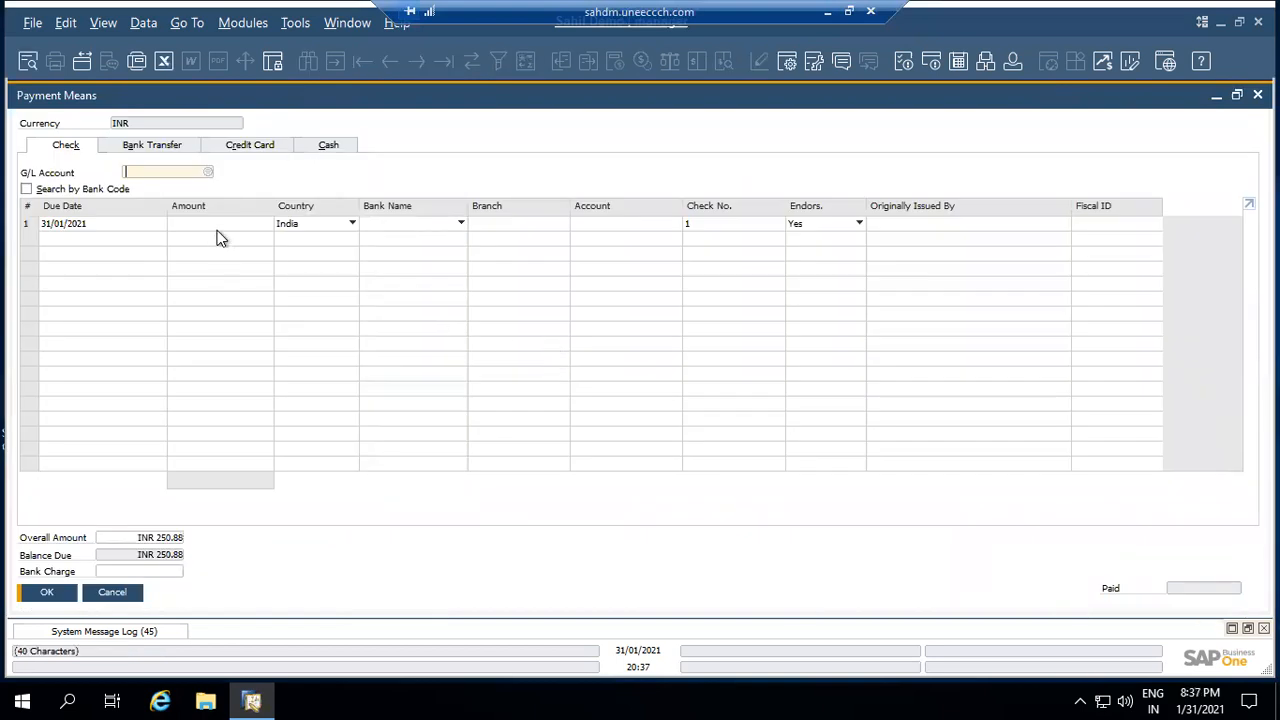
Choose Bank Transfer as the payment means and look up "bank" to assign Bank Account - 1 as G/L account.
{"action": "left_click", "coordinate": [185, 150]}
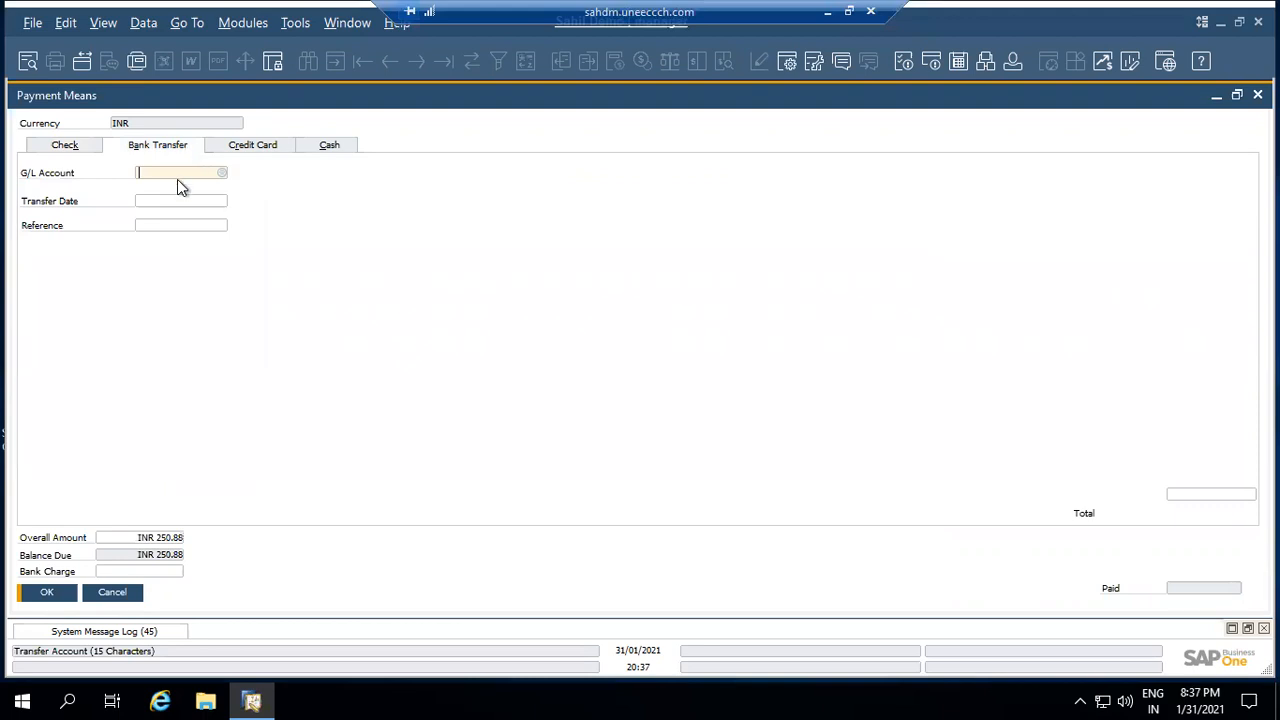
{"action": "key", "text": "Tab"}
{"action": "left_click", "coordinate": [359, 142]}
{"action": "type", "text": "bank"}
{"action": "key", "text": "Return"}
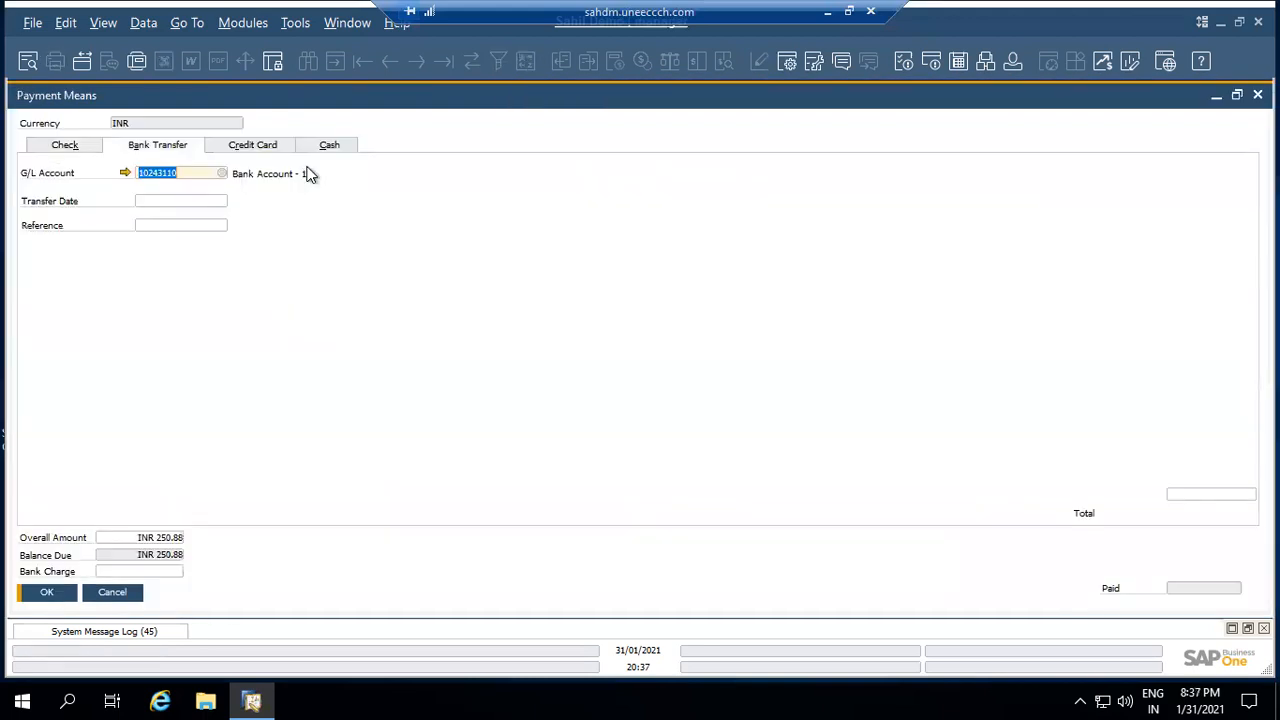
Set transfer date 31/01/2021, reference NEFT09 and the full INR 250.88 balance, and accept the payment means despite the cash account warning.
{"action": "left_click", "coordinate": [155, 201]}
{"action": "key", "text": "Tab"}
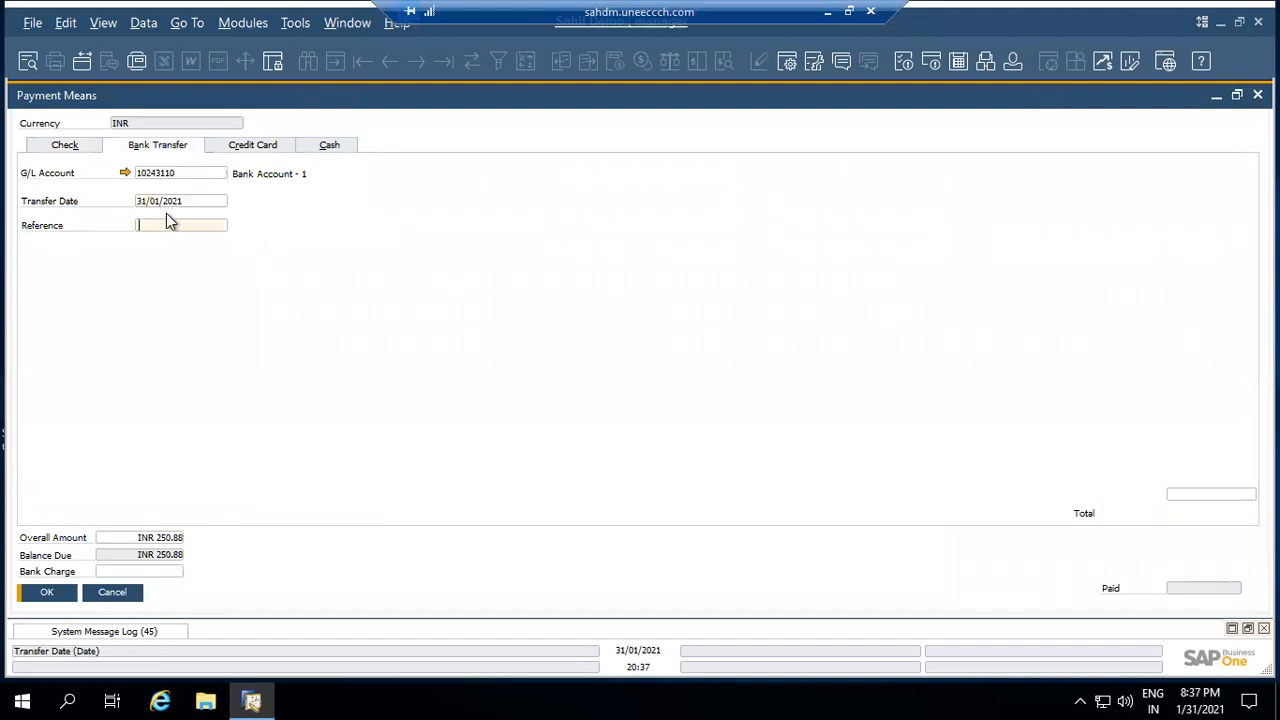
{"action": "type", "text": "NEFT09"}
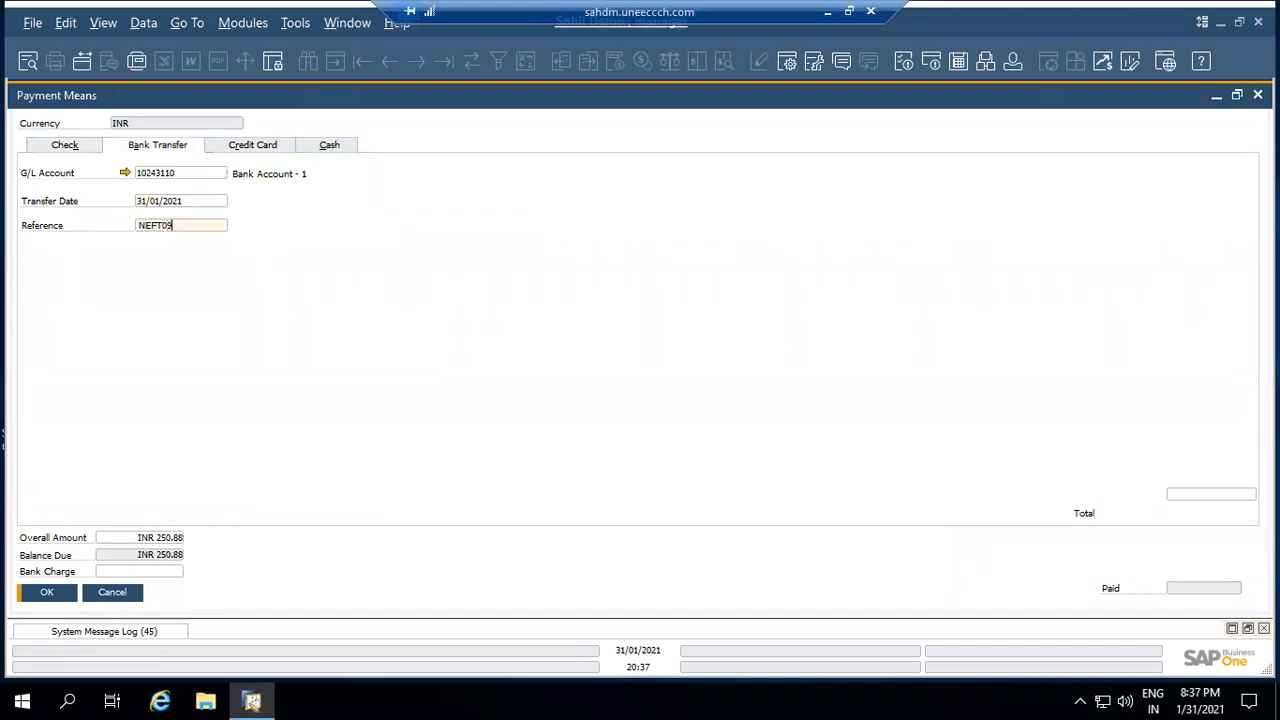
{"action": "key", "text": "Tab"}
{"action": "key", "text": "ctrl+b"}
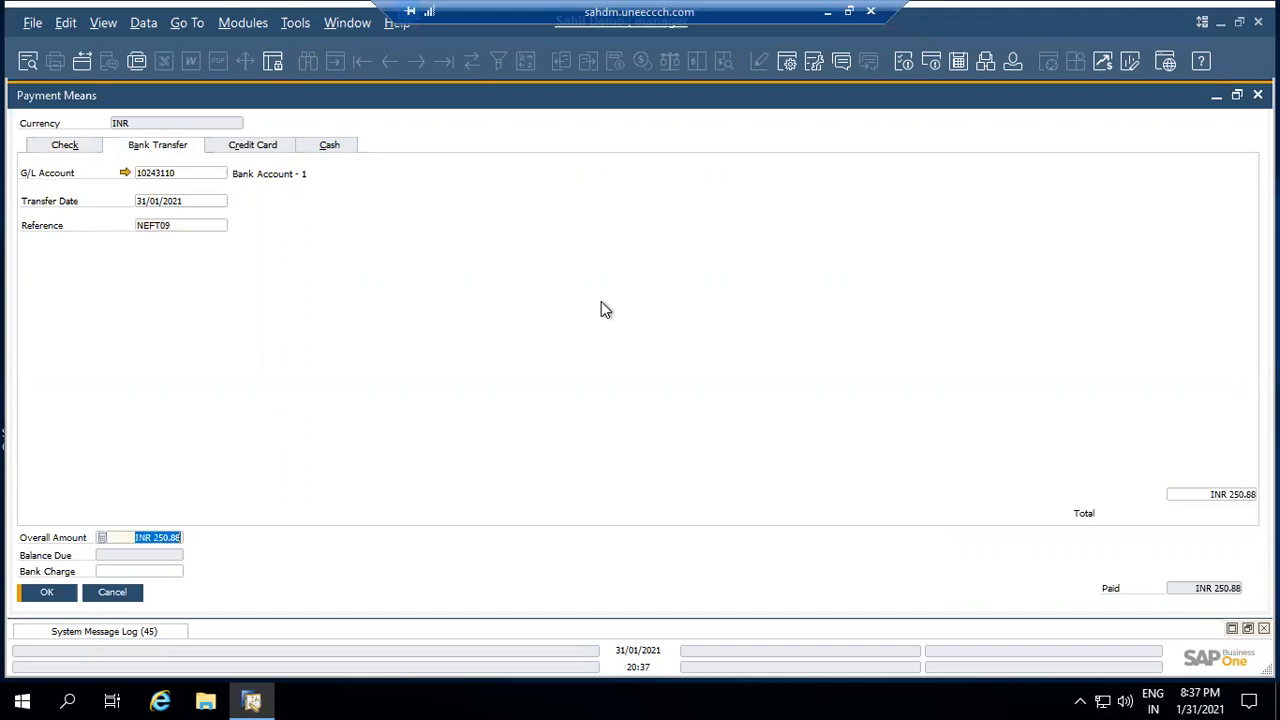
{"action": "left_click", "coordinate": [52, 596]}
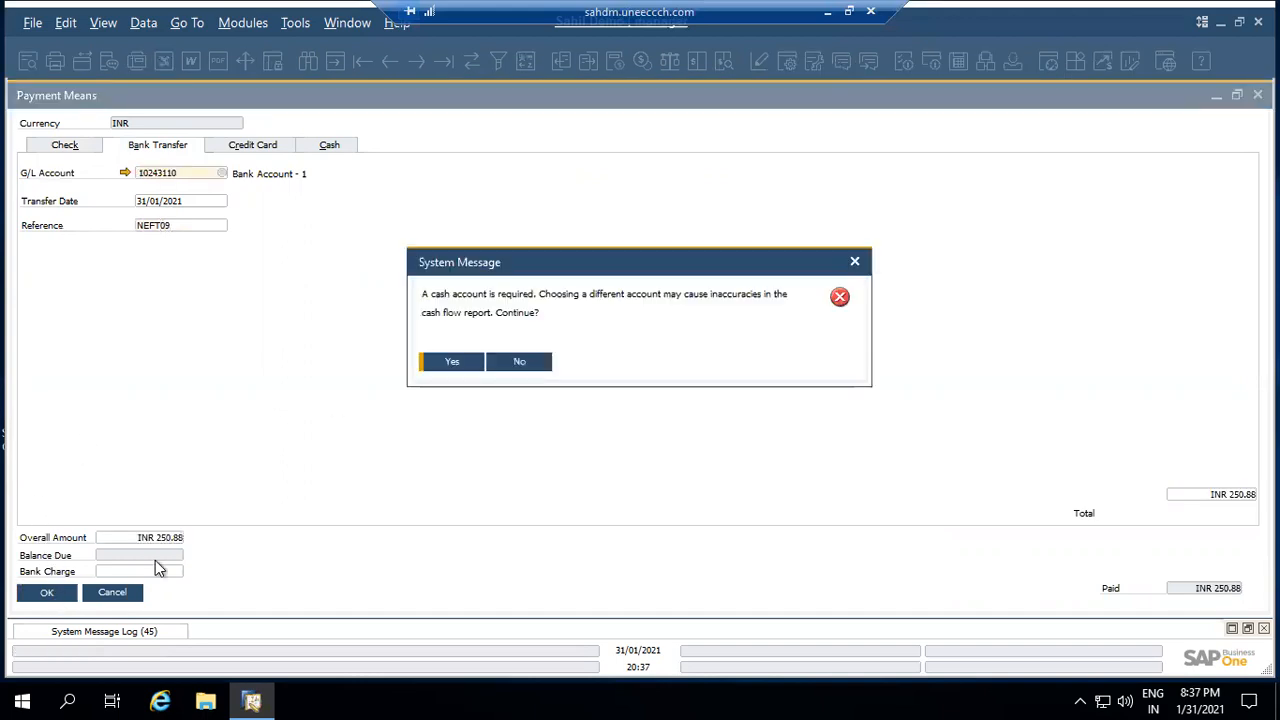
{"action": "left_click", "coordinate": [452, 362]}
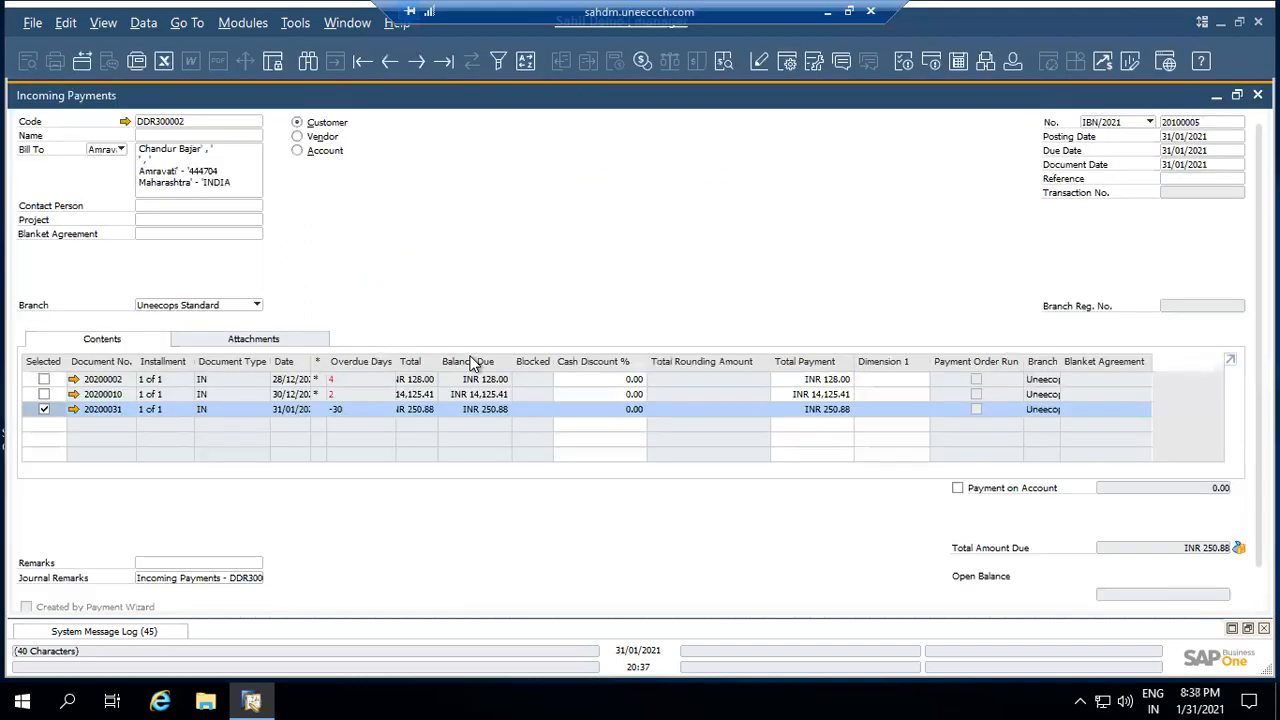
Add the incoming payment to the system and close the Incoming Payments window.
{"action": "key", "text": "Return"}
{"action": "left_click", "coordinate": [473, 362]}
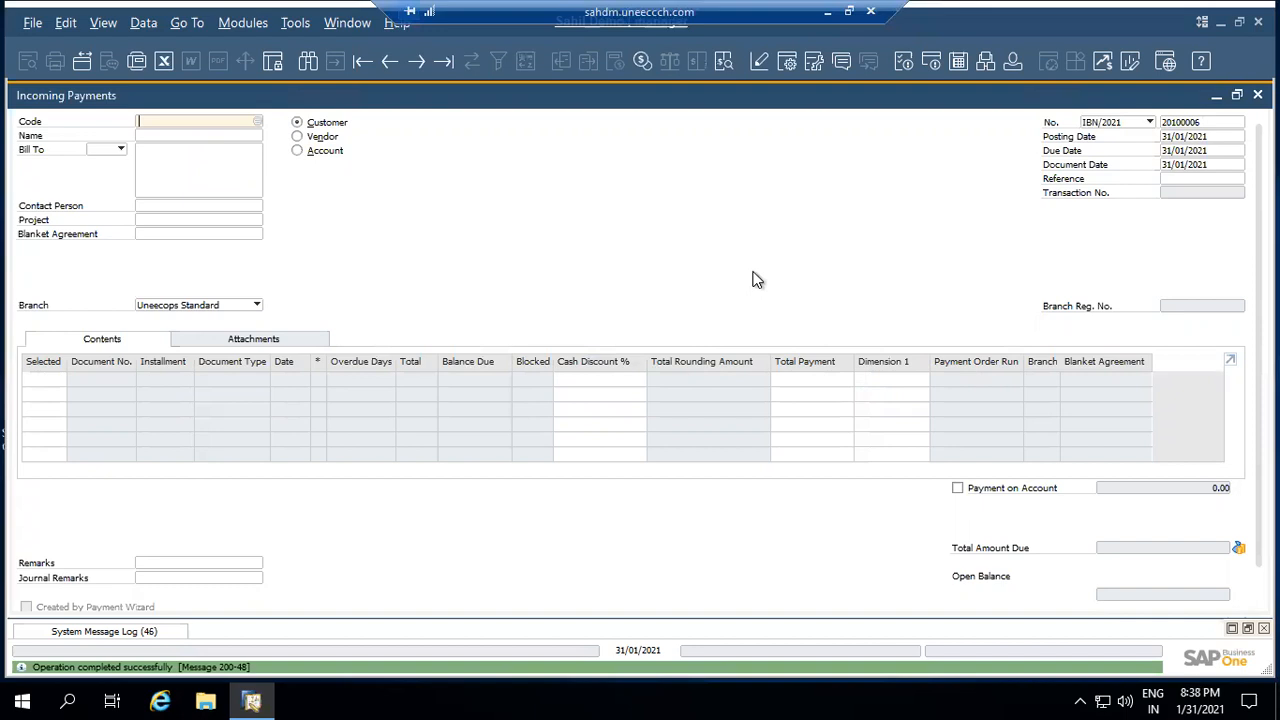
{"action": "key", "text": "Escape"}
Open the most recent Sales Order, examine its Relationship Map through to Incoming Payments, and close both windows.
{"action": "scroll", "coordinate": [175, 256], "scroll_direction": "up", "scroll_amount": 3}
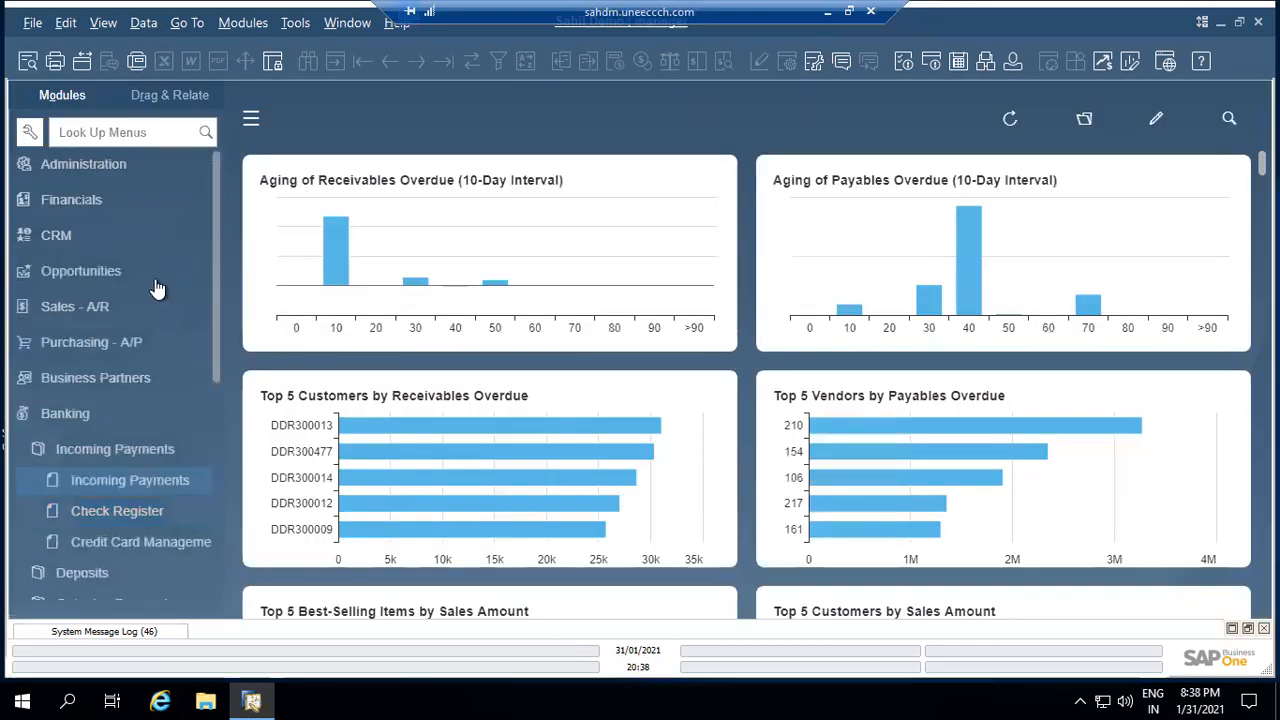
{"action": "left_click", "coordinate": [120, 307]}
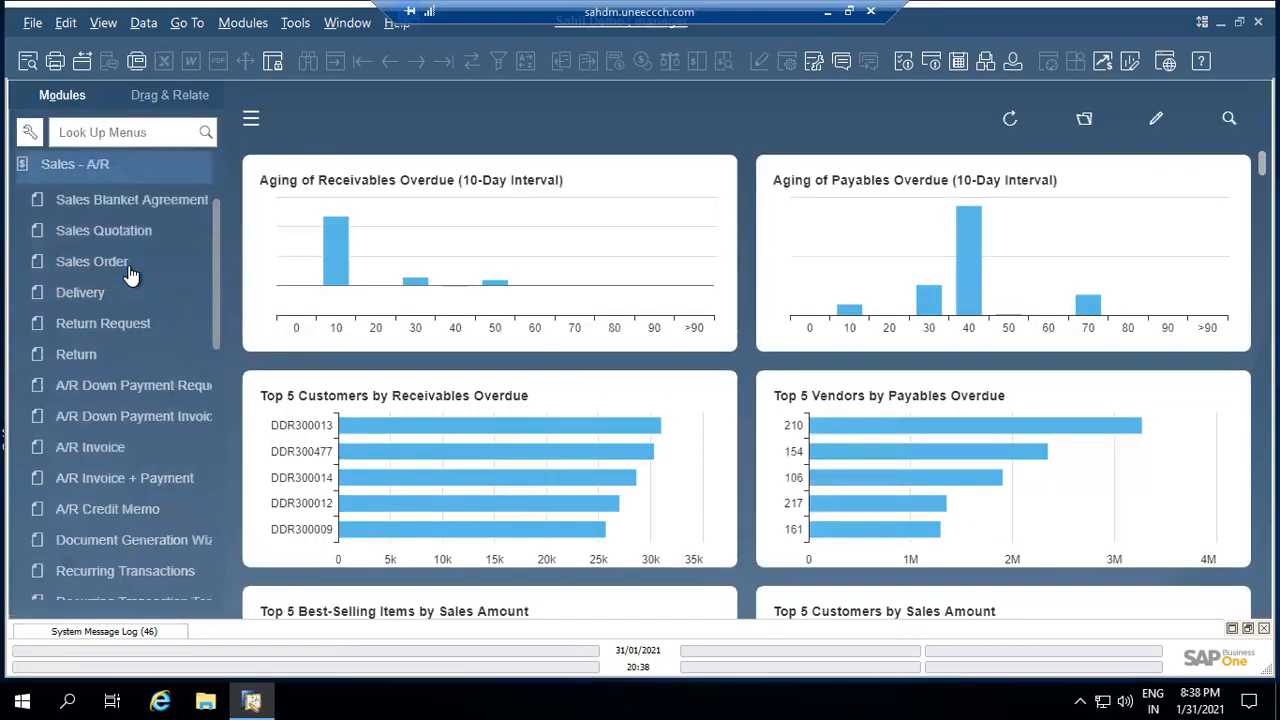
{"action": "left_click", "coordinate": [92, 262]}
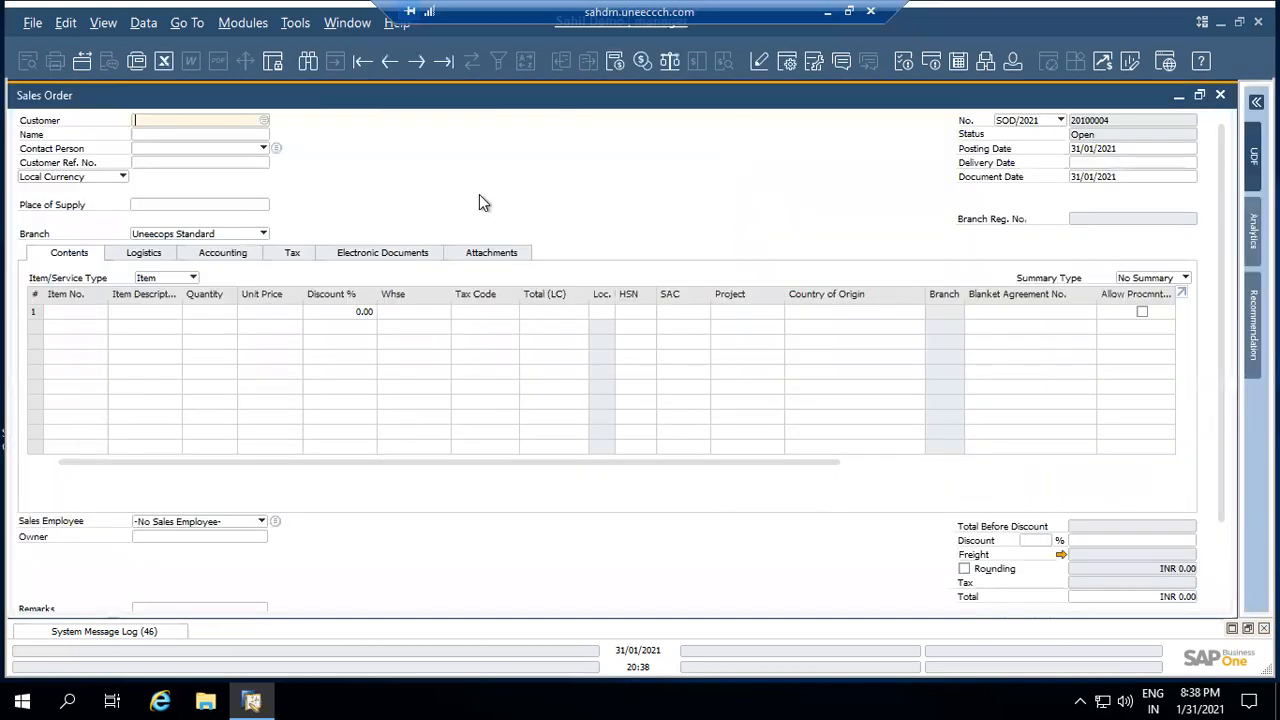
{"action": "key", "text": "Page_Up"}
{"action": "right_click", "coordinate": [479, 194]}
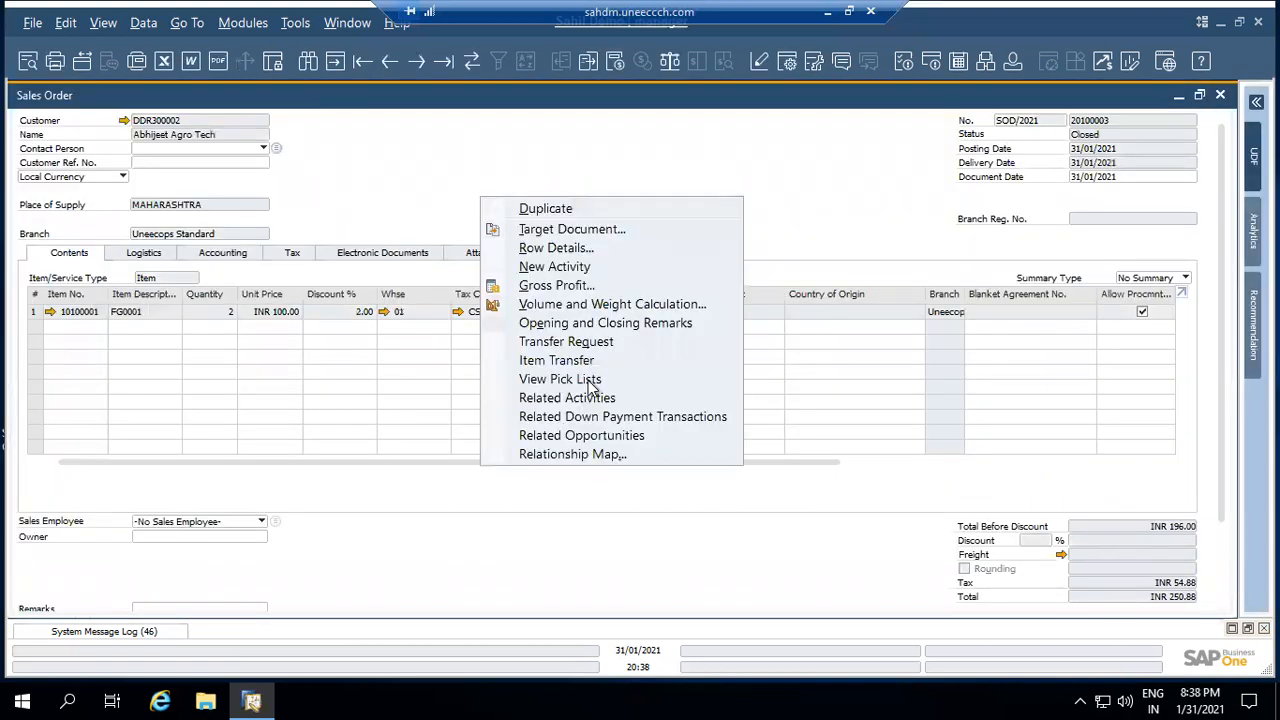
{"action": "left_click", "coordinate": [595, 452]}
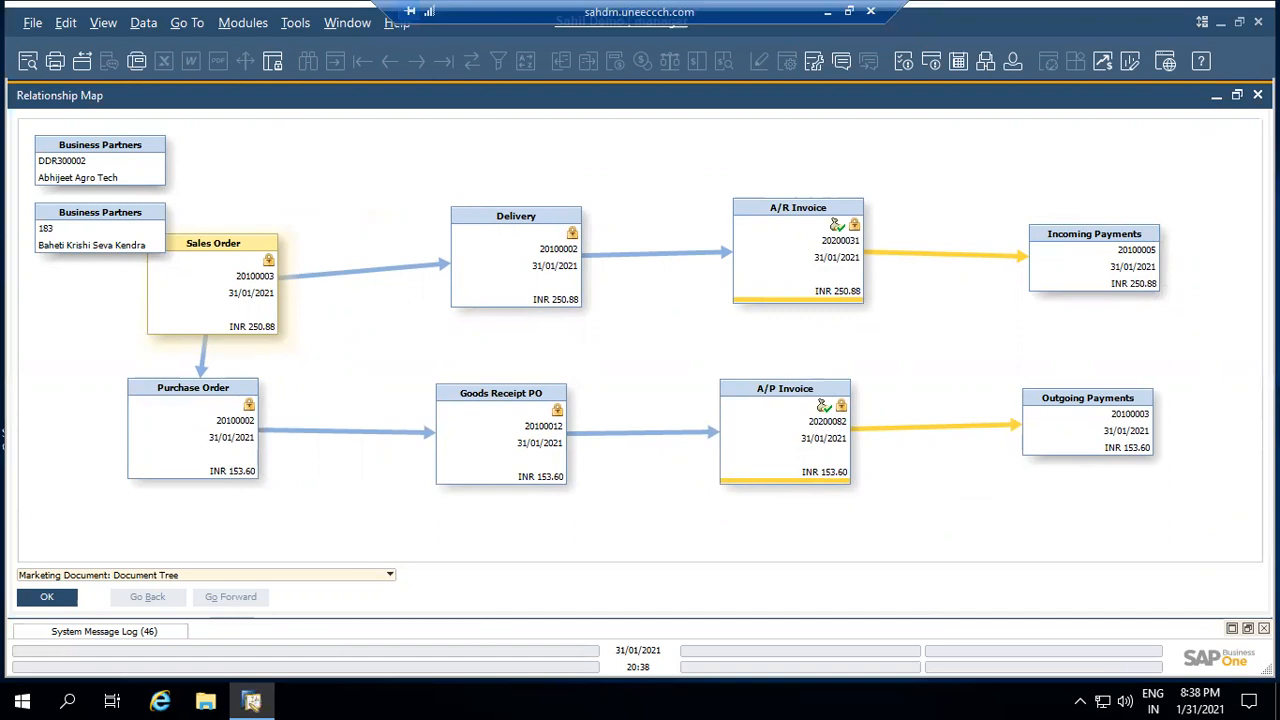
{"action": "left_click", "coordinate": [1257, 94]}
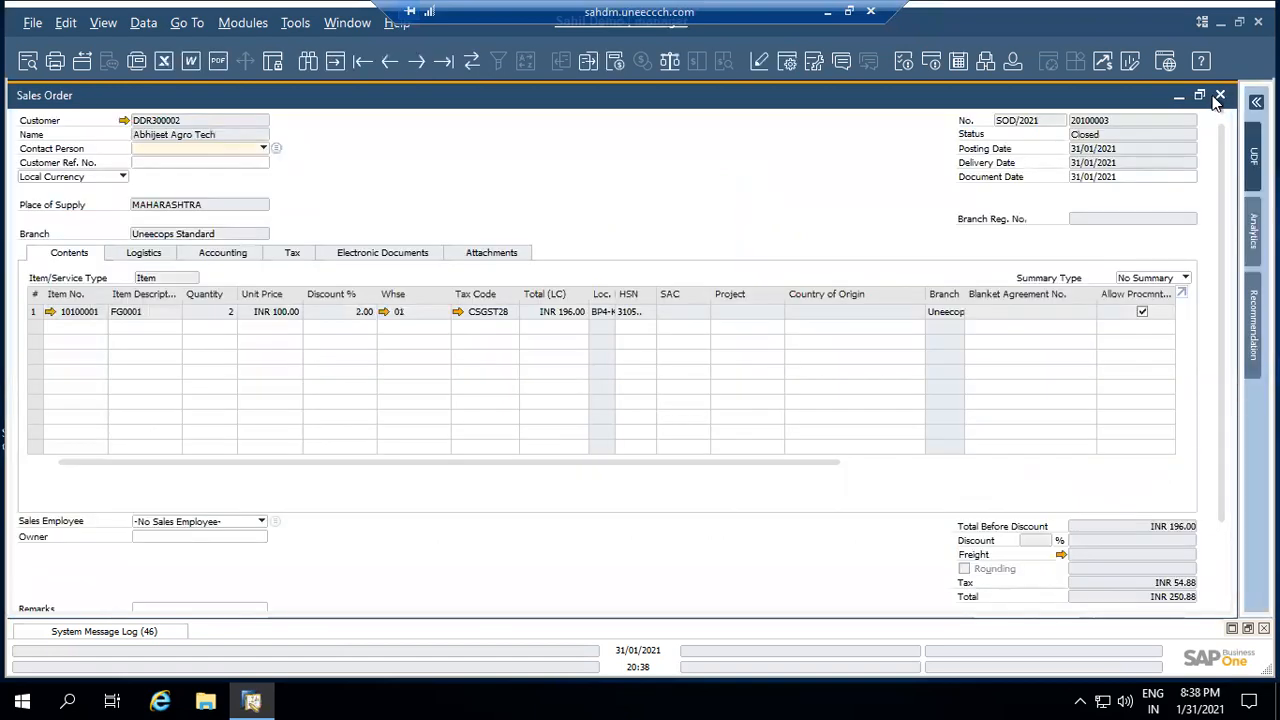
{"action": "left_click", "coordinate": [1220, 96]}
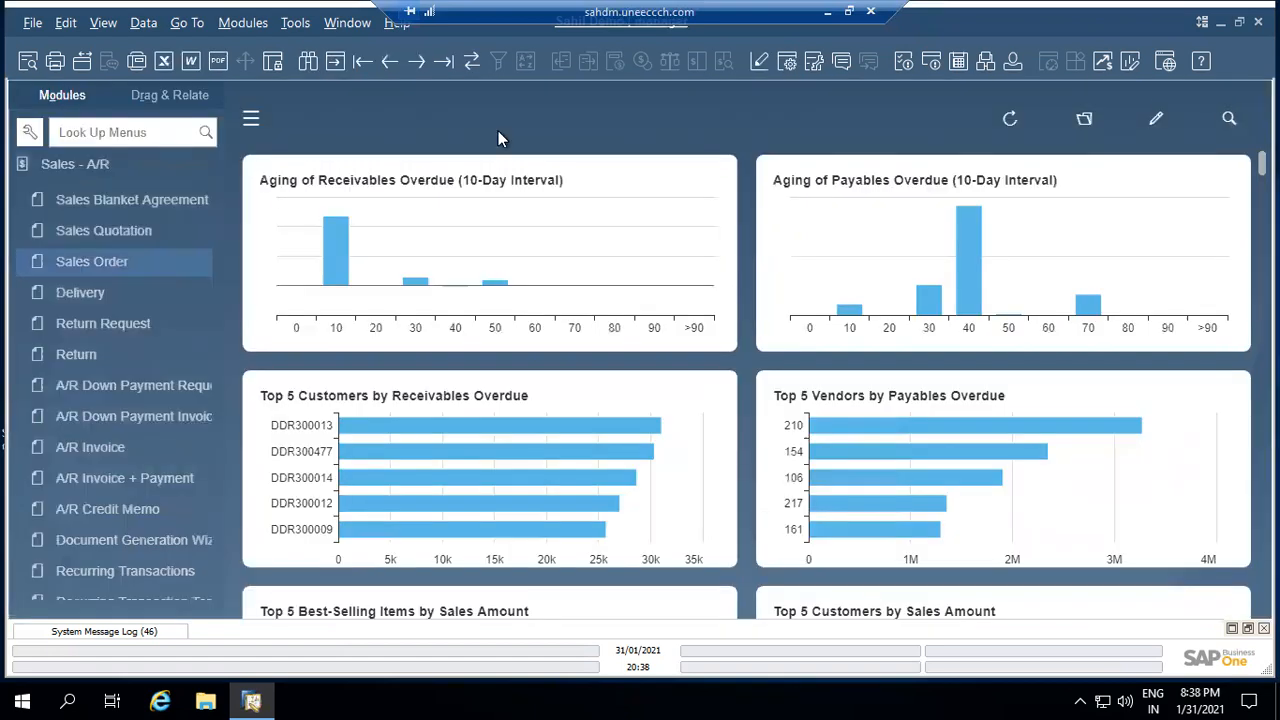
Open the Sales Analysis report criteria from Sales Reports and turn off the Posting Date filter.
{"action": "left_click", "coordinate": [99, 164]}
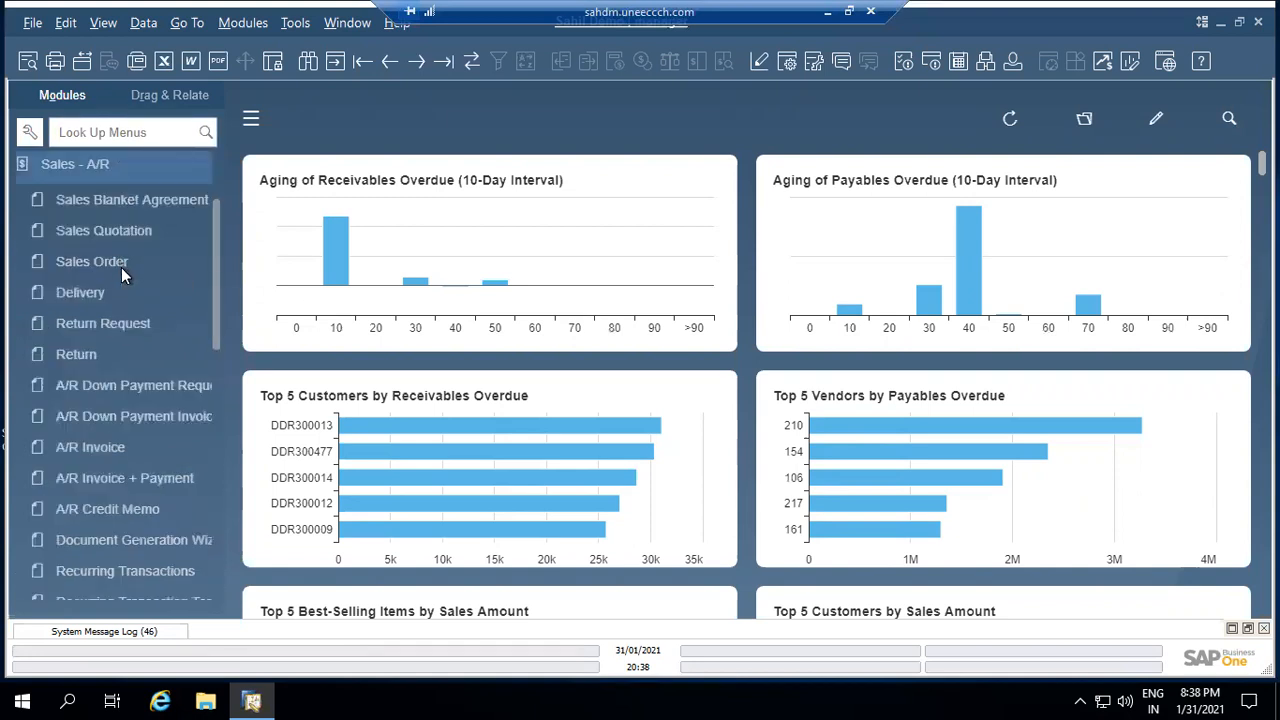
{"action": "scroll", "coordinate": [123, 271], "scroll_direction": "down", "scroll_amount": 6}
{"action": "scroll", "coordinate": [127, 282], "scroll_direction": "up", "scroll_amount": 1}
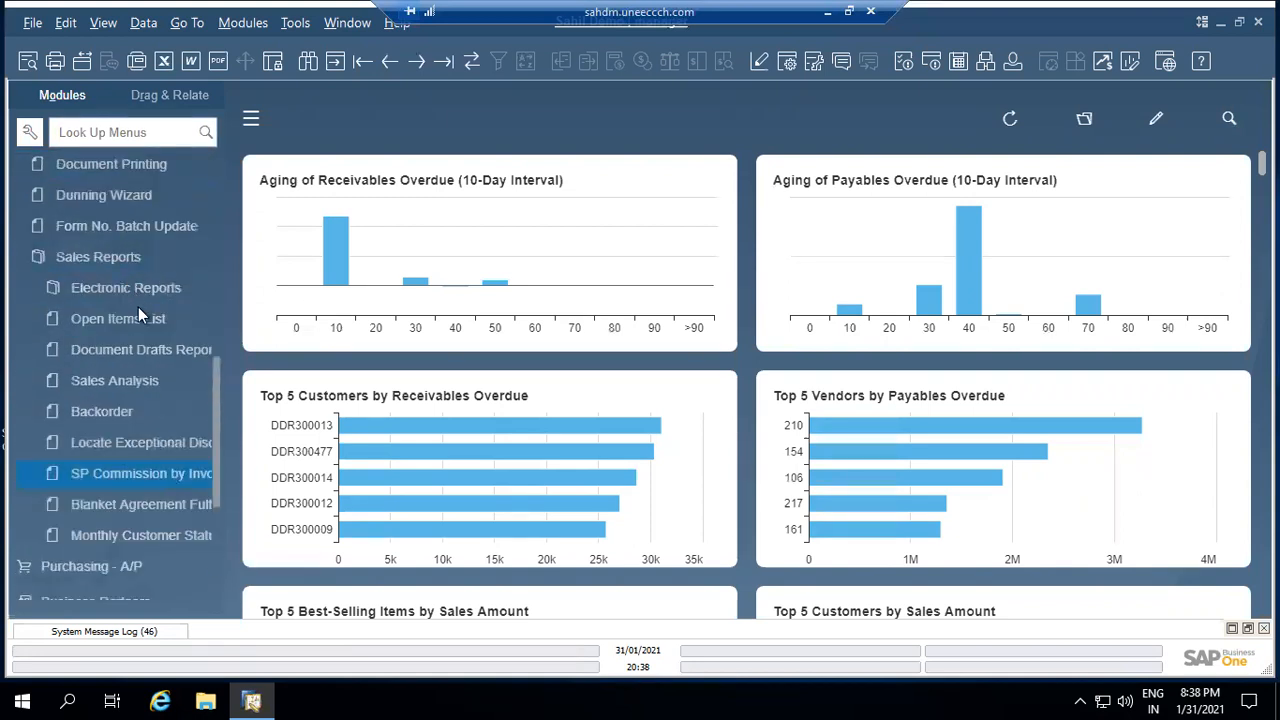
{"action": "left_click", "coordinate": [142, 386]}
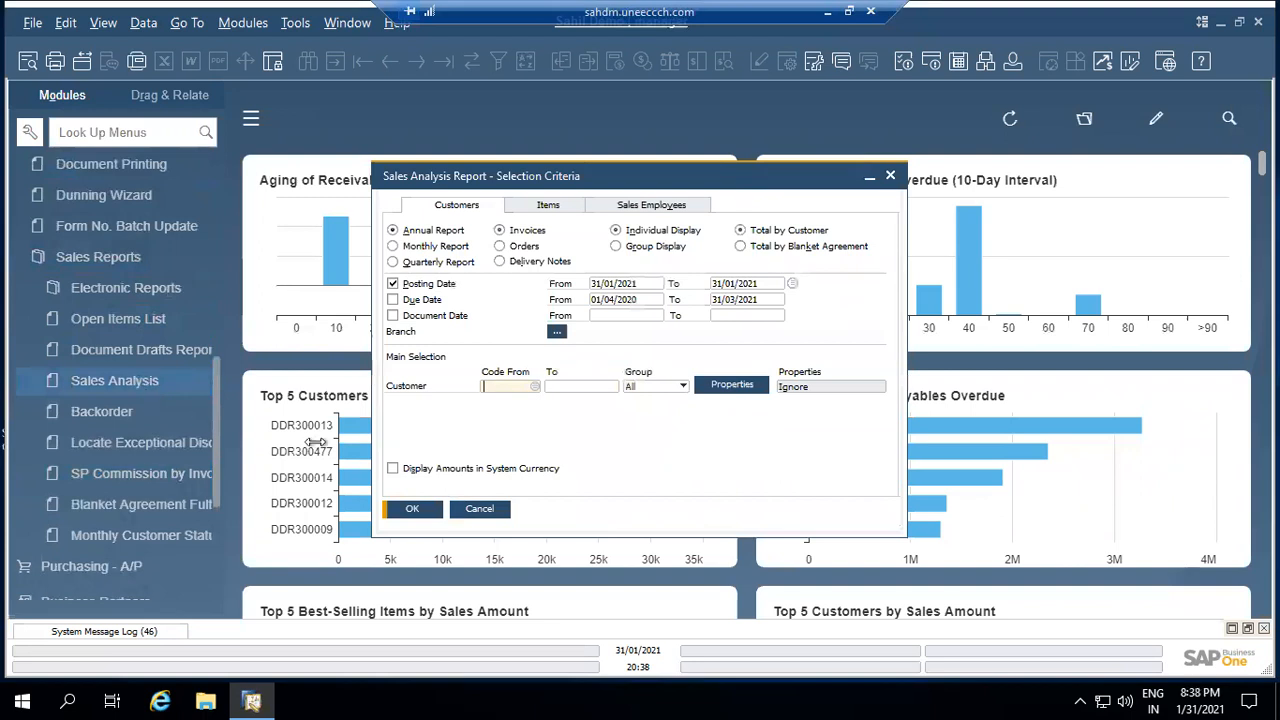
{"action": "left_click", "coordinate": [393, 284]}
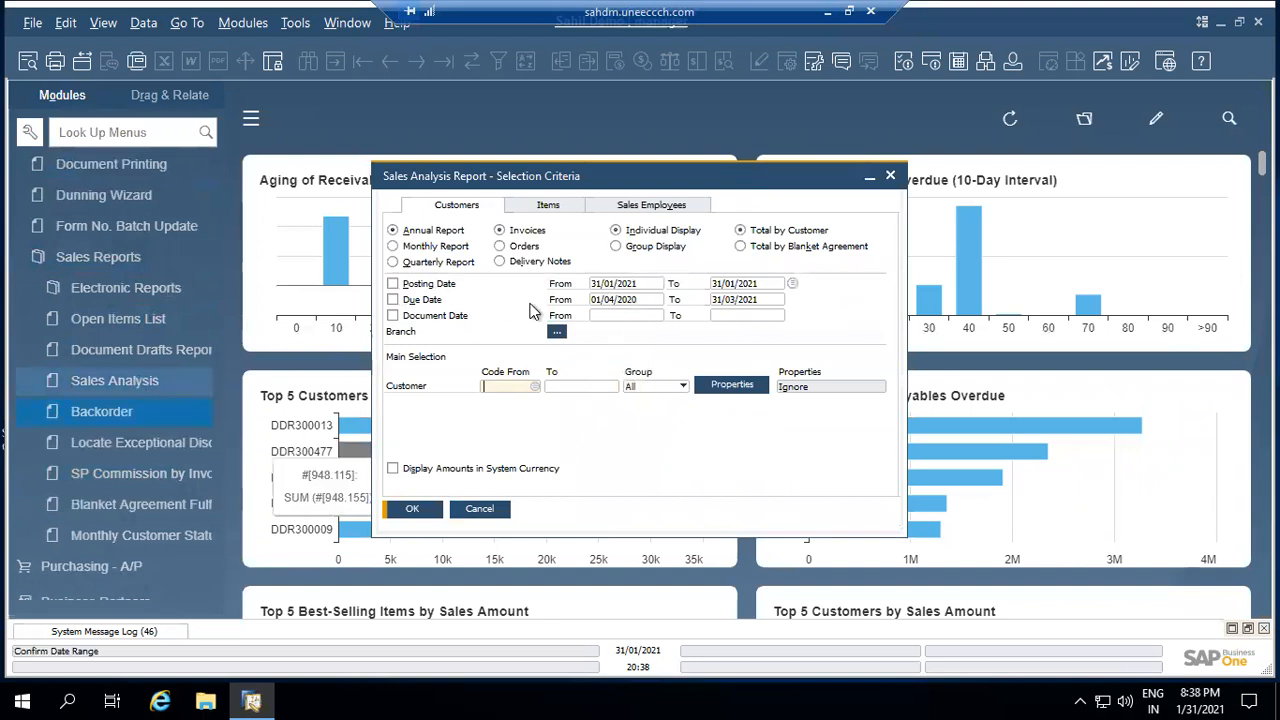
{"action": "left_click", "coordinate": [593, 286]}
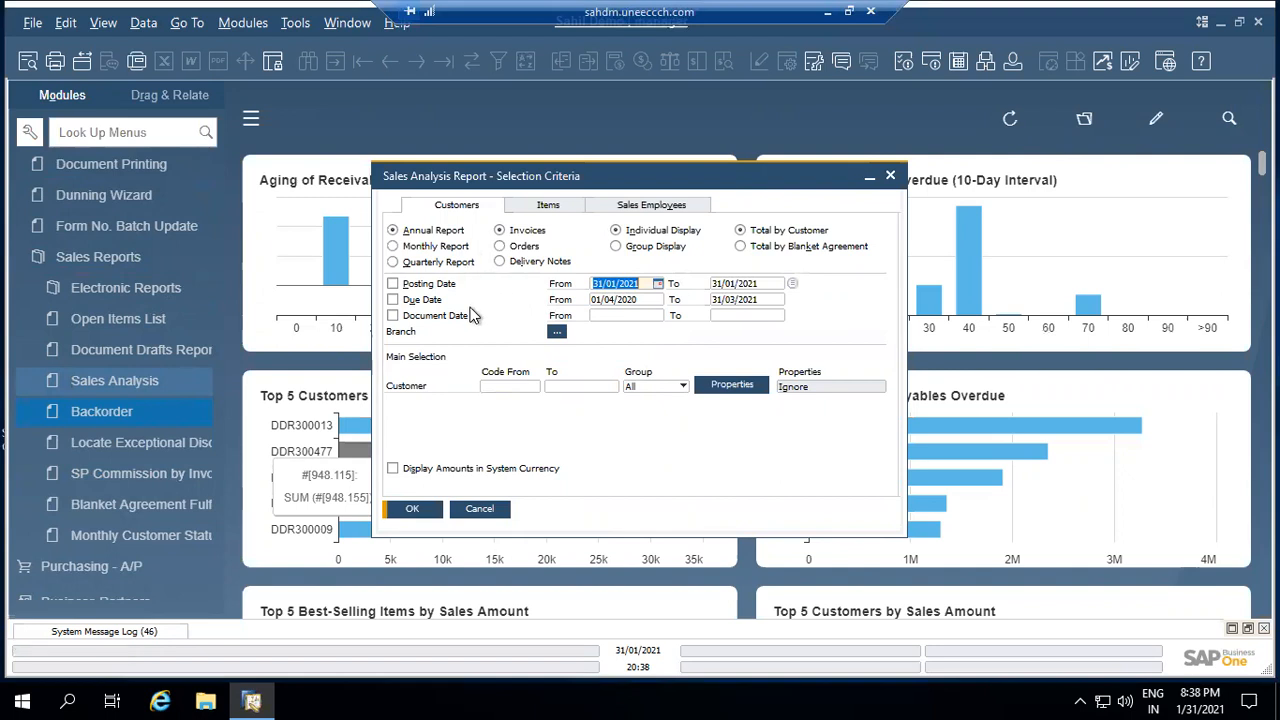
Examine the Items criteria with Secondary Selection and the Sales Employees criteria, ending back on the Customers criteria.
{"action": "left_click", "coordinate": [547, 206]}
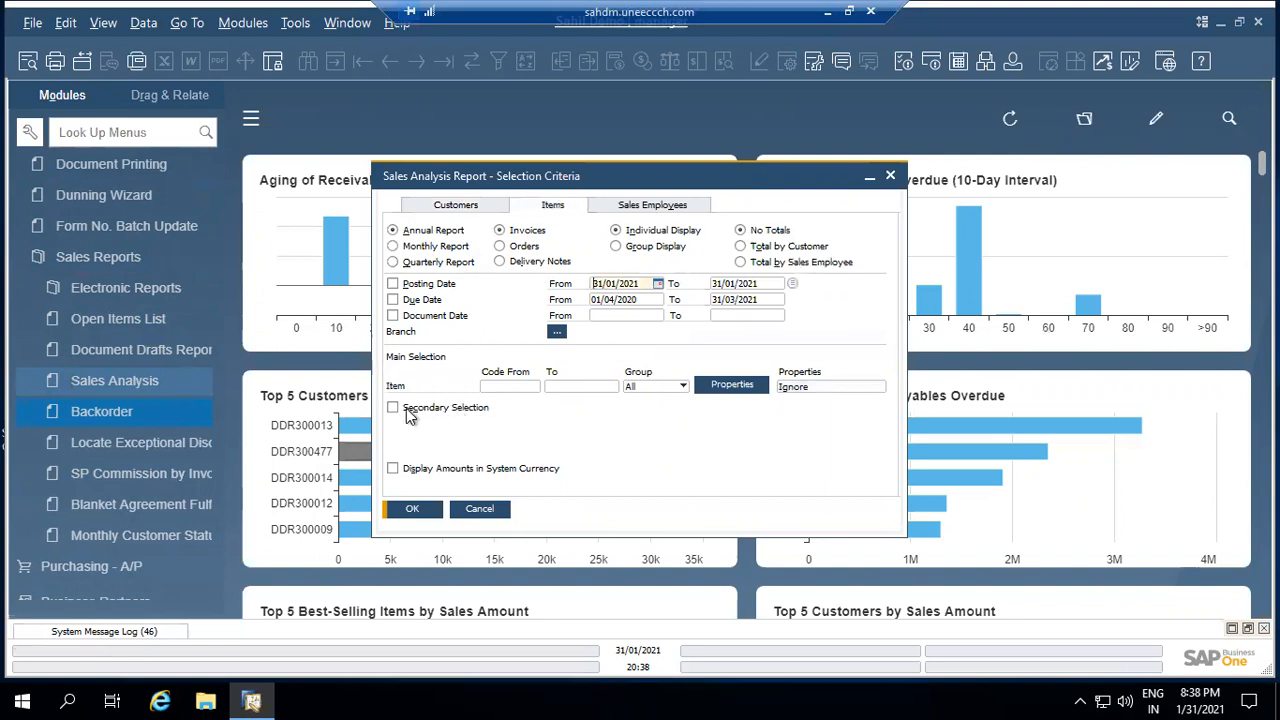
{"action": "left_click", "coordinate": [393, 408]}
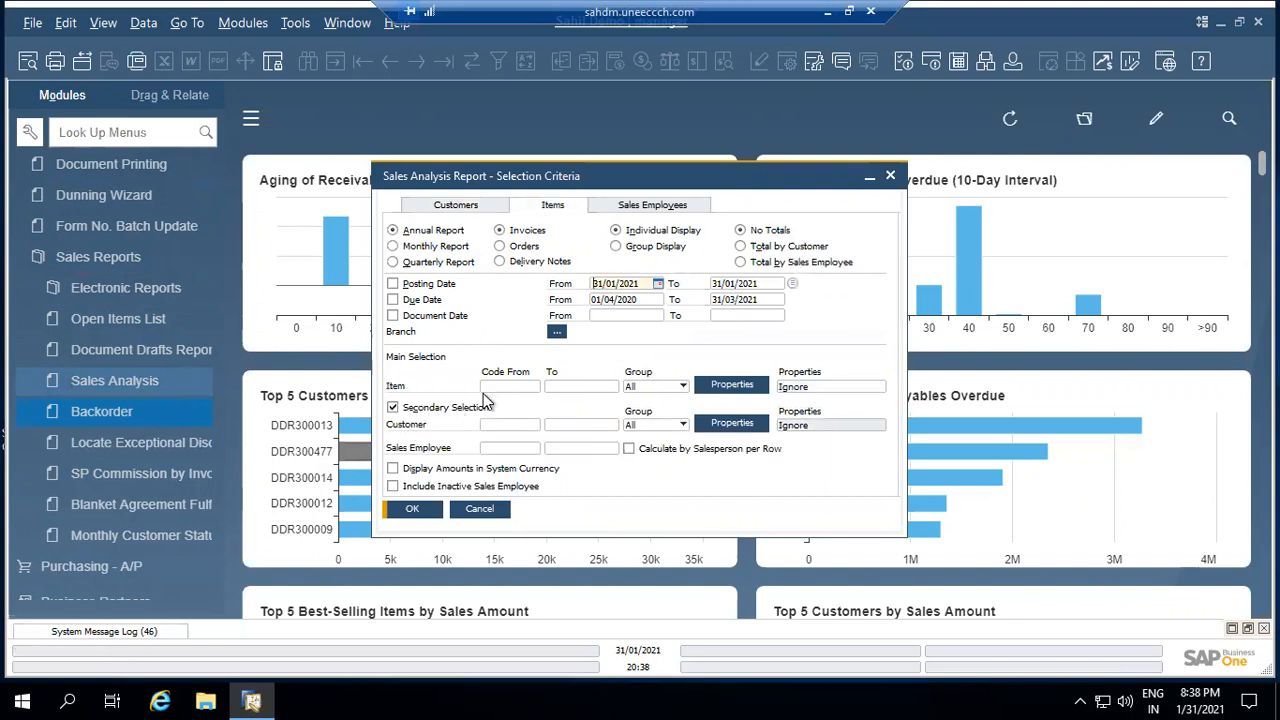
{"action": "left_click", "coordinate": [393, 408]}
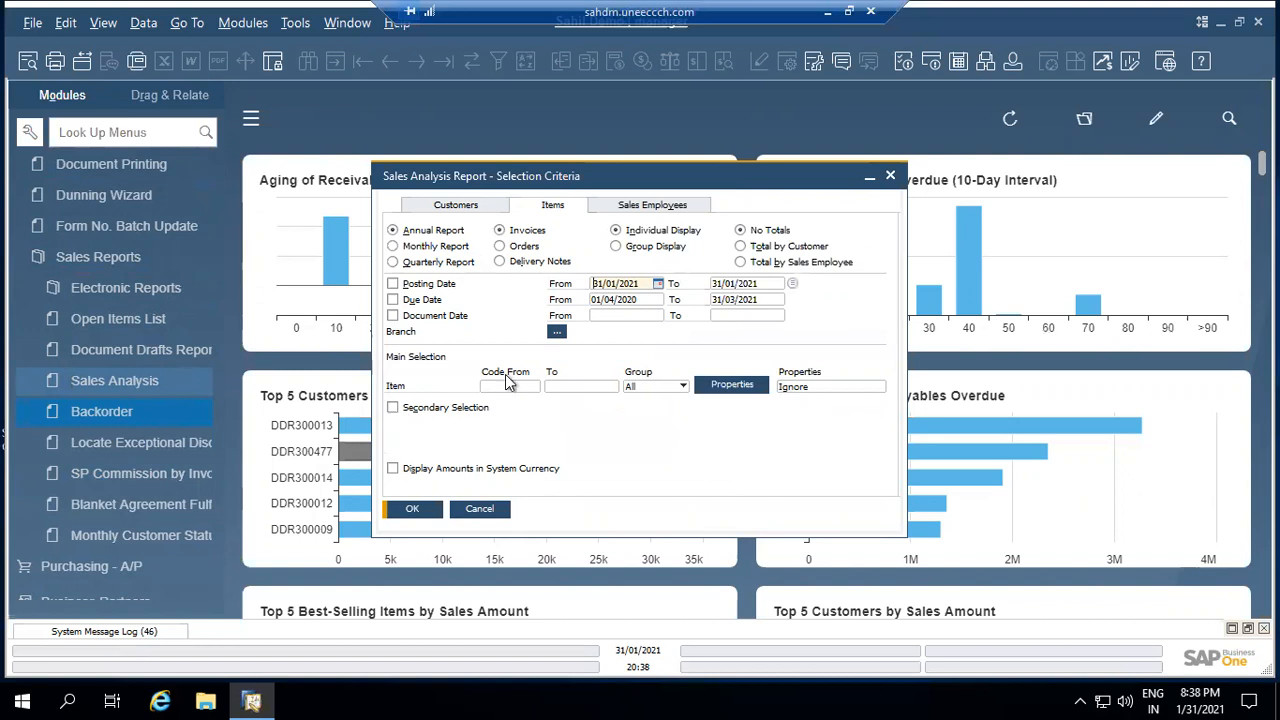
{"action": "left_click", "coordinate": [652, 206]}
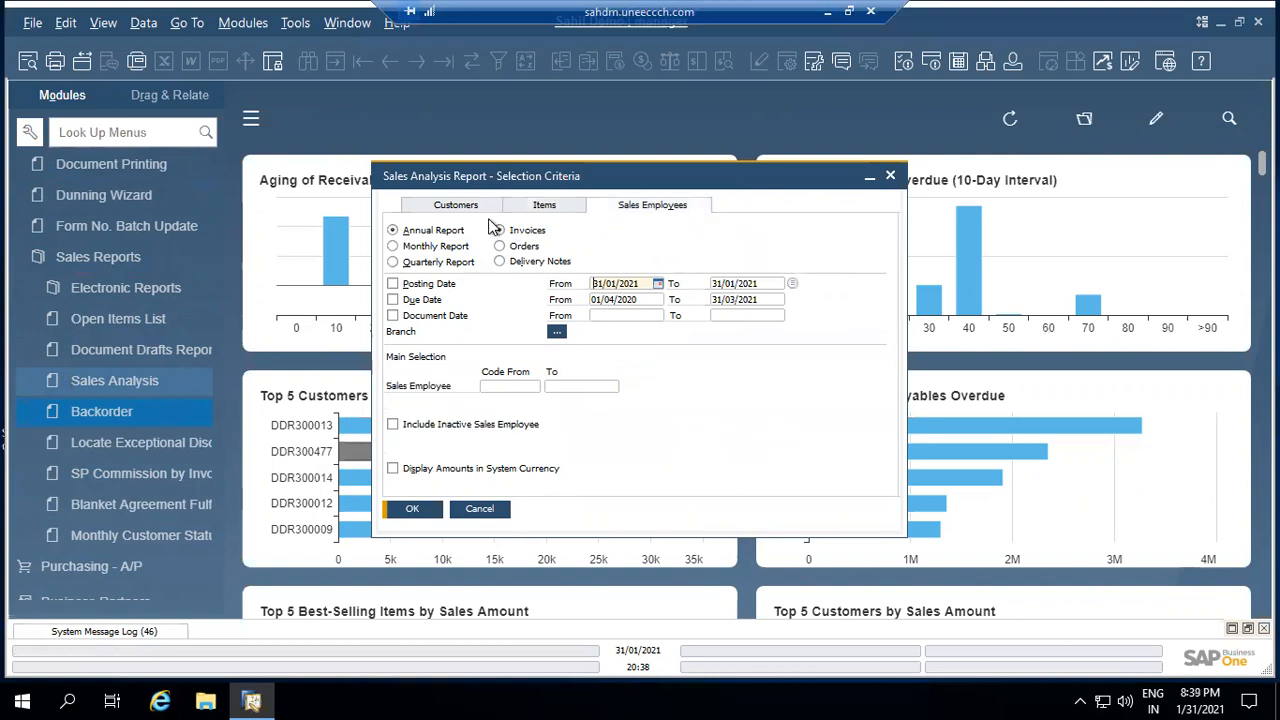
{"action": "left_click", "coordinate": [458, 207]}
Run the annual sales analysis by customer for invoices and sort it by A/R Invoice count in descending order.
{"action": "left_click", "coordinate": [409, 512]}
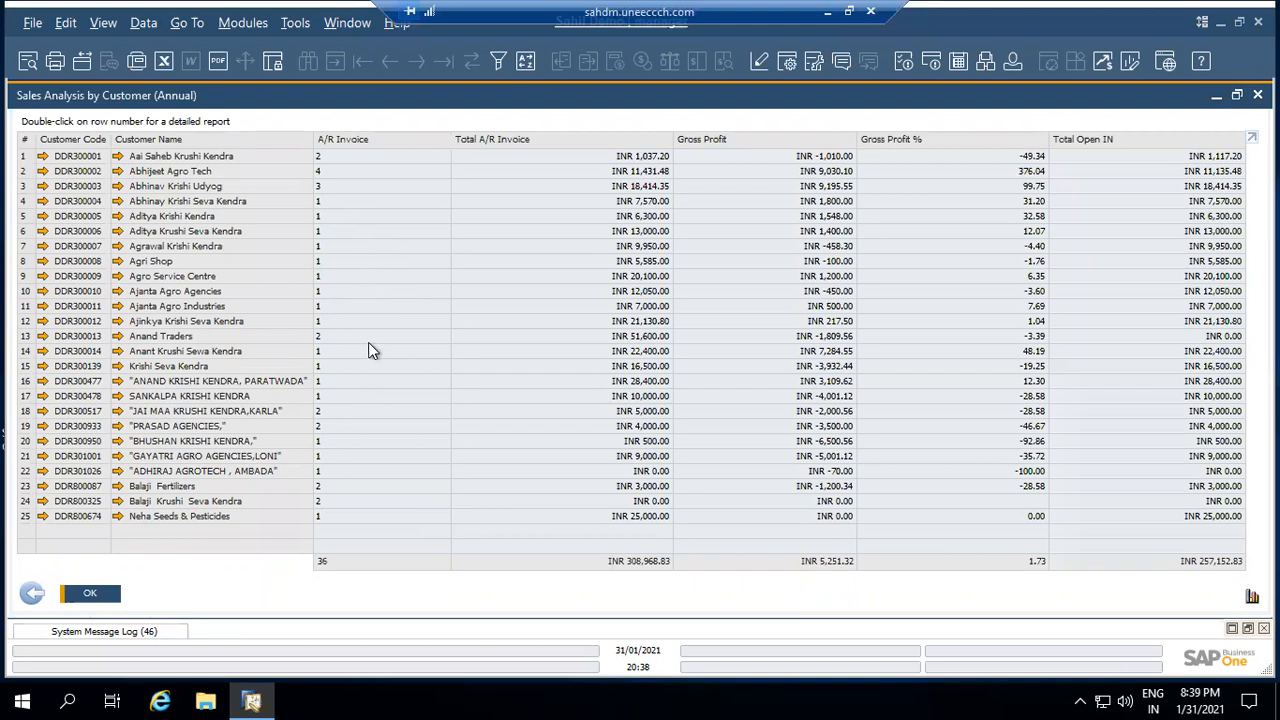
{"action": "left_click", "coordinate": [352, 139]}
{"action": "left_click", "coordinate": [352, 139]}
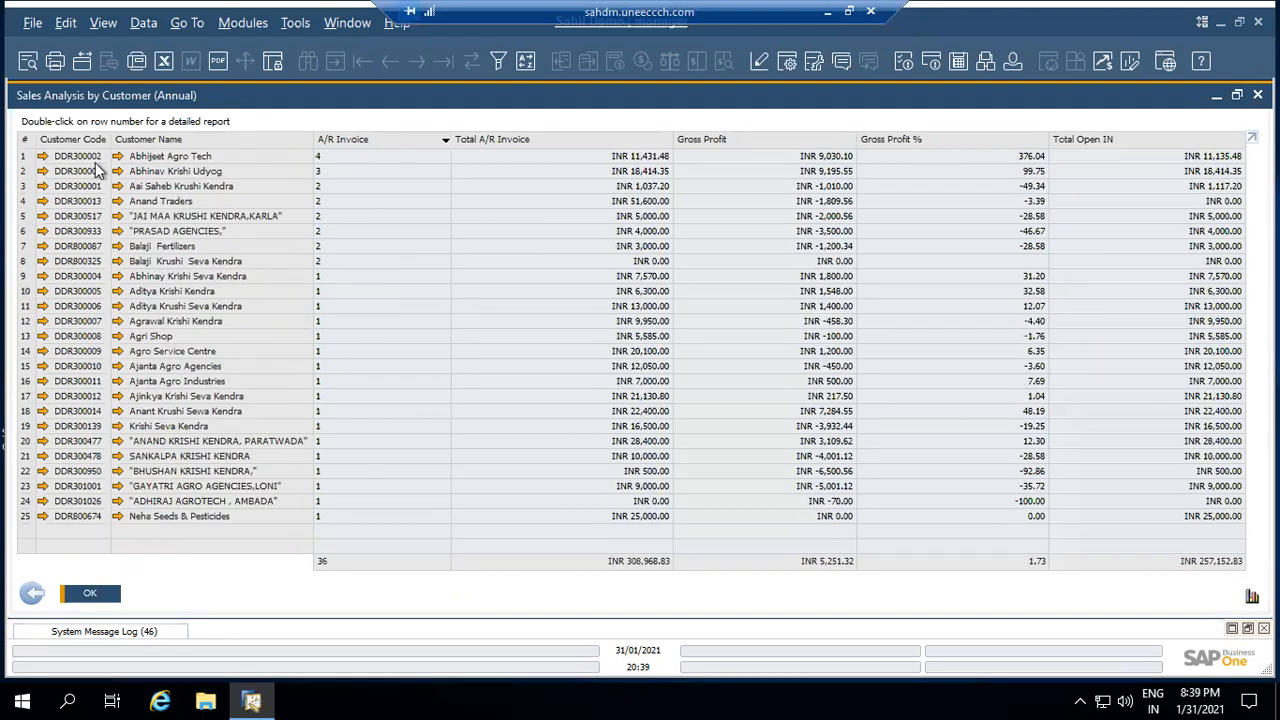
Drill into the first-listed customer's detailed sales report and open its A/R invoice posted on 31/01/2021.
{"action": "left_click", "coordinate": [28, 158]}
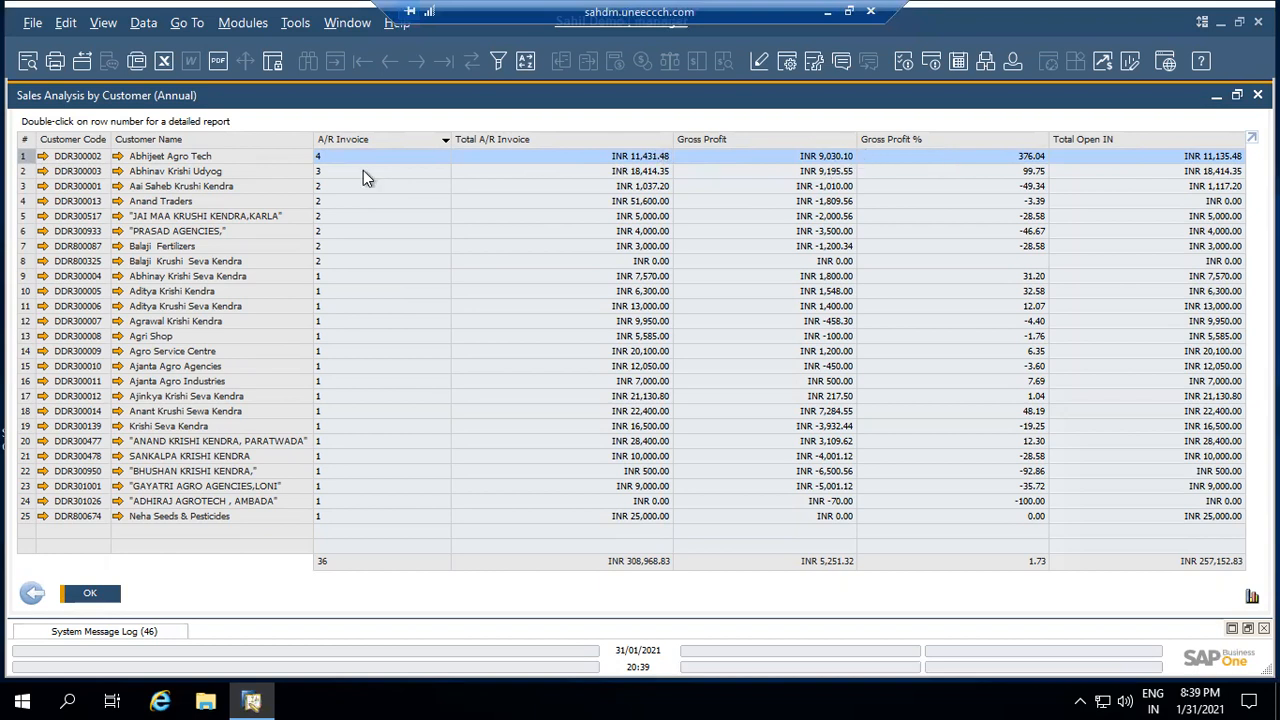
{"action": "left_click", "coordinate": [30, 157]}
{"action": "double_click", "coordinate": [30, 157]}
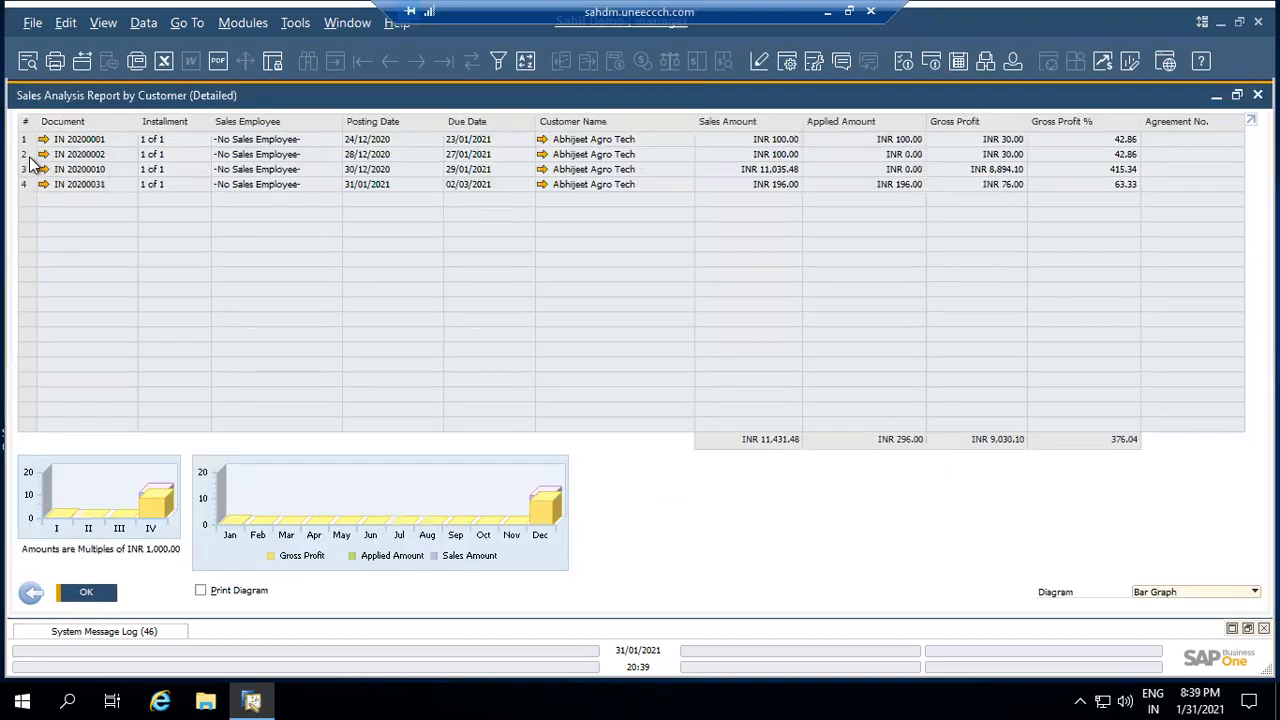
{"action": "left_click", "coordinate": [42, 188]}
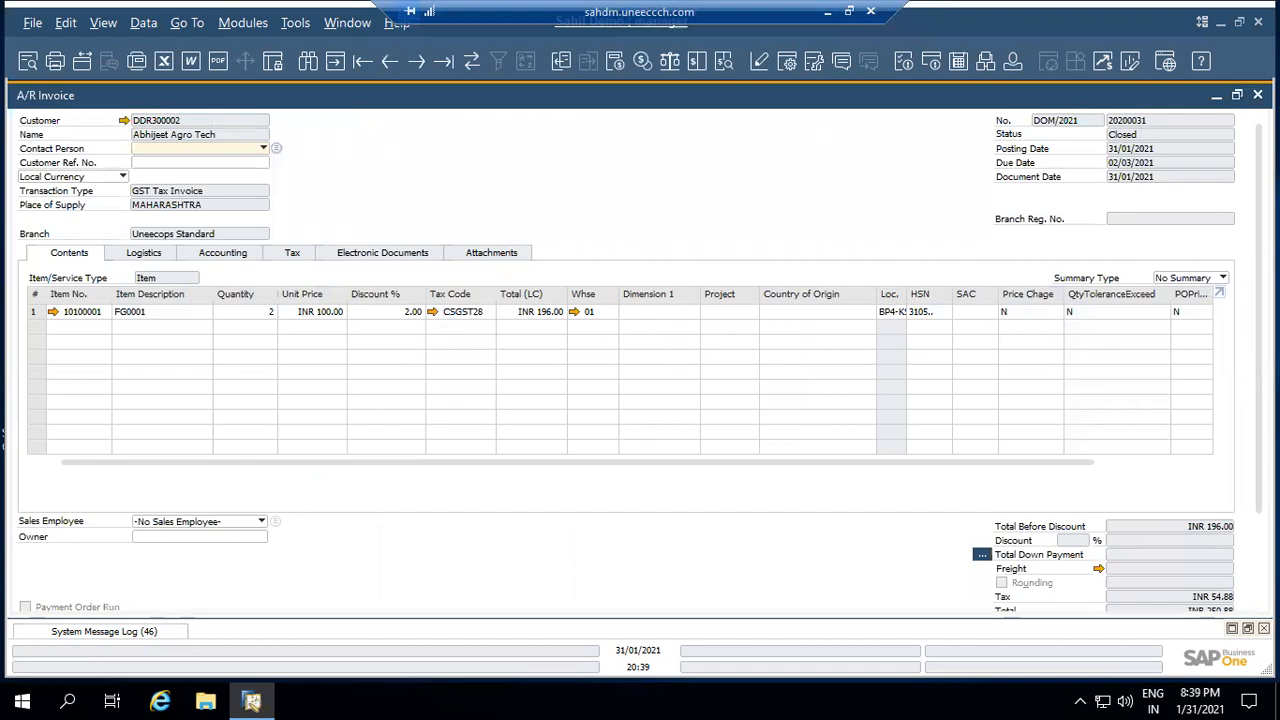
Close the invoice, both sales analysis reports and the selection criteria, and collapse the Sales - A/R module.
{"action": "key", "text": "Escape"}
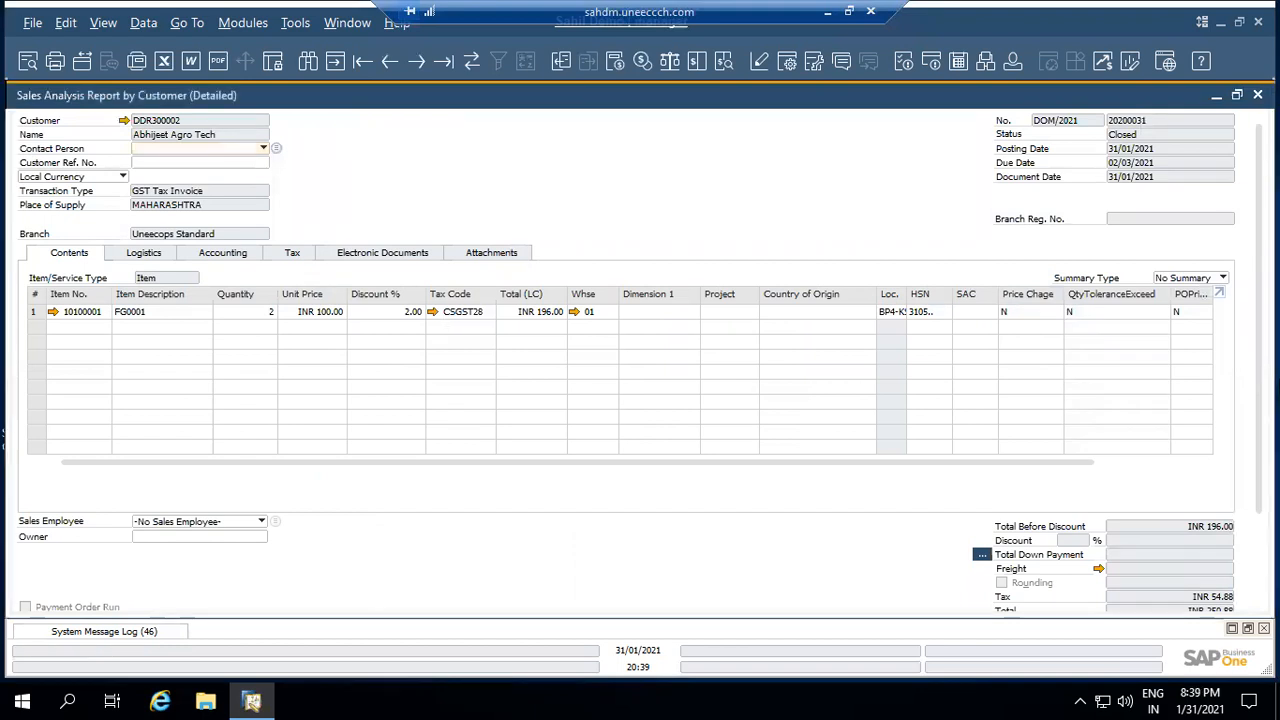
{"action": "key", "text": "Escape"}
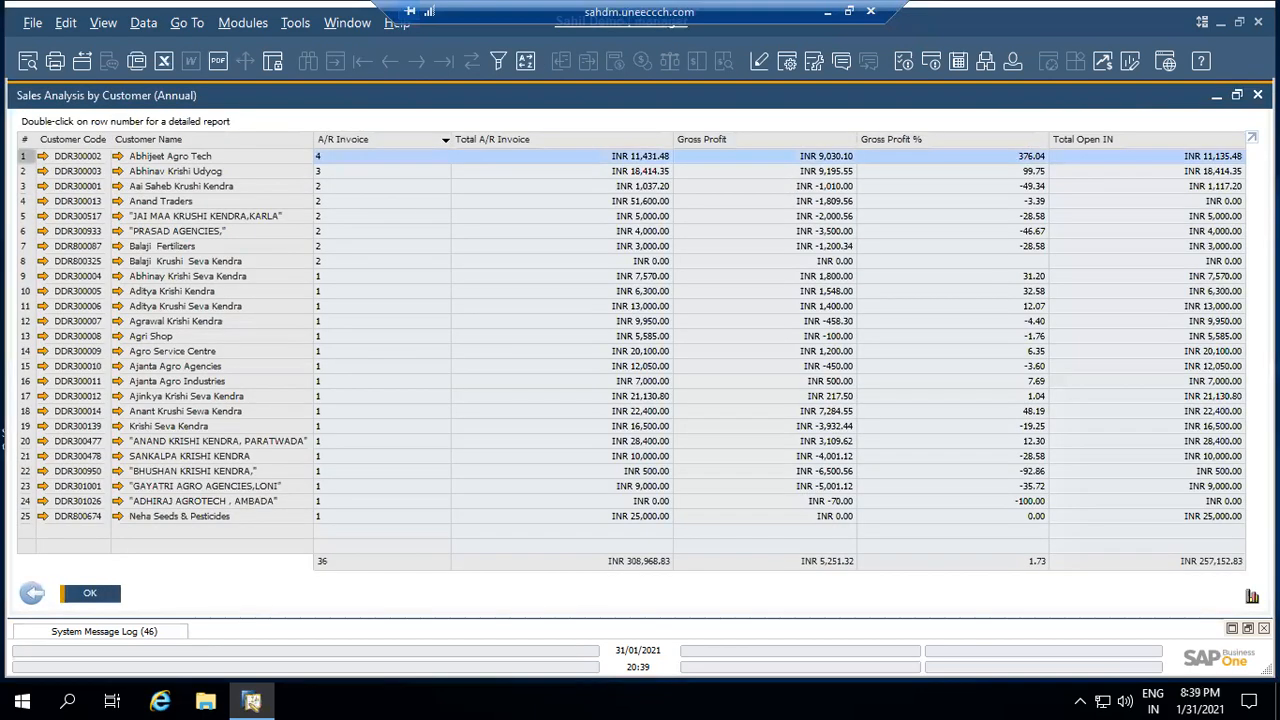
{"action": "key", "text": "Escape"}
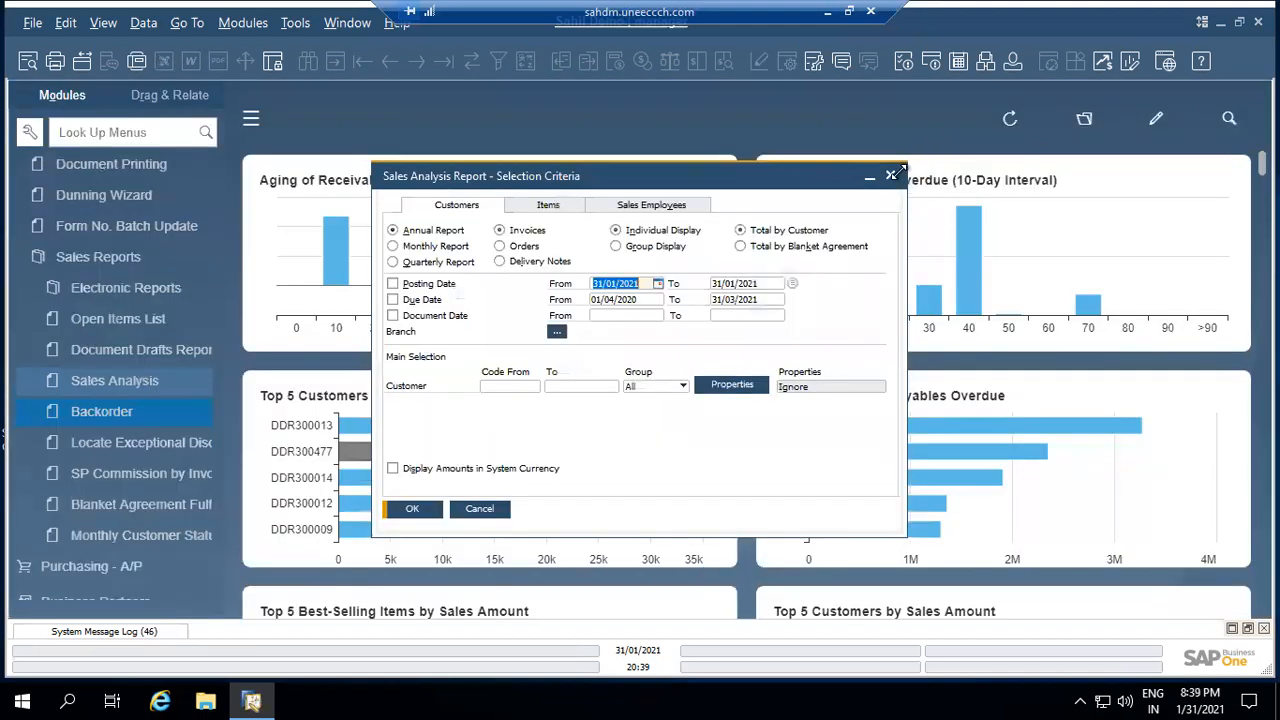
{"action": "left_click", "coordinate": [890, 176]}
{"action": "scroll", "coordinate": [39, 215], "scroll_direction": "up", "scroll_amount": 10}
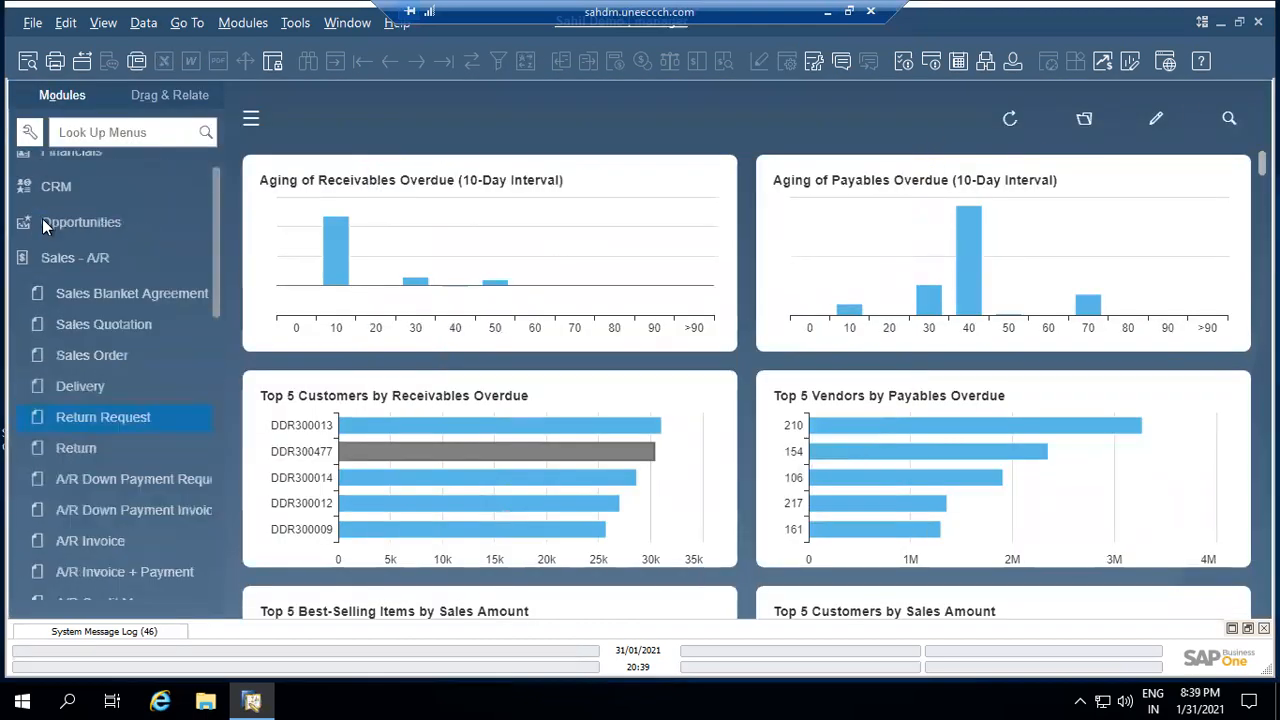
{"action": "left_click", "coordinate": [80, 262]}
{"action": "scroll", "coordinate": [80, 267], "scroll_direction": "up", "scroll_amount": 1}
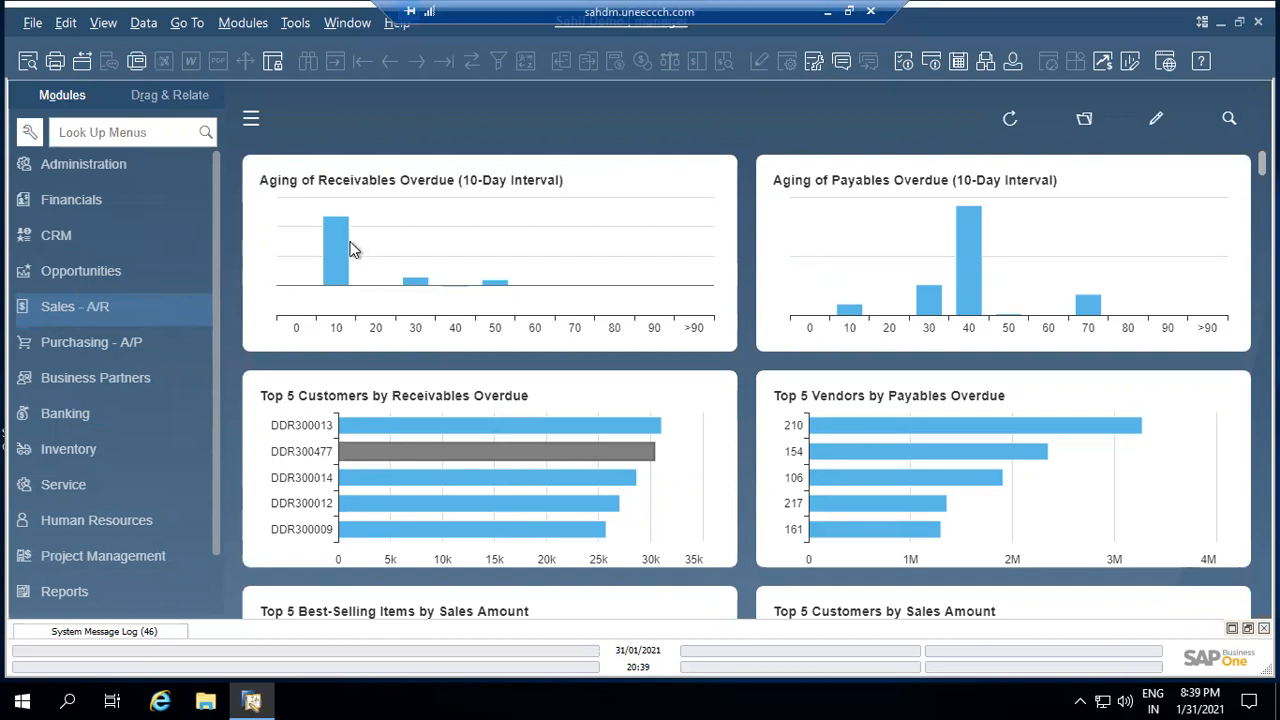
Open the Chart of Accounts from Financials, examine the Liability, Revenue and Expenditure accounts, and close it.
{"action": "left_click", "coordinate": [150, 205]}
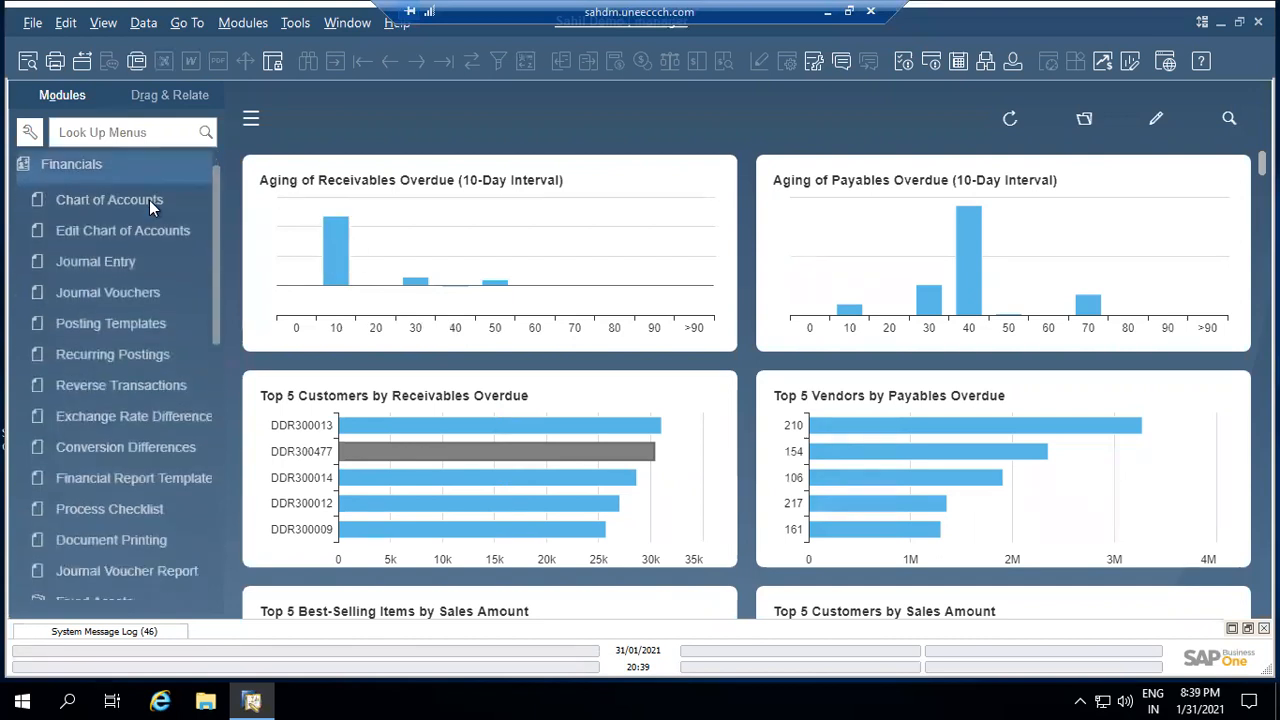
{"action": "left_click", "coordinate": [148, 201]}
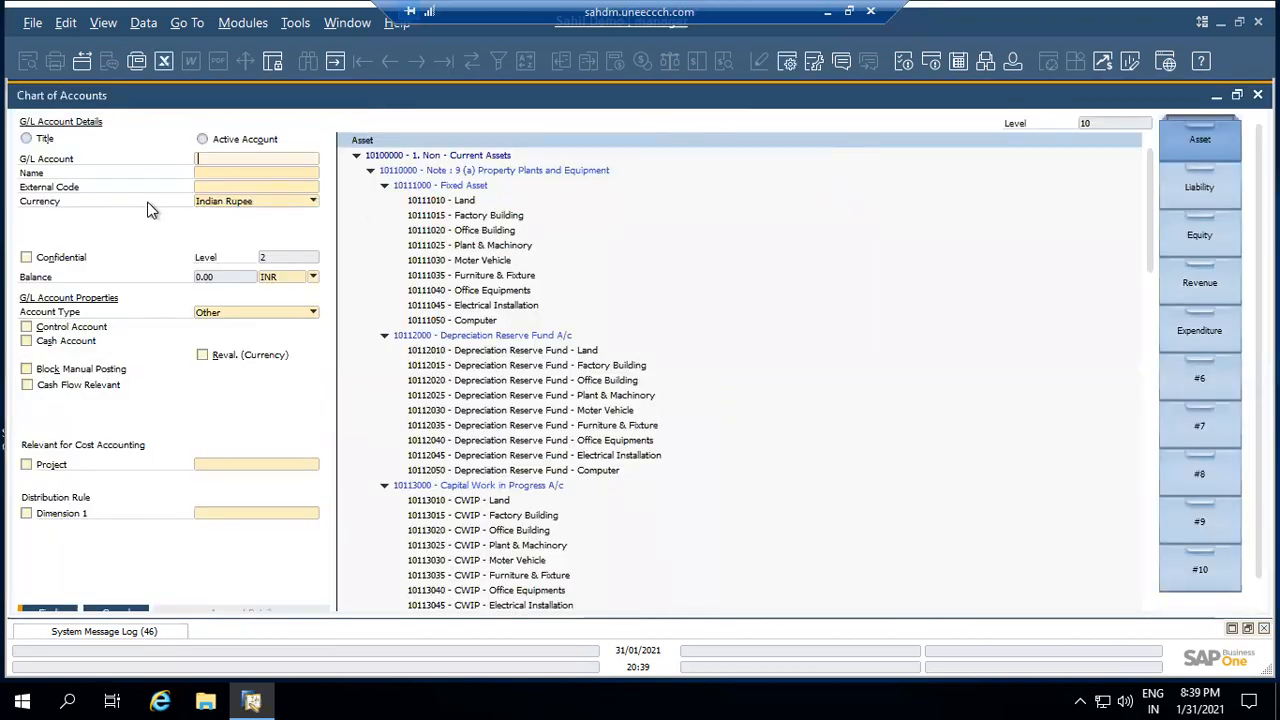
{"action": "left_click", "coordinate": [1199, 198]}
{"action": "left_click", "coordinate": [1208, 290]}
{"action": "left_click", "coordinate": [1207, 336]}
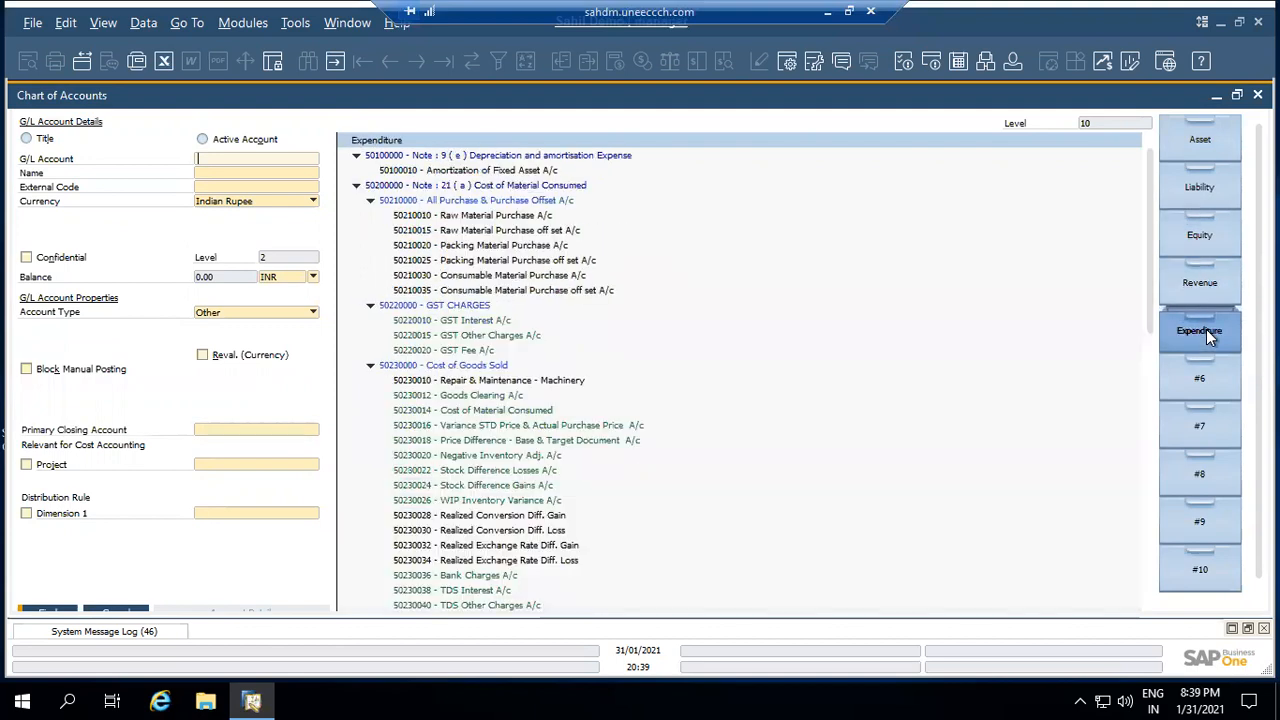
{"action": "left_click", "coordinate": [1182, 147]}
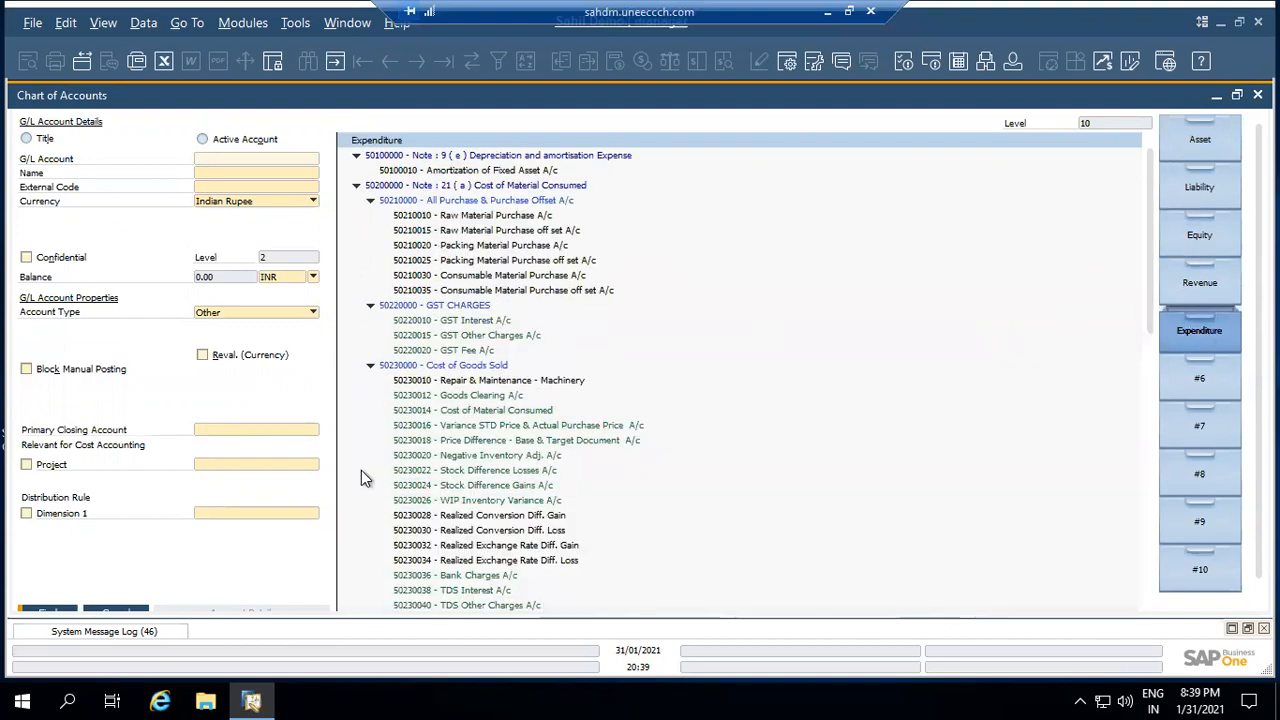
{"action": "left_click", "coordinate": [116, 612]}
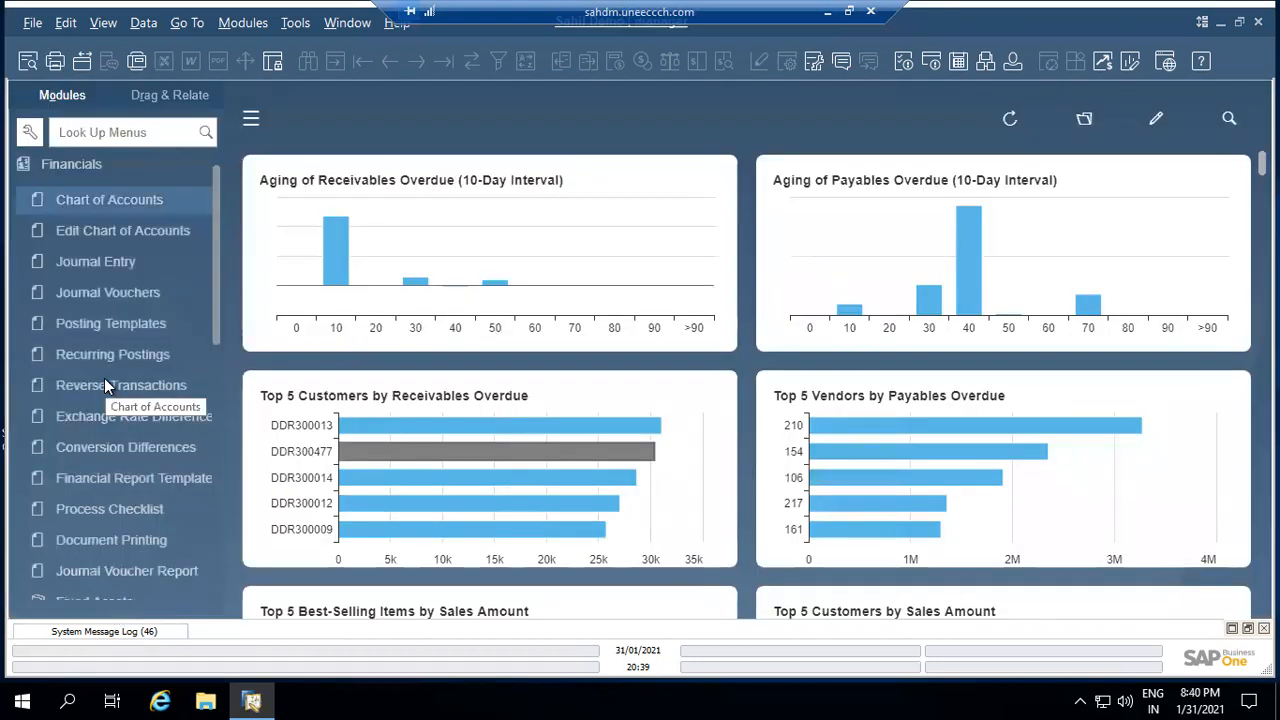
Run the Balance Sheet from the Financial reports, keeping the preset selection criteria.
{"action": "scroll", "coordinate": [104, 381], "scroll_direction": "down", "scroll_amount": 4}
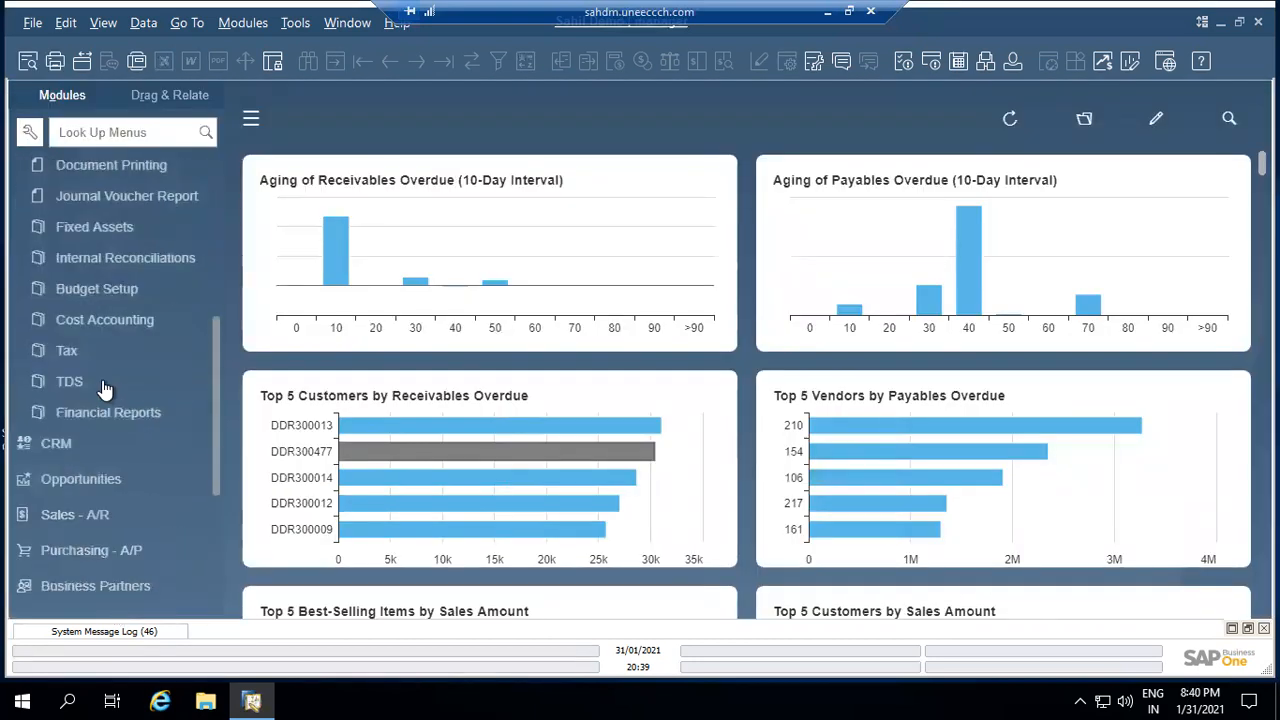
{"action": "left_click", "coordinate": [100, 410]}
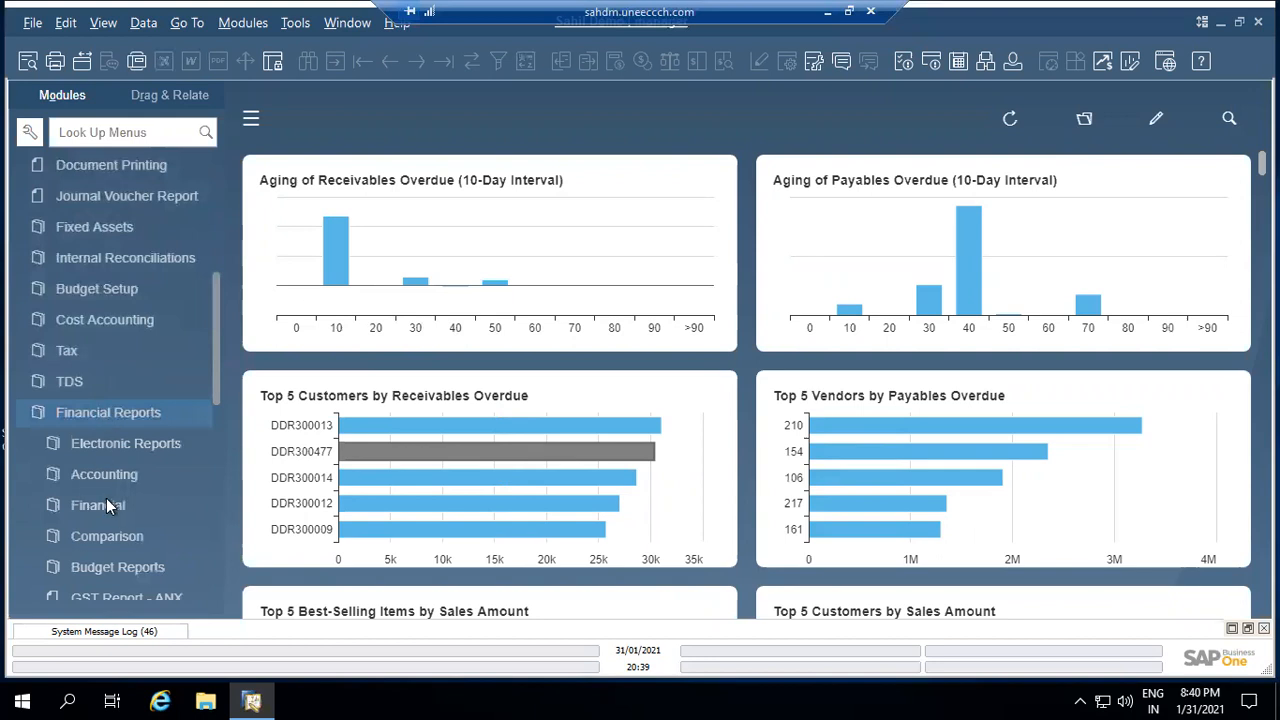
{"action": "left_click", "coordinate": [110, 507]}
{"action": "scroll", "coordinate": [110, 507], "scroll_direction": "down", "scroll_amount": 1}
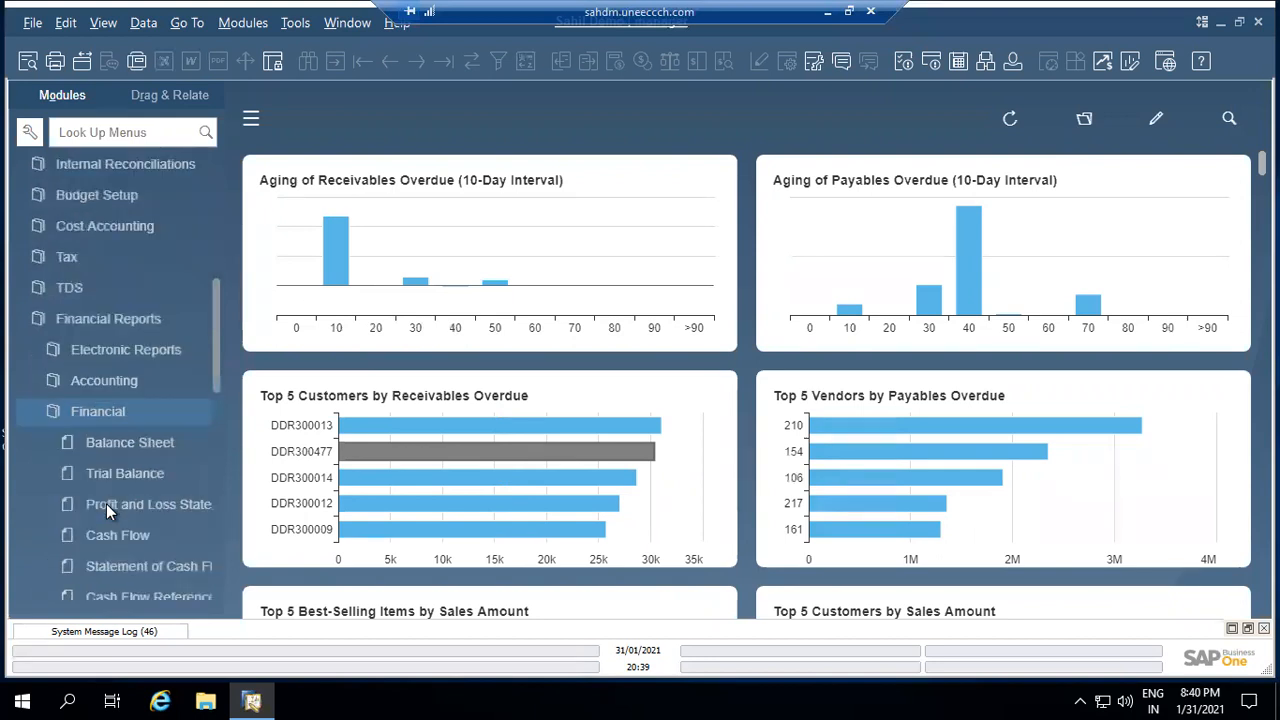
{"action": "left_click", "coordinate": [117, 447]}
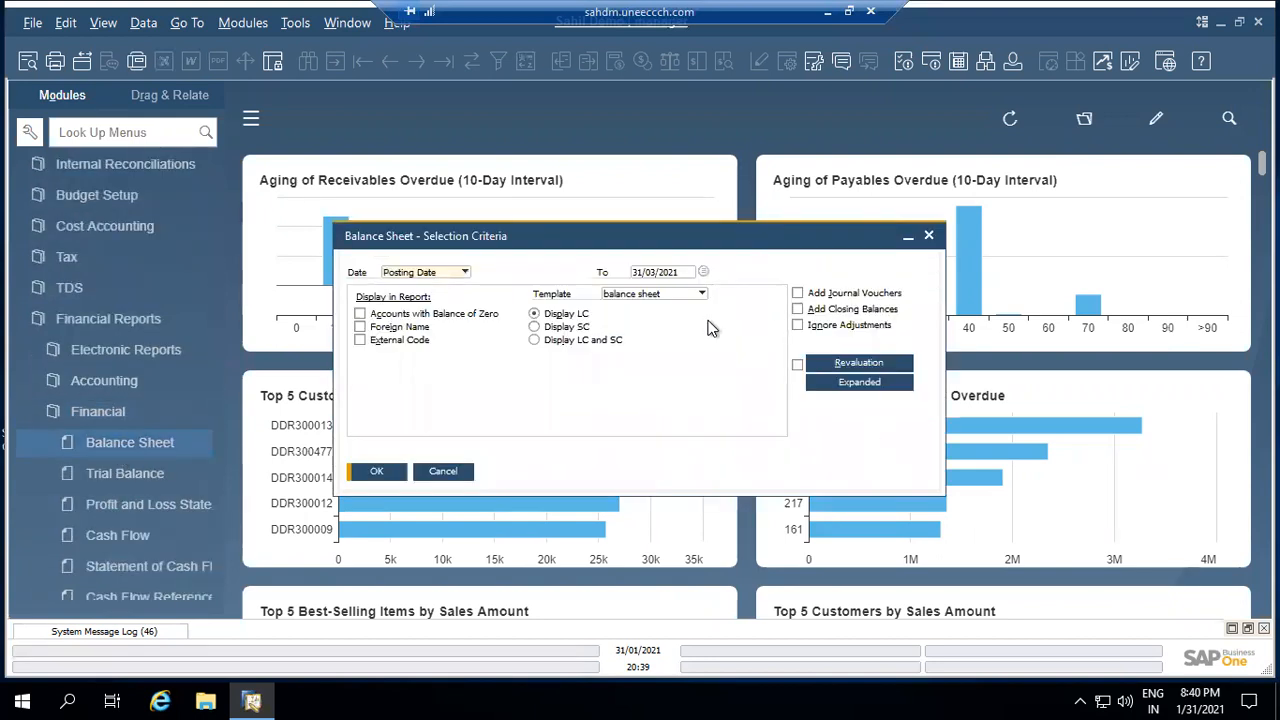
{"action": "left_click", "coordinate": [395, 472]}
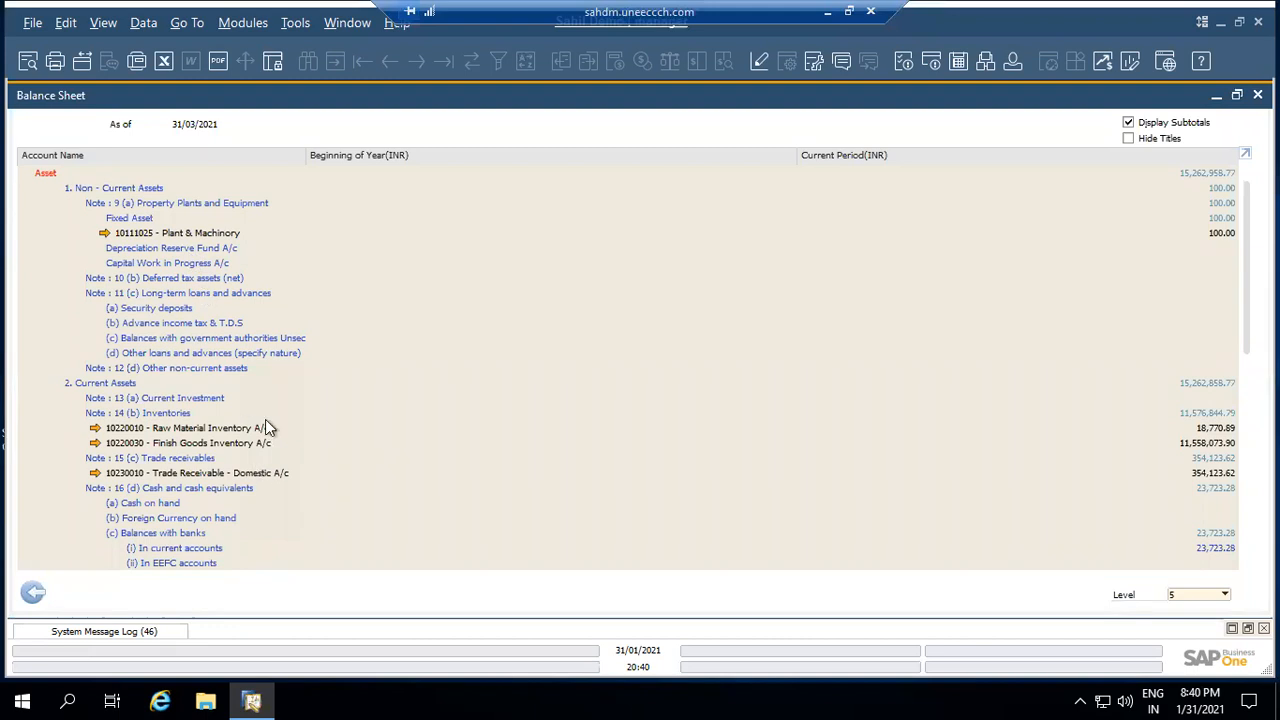
View the Balance Sheet at level 1 and set the display level back to 5.
{"action": "left_click", "coordinate": [1212, 595]}
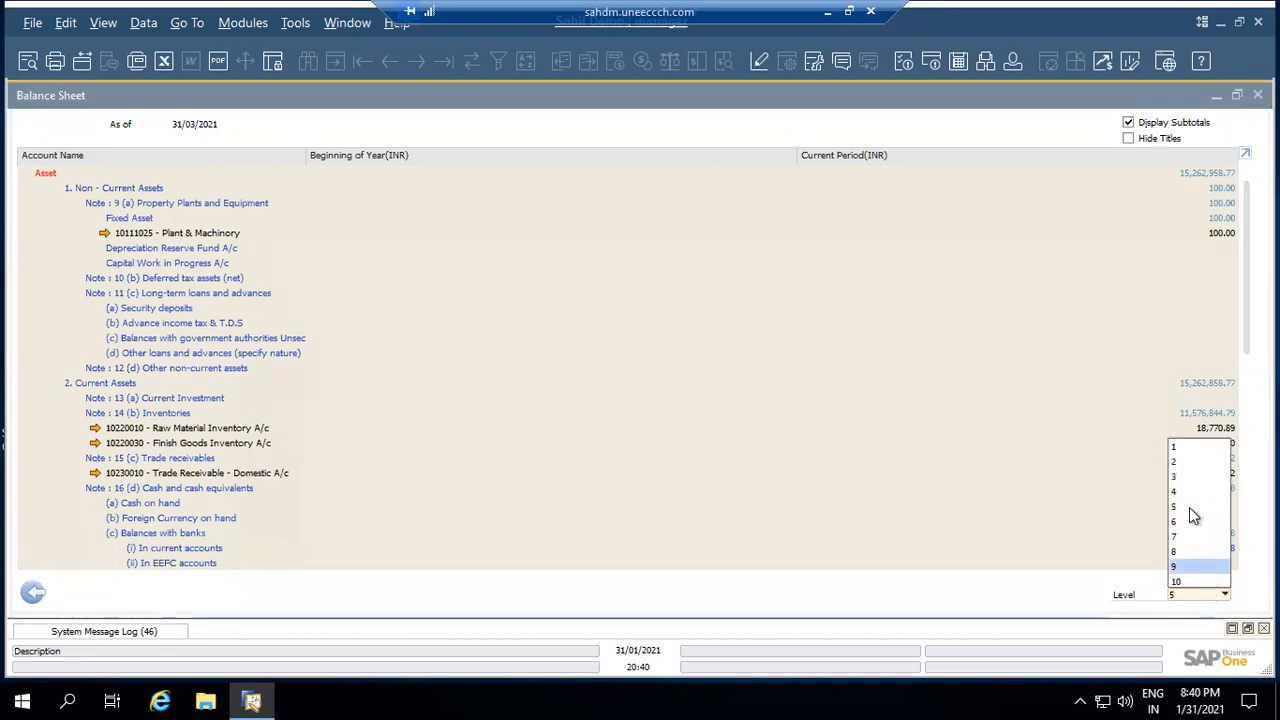
{"action": "left_click", "coordinate": [1176, 453]}
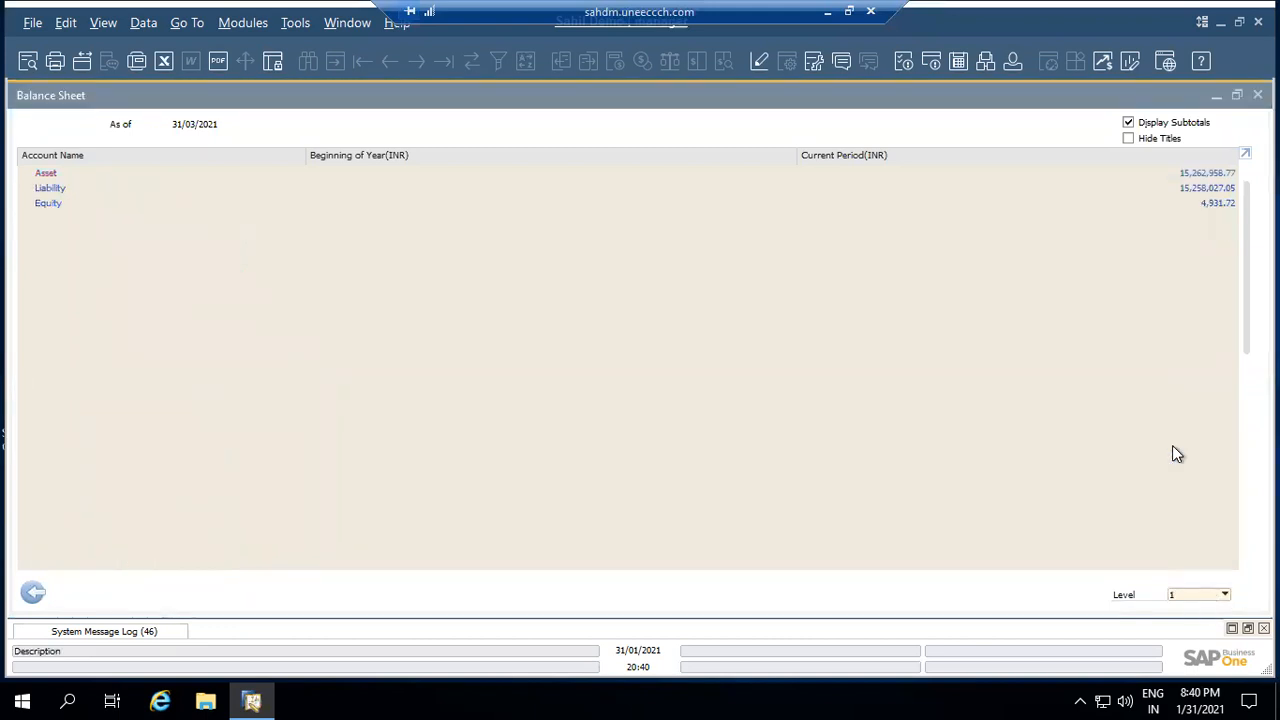
{"action": "left_click", "coordinate": [1220, 595]}
{"action": "left_click", "coordinate": [1180, 505]}
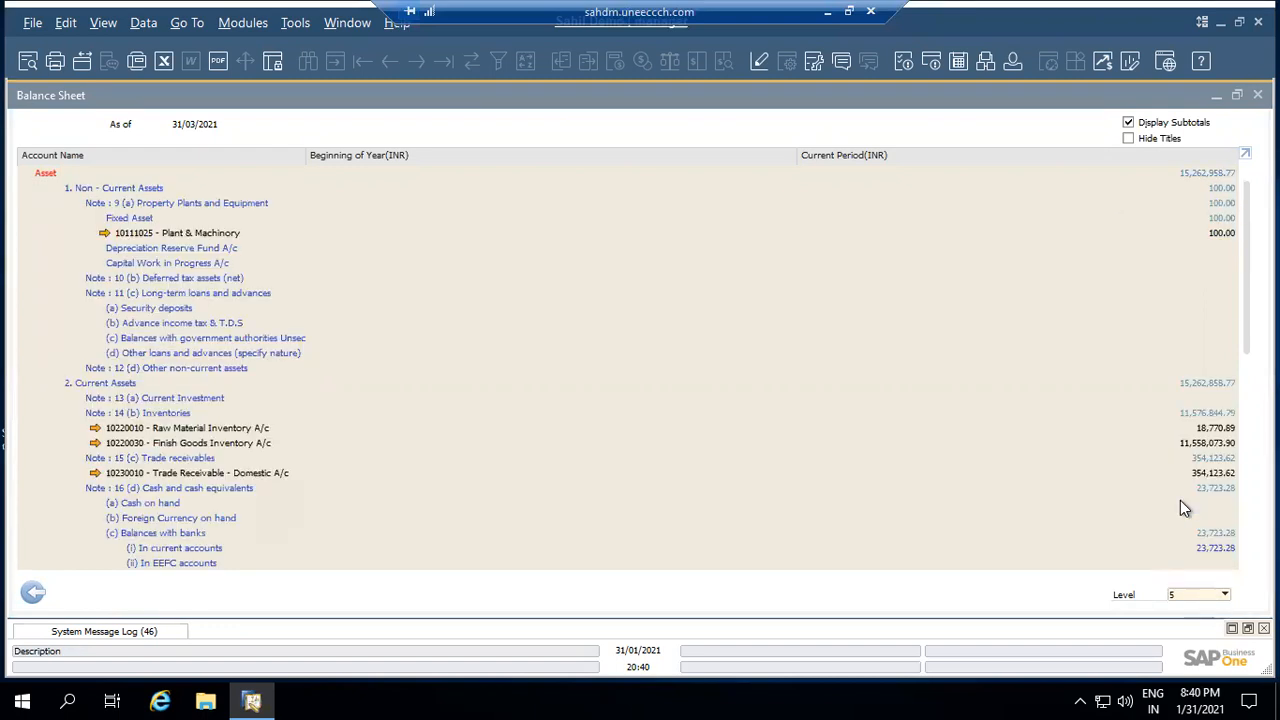
Close the Balance Sheet and its selection criteria, and collapse the Financials module.
{"action": "left_click", "coordinate": [34, 594]}
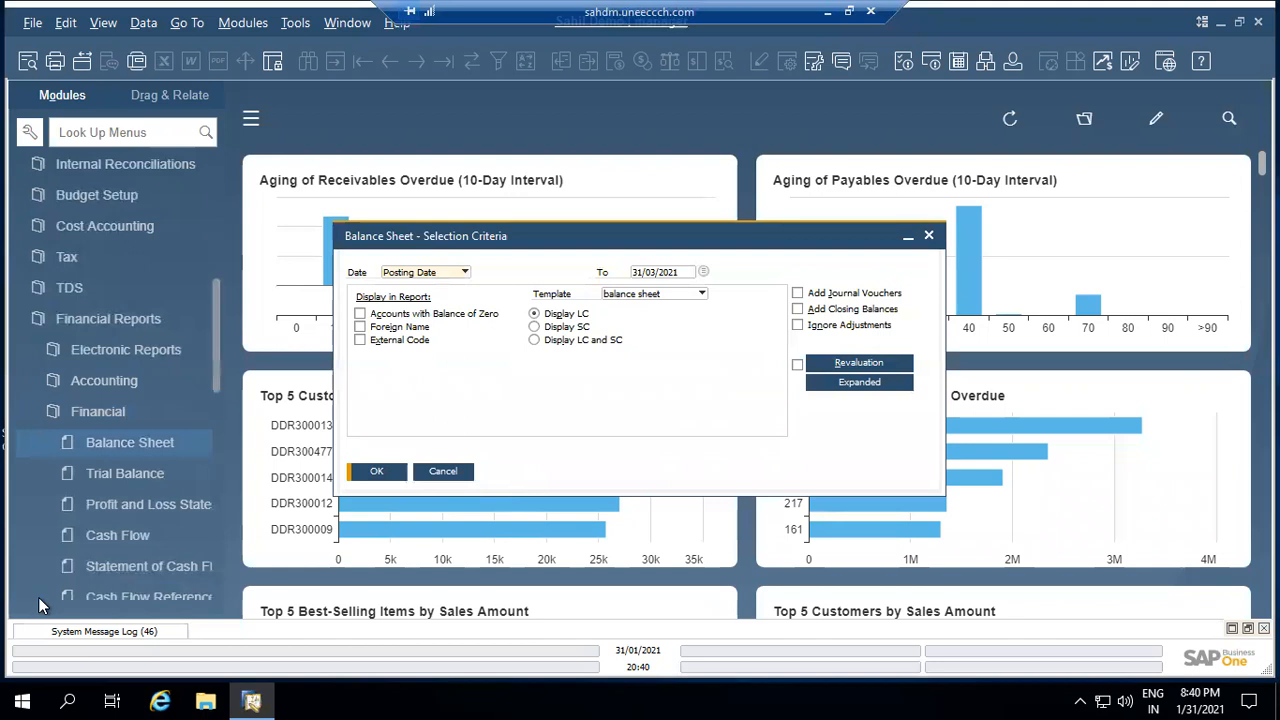
{"action": "left_click", "coordinate": [935, 240]}
{"action": "scroll", "coordinate": [103, 233], "scroll_direction": "up", "scroll_amount": 8}
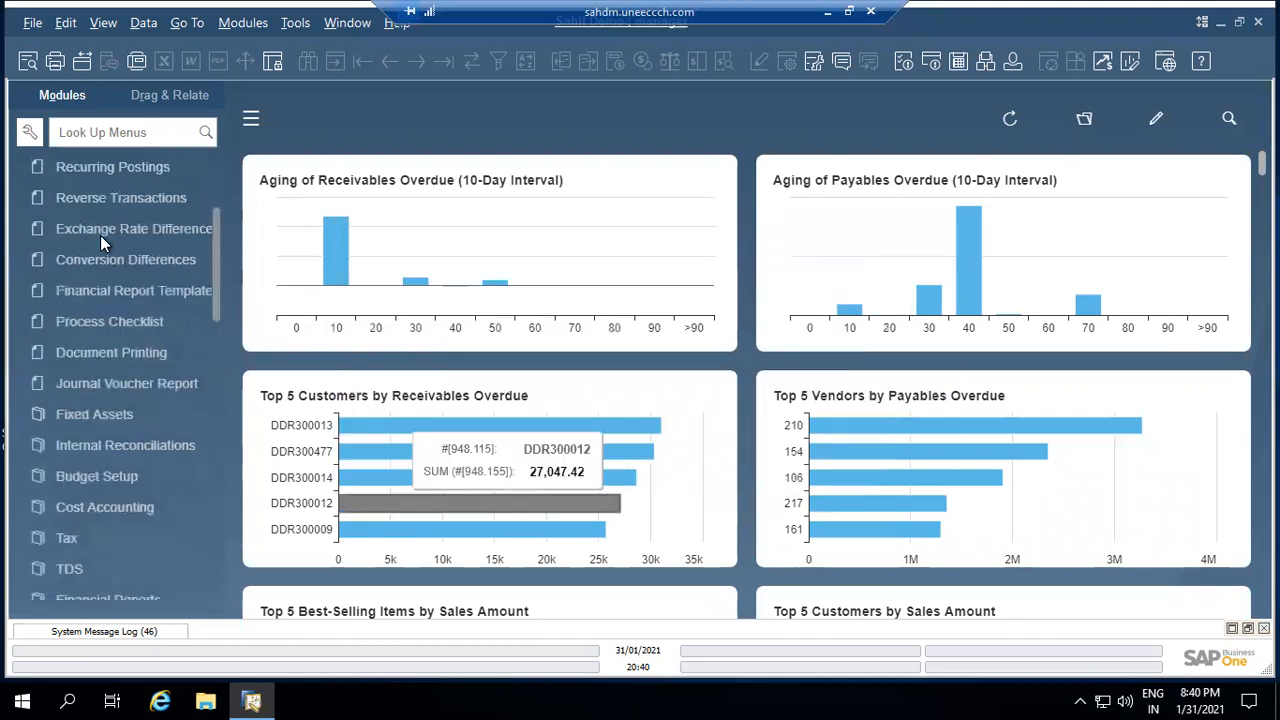
{"action": "left_click", "coordinate": [110, 209]}
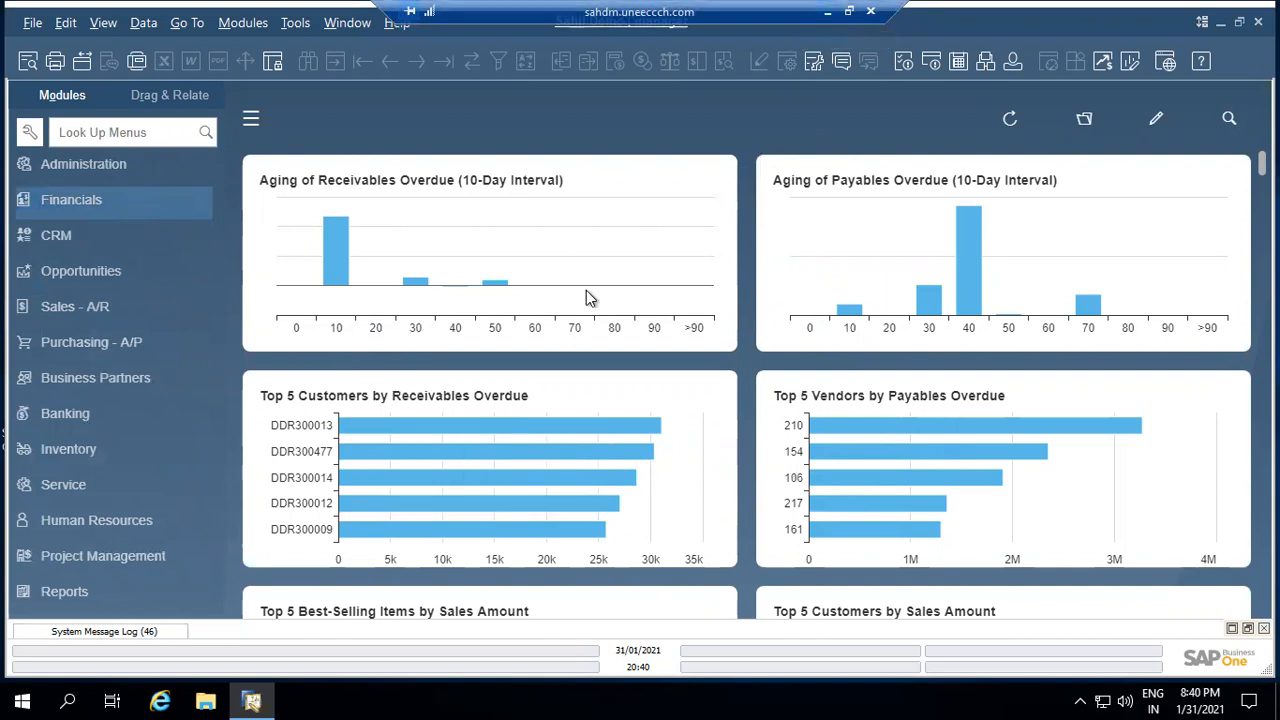
Minimize the remote session, switch to Chrome, and try to log on to SAP Business One with the prefilled credentials.
{"action": "left_click", "coordinate": [827, 12]}
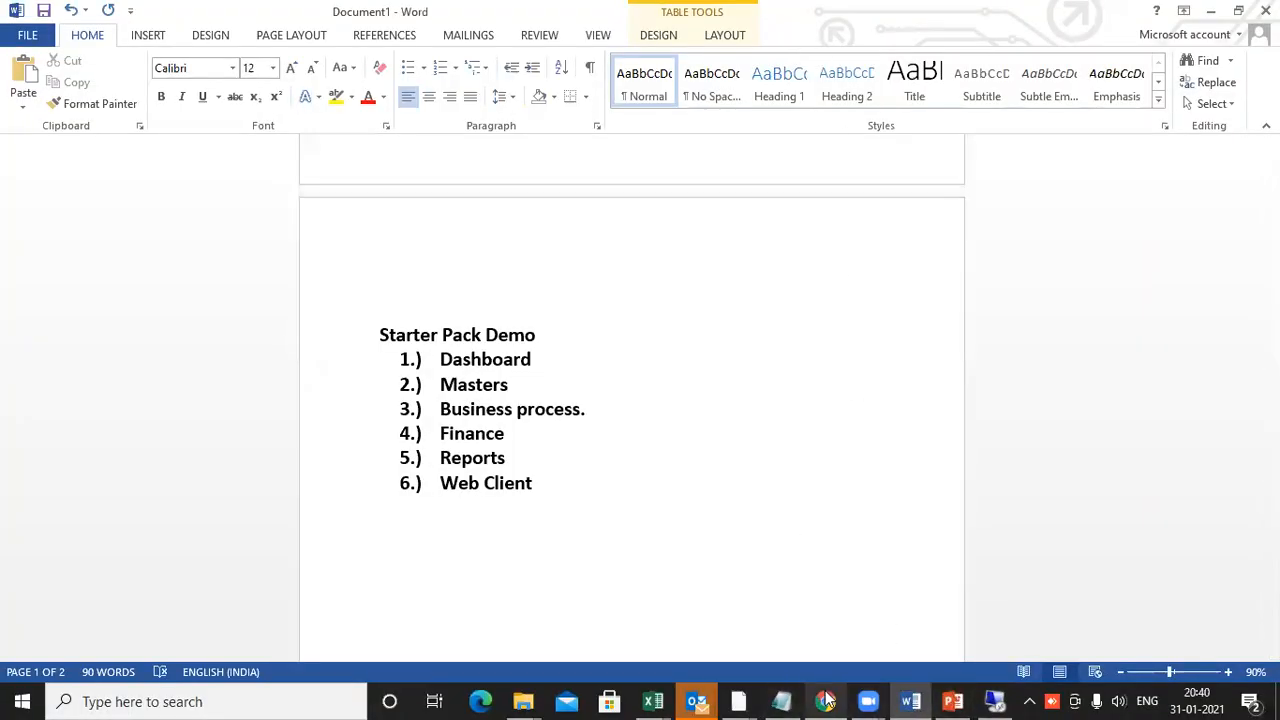
{"action": "left_click", "coordinate": [825, 701]}
{"action": "left_click", "coordinate": [1029, 450]}
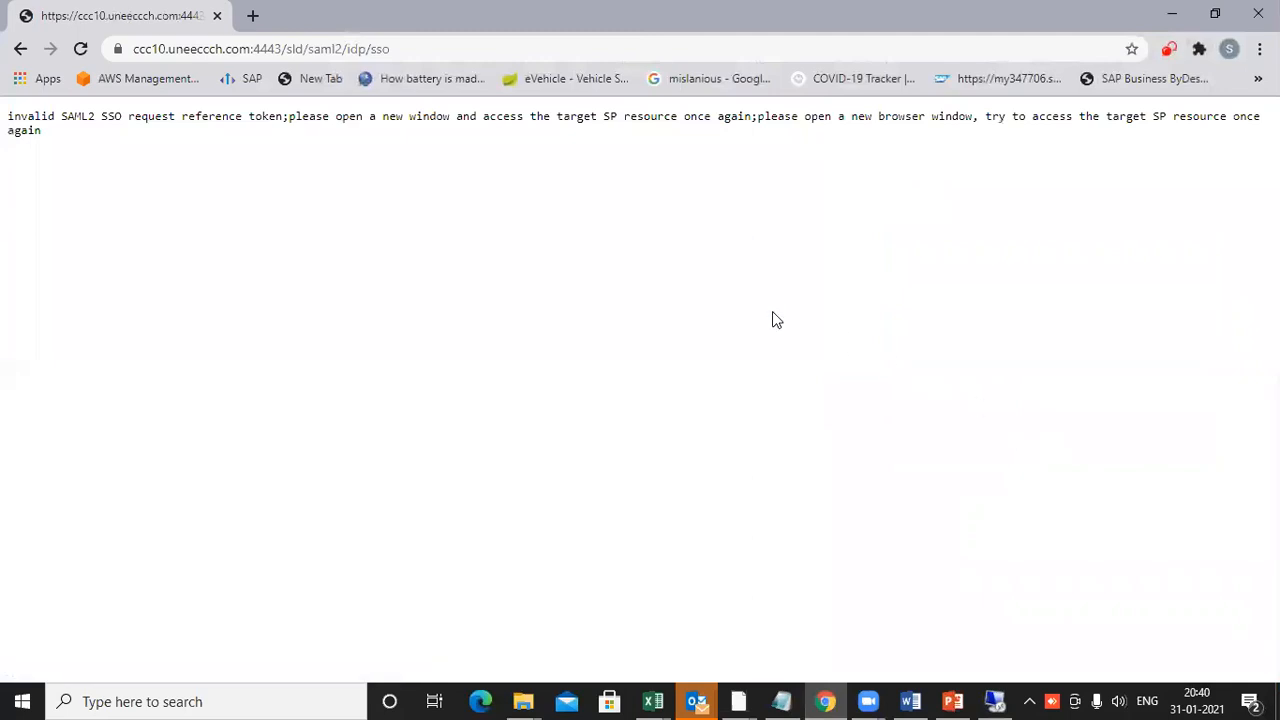
Reload the sign-in address, go back to the login page, and try logging on again with the prefilled credentials.
{"action": "left_click", "coordinate": [208, 52]}
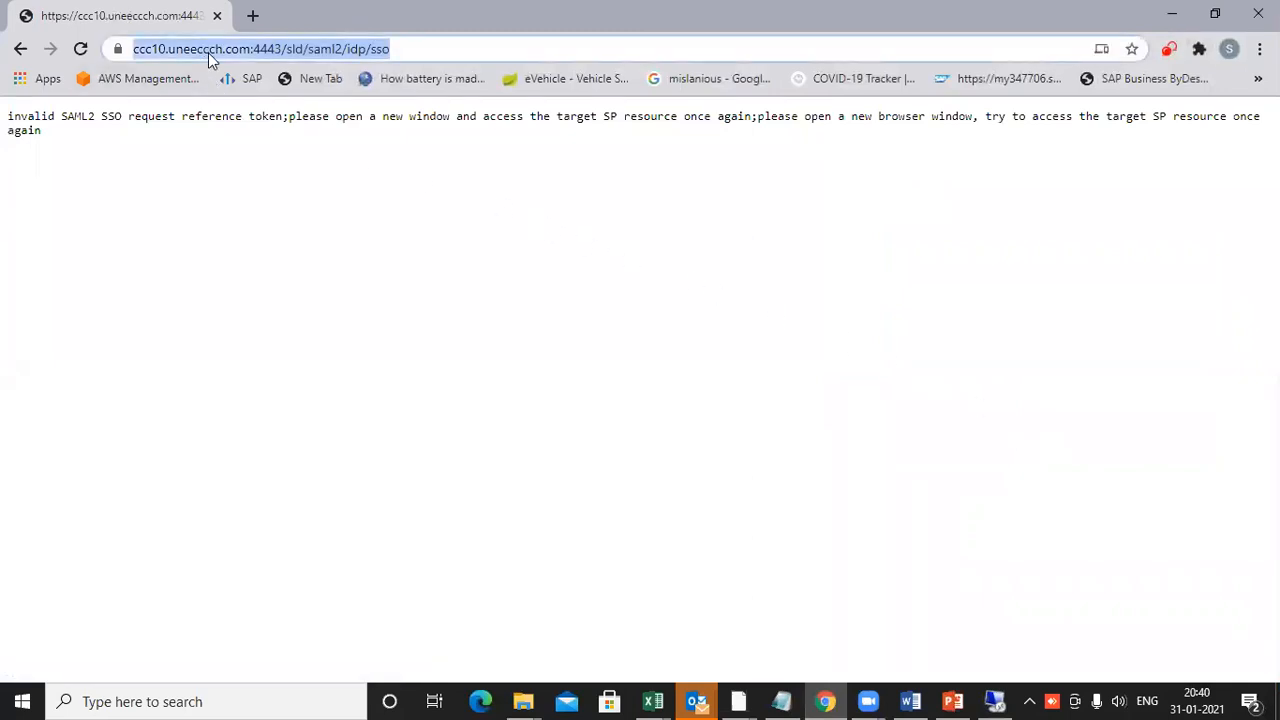
{"action": "key", "text": "Return"}
{"action": "left_click", "coordinate": [20, 48]}
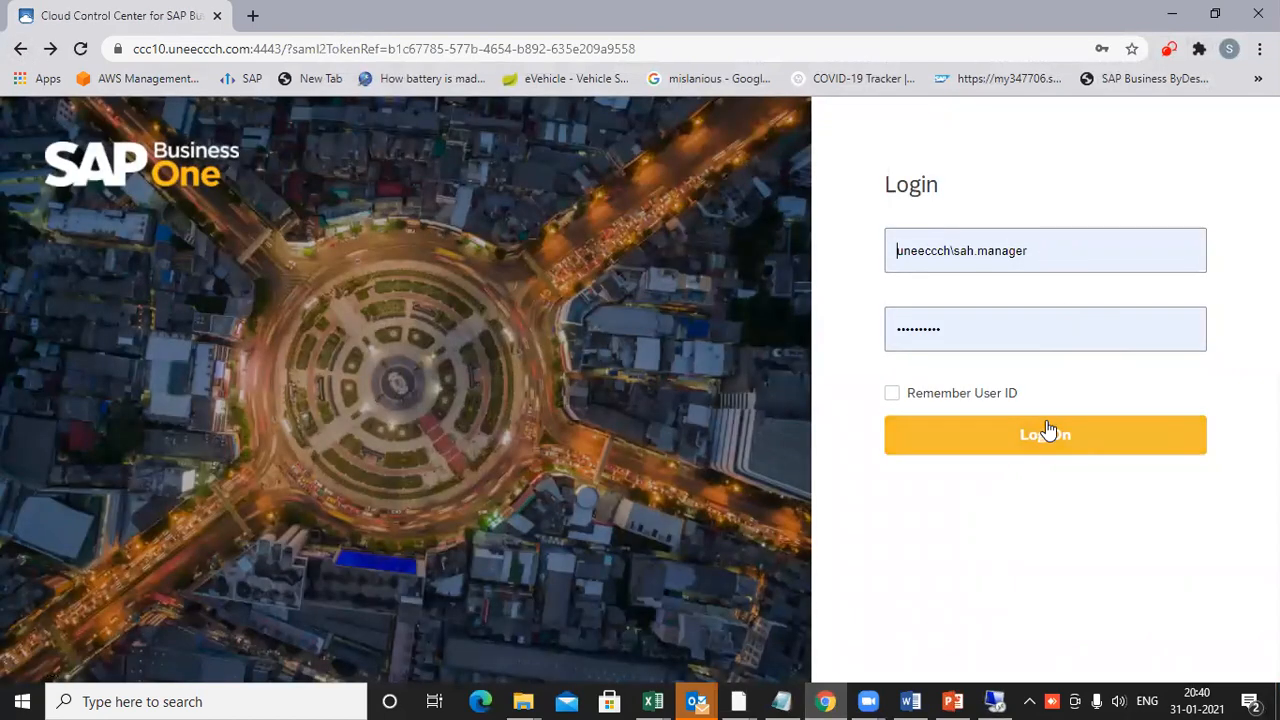
{"action": "left_click", "coordinate": [1046, 432]}
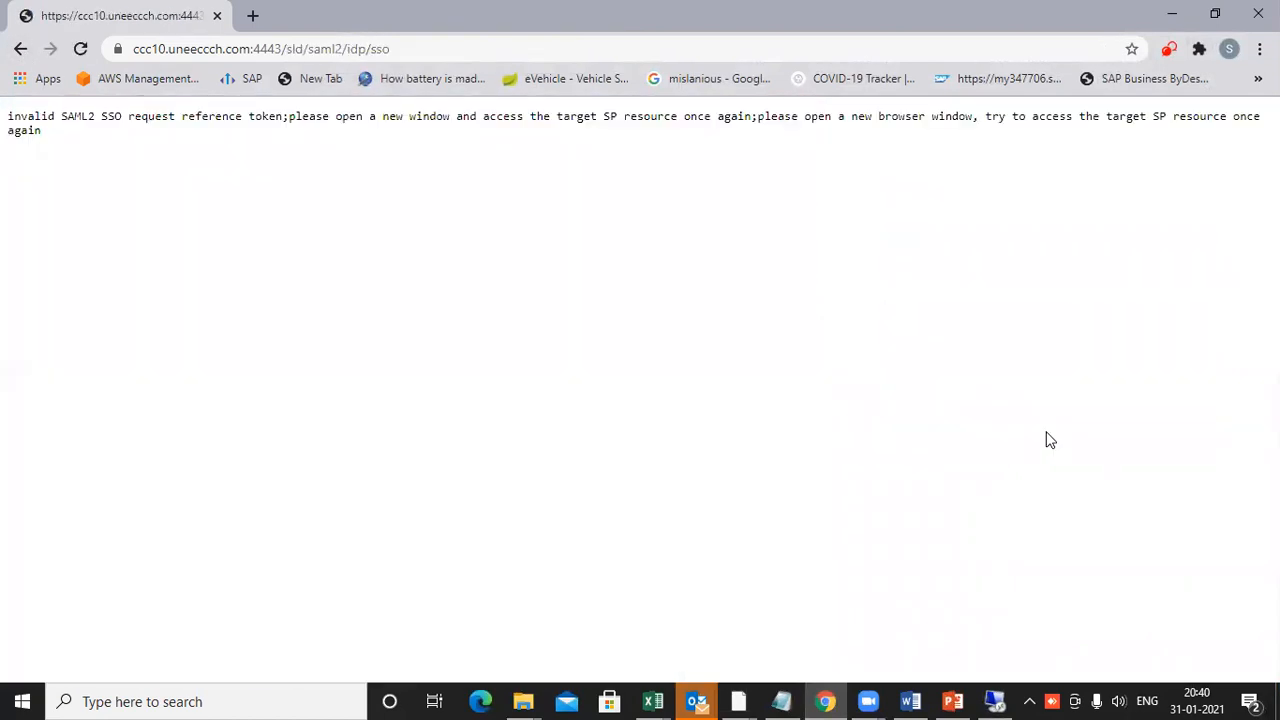